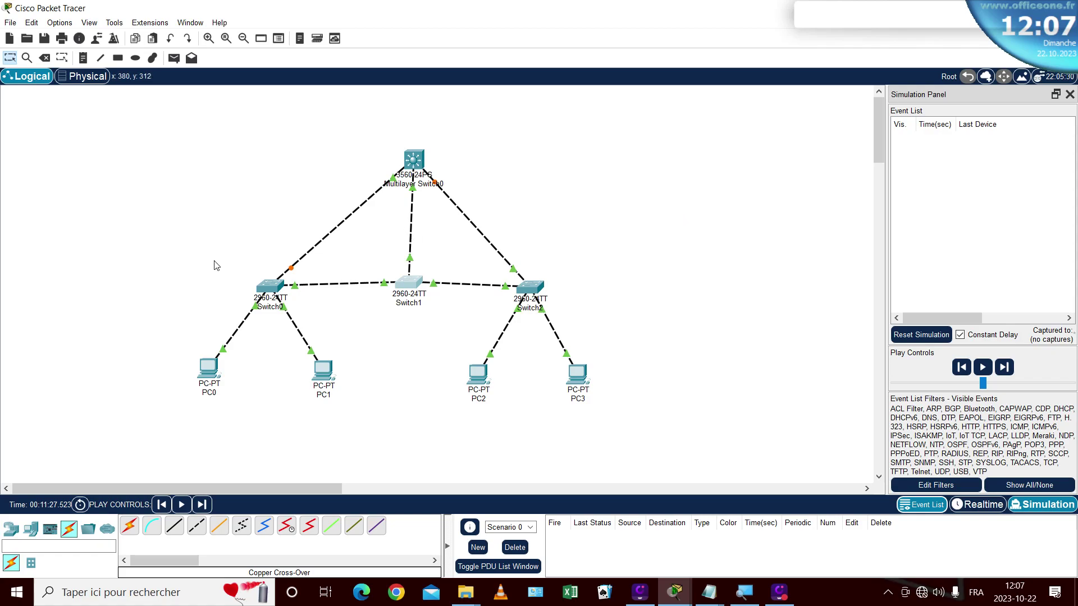
Step: Examine the switches in the topology and the port labels on the link between Switch0 and Multilayer Switch0
left_click_drag(213, 265, 600, 331)
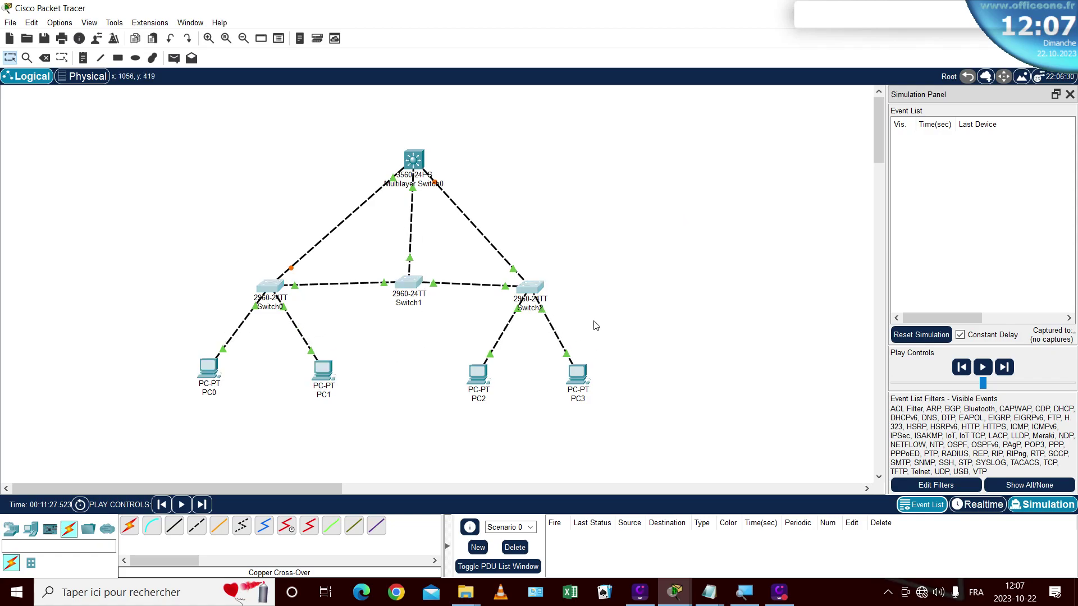
left_click_drag(372, 136, 466, 212)
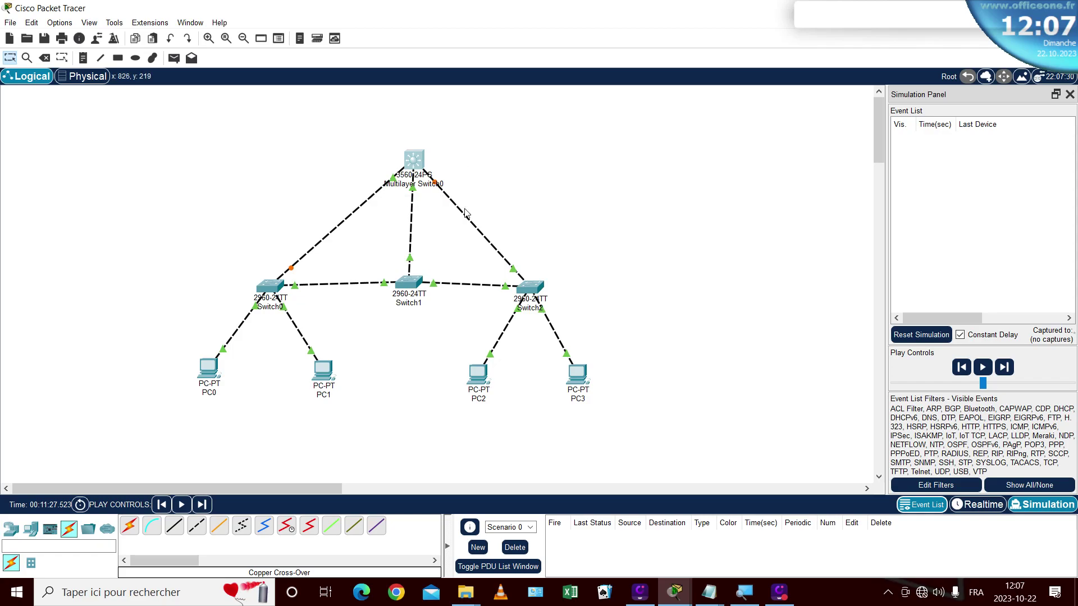
left_click(520, 221)
left_click_drag(237, 255, 573, 316)
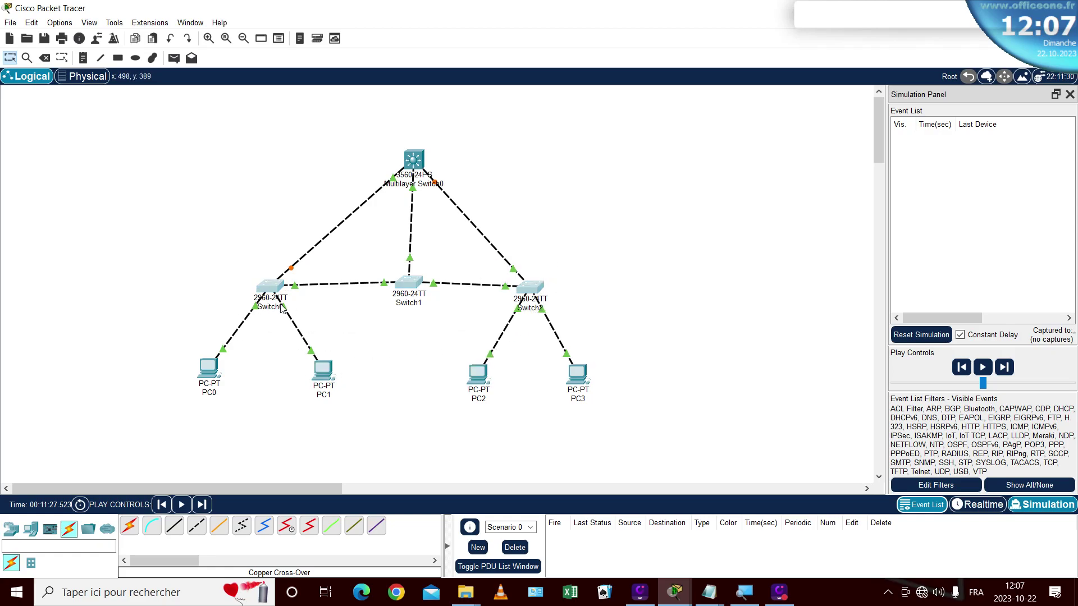
mouse_move(292, 273)
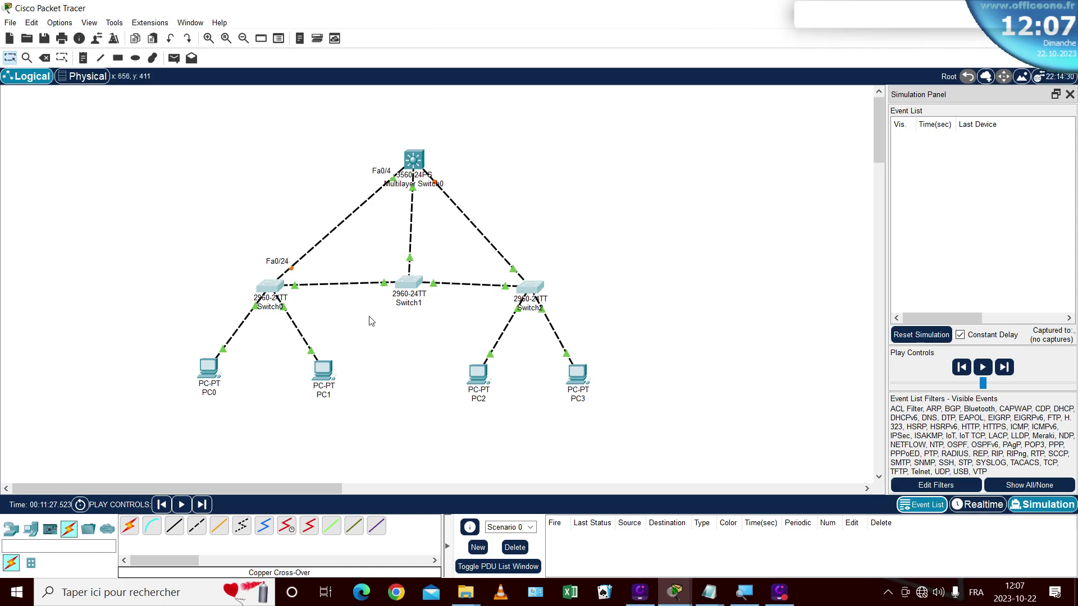
Step: Switch to the Notepad window with the VTP notes, replace them with the heading "Trunk", edit it and minimise the window
mouse_move(709, 600)
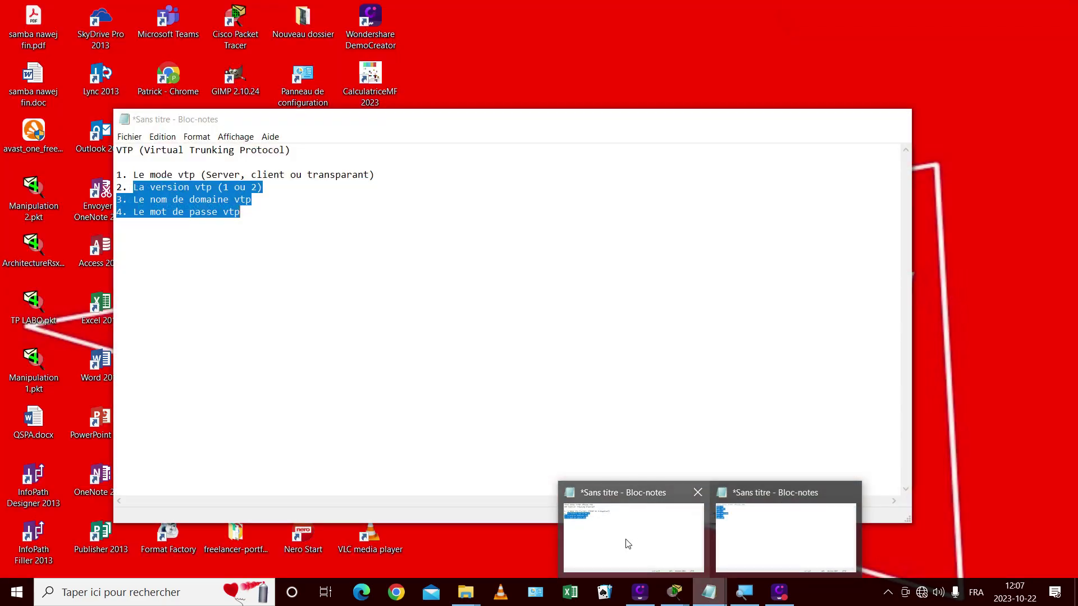
left_click(627, 544)
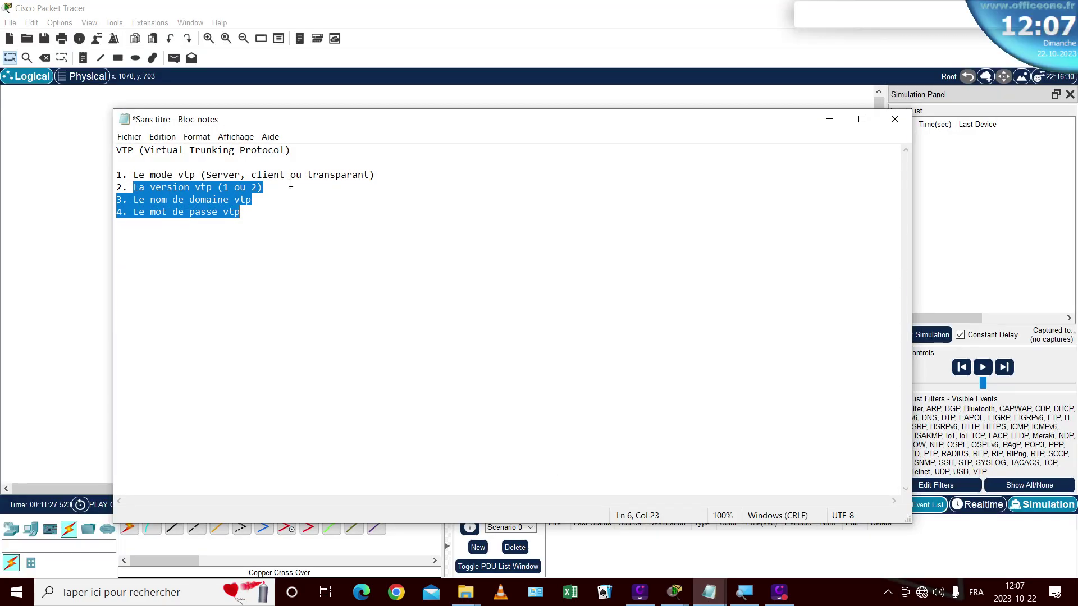
left_click_drag(258, 211, 109, 149)
type("T")
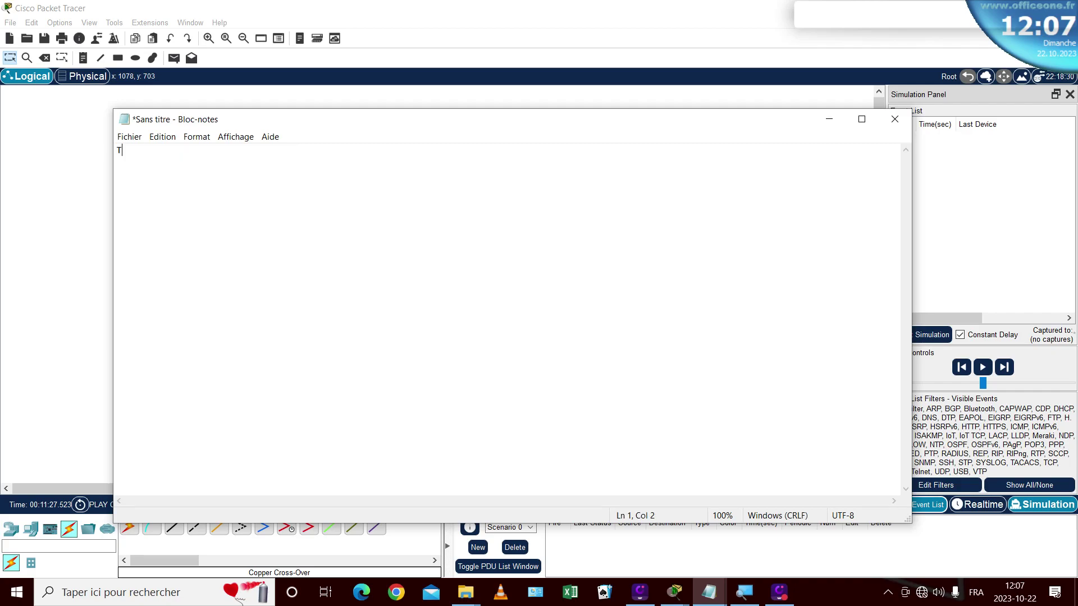
type("runk")
key("Return")
key("BackSpace")
key("BackSpace")
key("BackSpace")
key("BackSpace")
key("BackSpace")
left_click(825, 120)
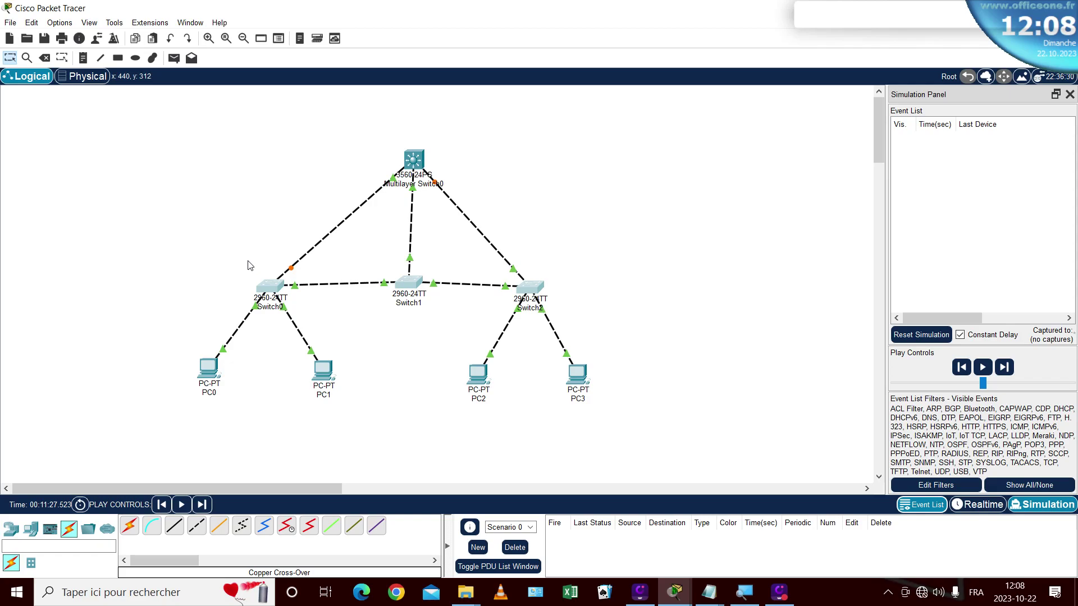
left_click_drag(239, 272, 563, 305)
left_click(563, 305)
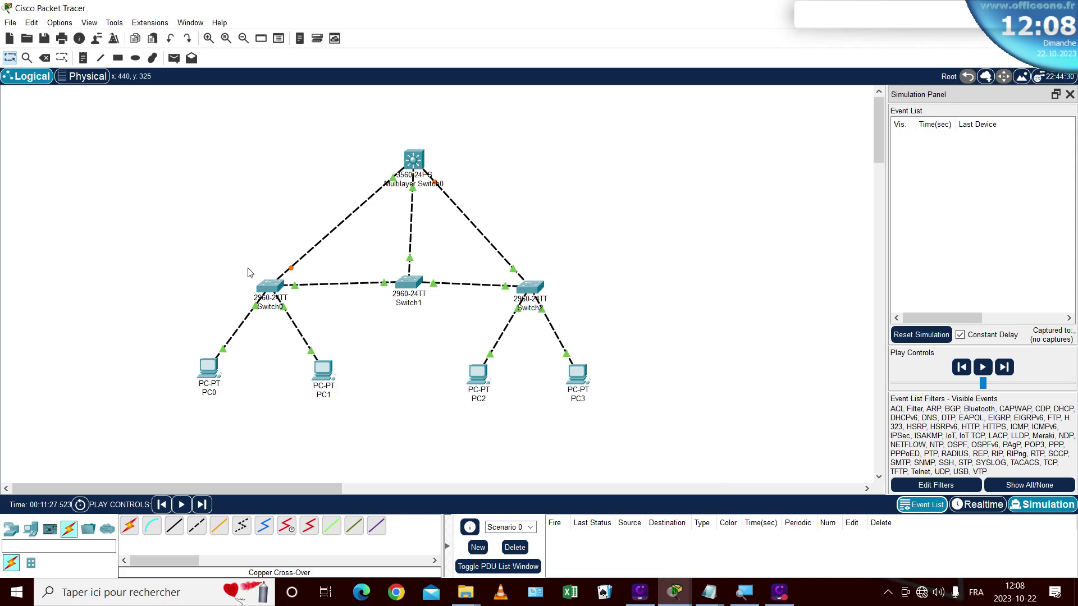
left_click_drag(247, 267, 561, 305)
left_click(566, 296)
Step: Open Switch0's command line and enter interface configuration mode for fastEthernet 0/24
left_click(274, 289)
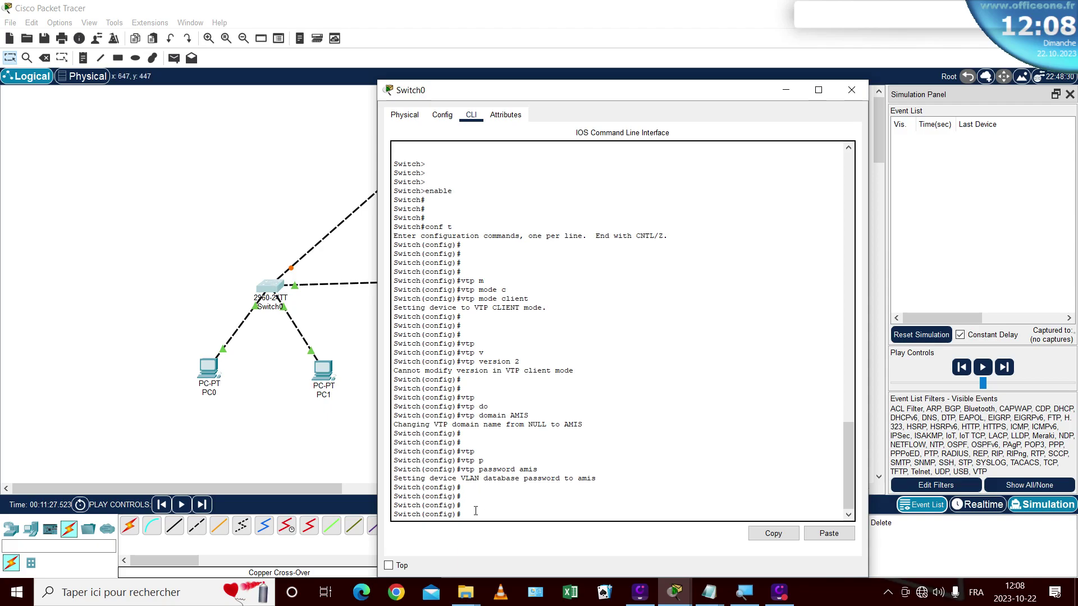
key("Return")
key("Return")
key("Return")
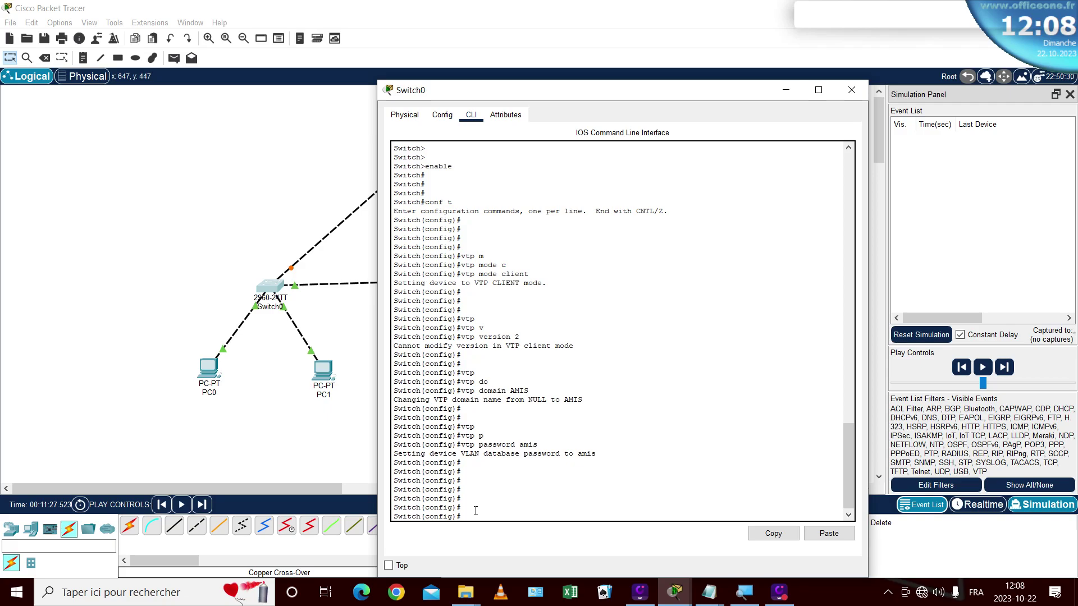
type("inter")
key("Tab")
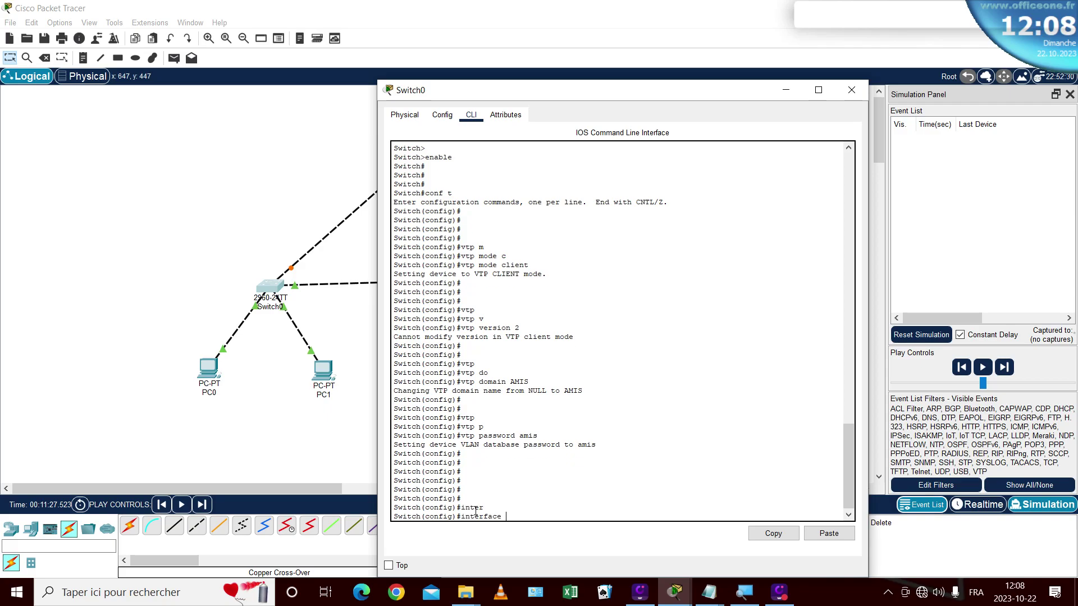
type("f")
key("Tab")
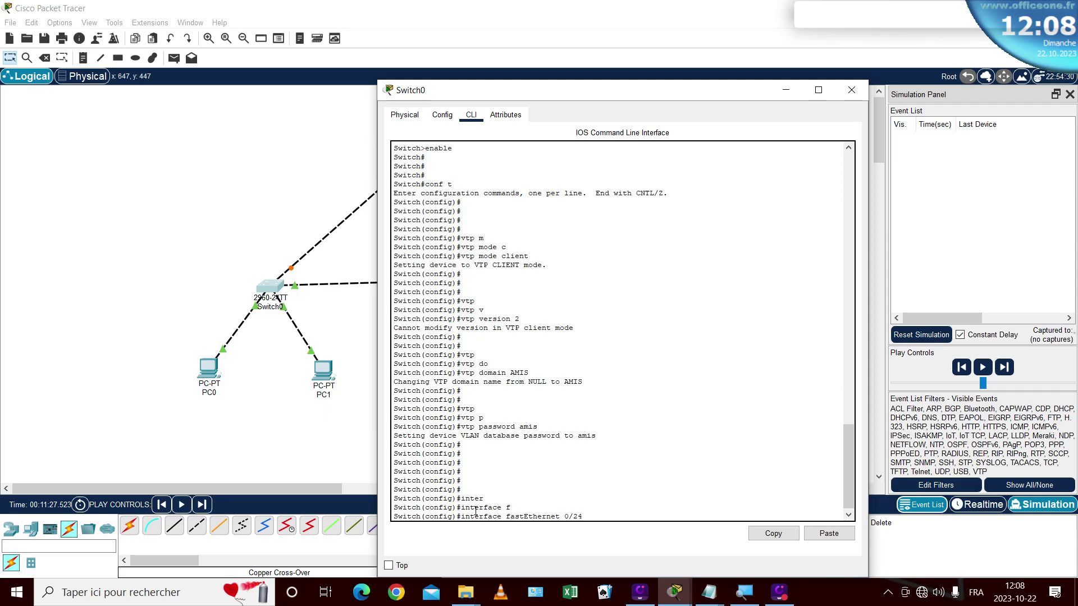
type("0/24")
key("Return")
key("Return")
key("Return")
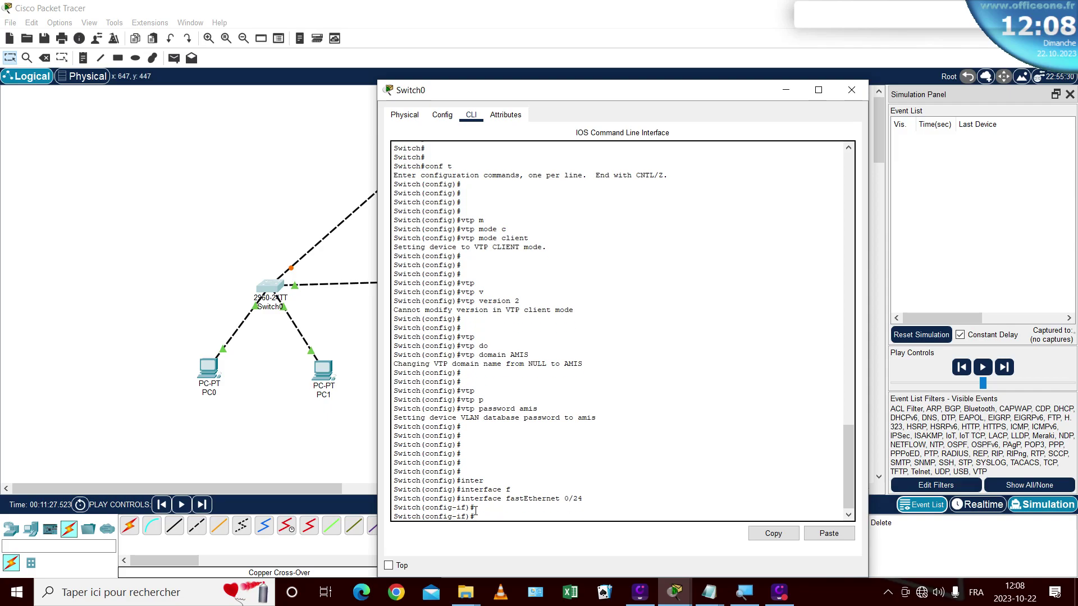
Step: Set Switch0's fastEthernet 0/24 interface to trunk mode with switchport mode trunk
key("Return")
type("sw")
key("Tab")
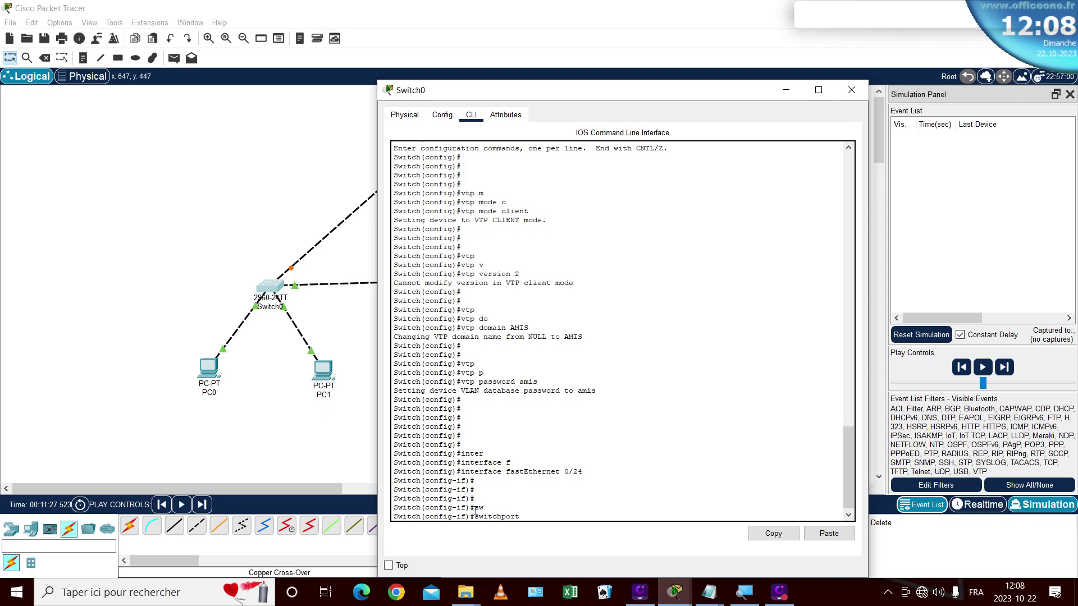
type("m")
key("Tab")
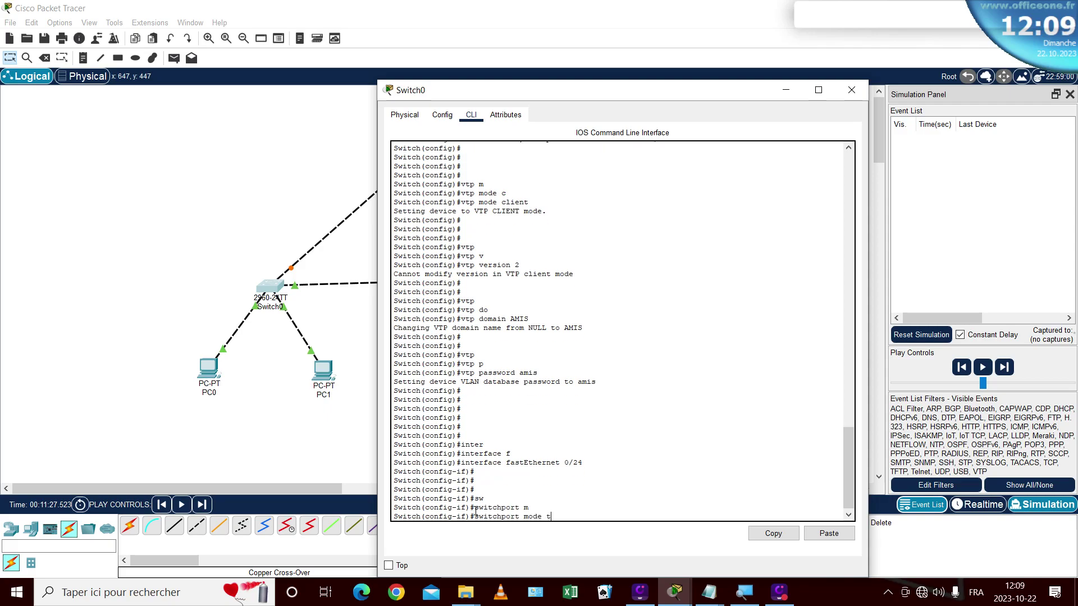
type("t")
key("Tab")
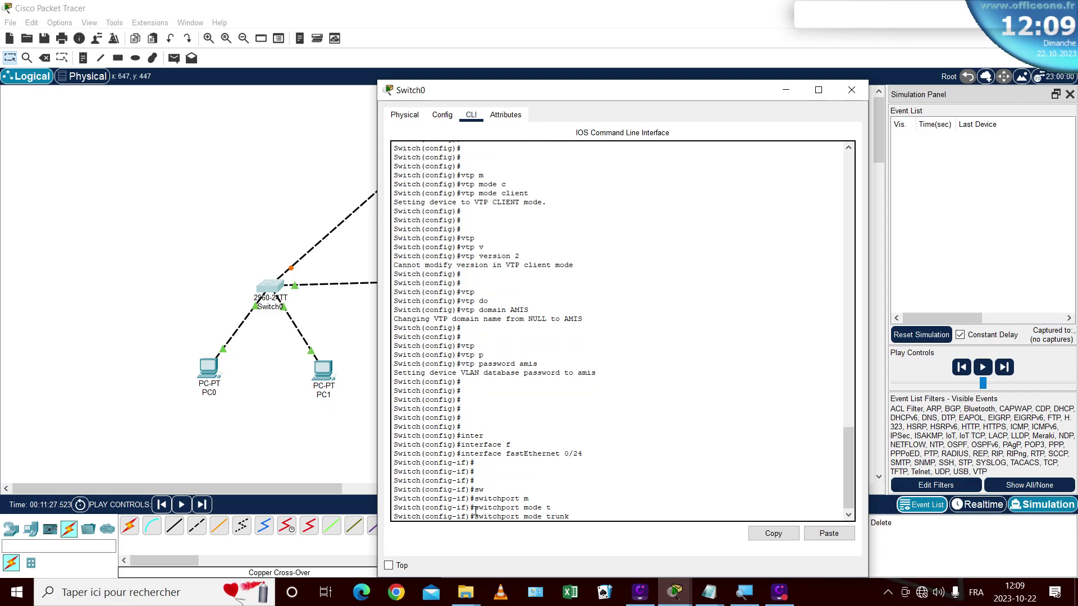
key("Return")
key("Return")
key("Return")
key("Return")
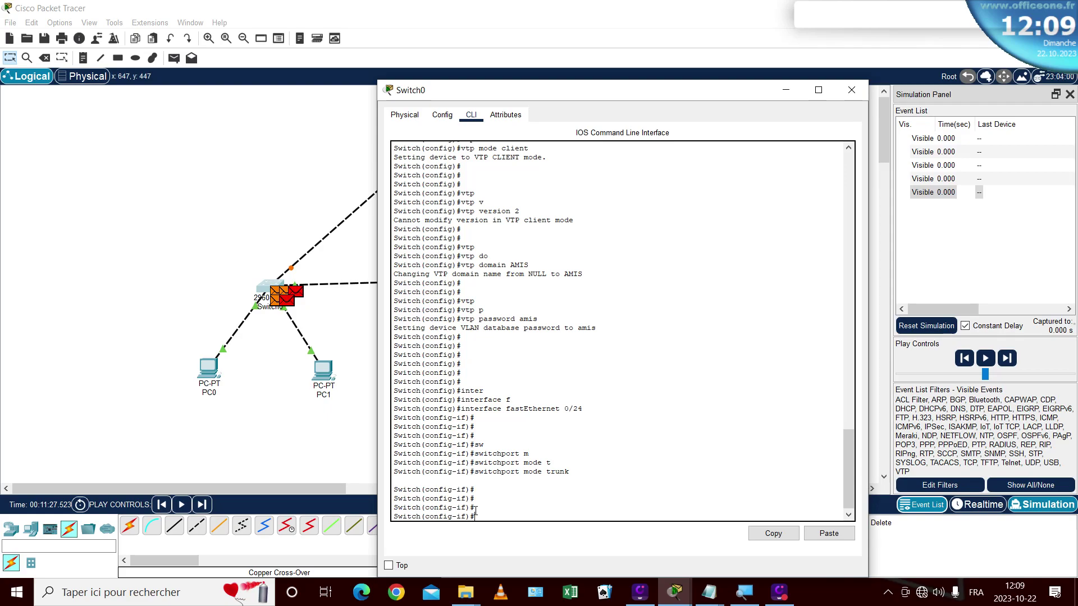
Step: Change the network from simulation to Realtime mode and reopen Switch0's command line
left_click(852, 91)
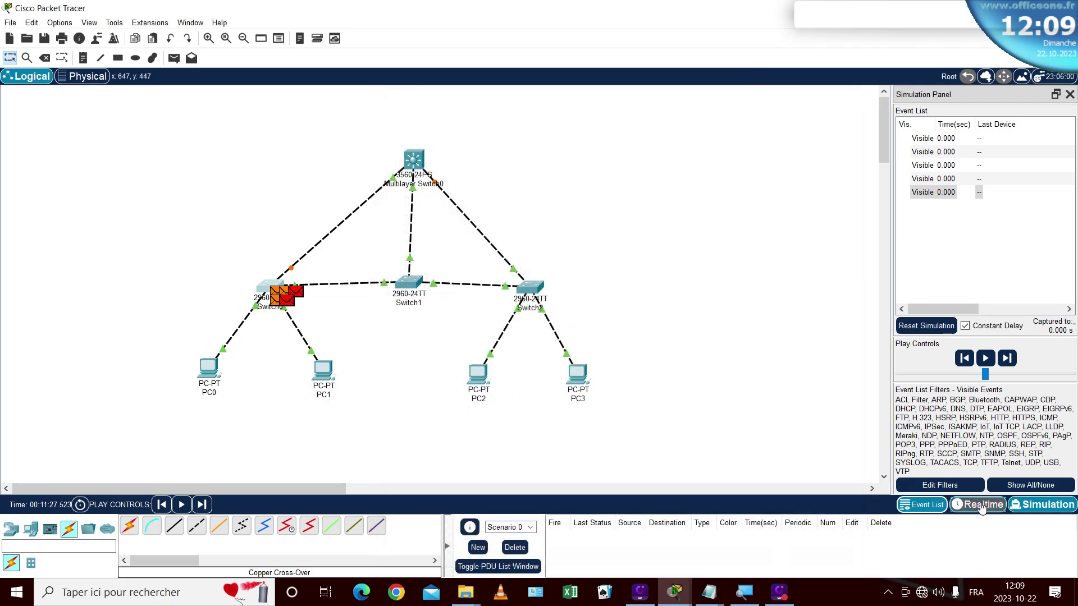
left_click(979, 503)
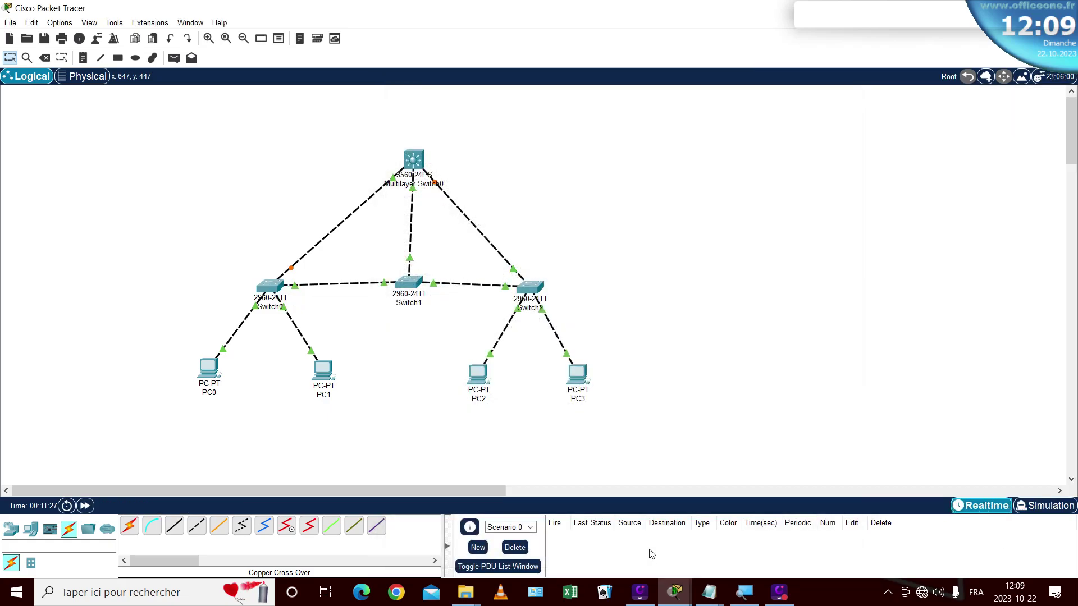
left_click(271, 285)
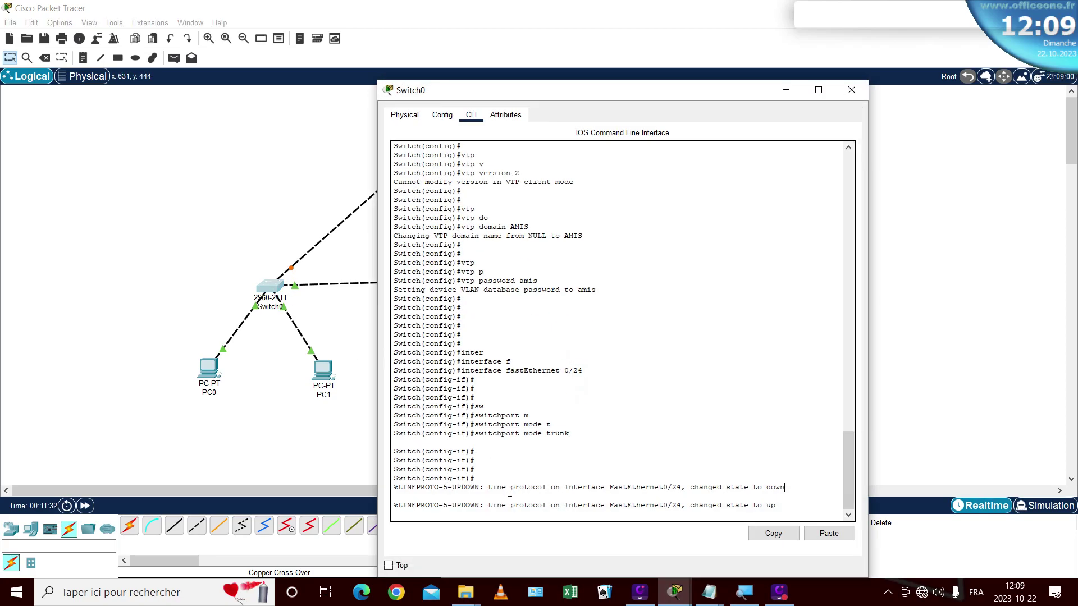
Step: Leave configuration mode on Switch0 with the end command
key("Return")
key("Return")
key("Return")
key("Return")
type("end")
key("Return")
key("Return")
key("Return")
key("Return")
key("Return")
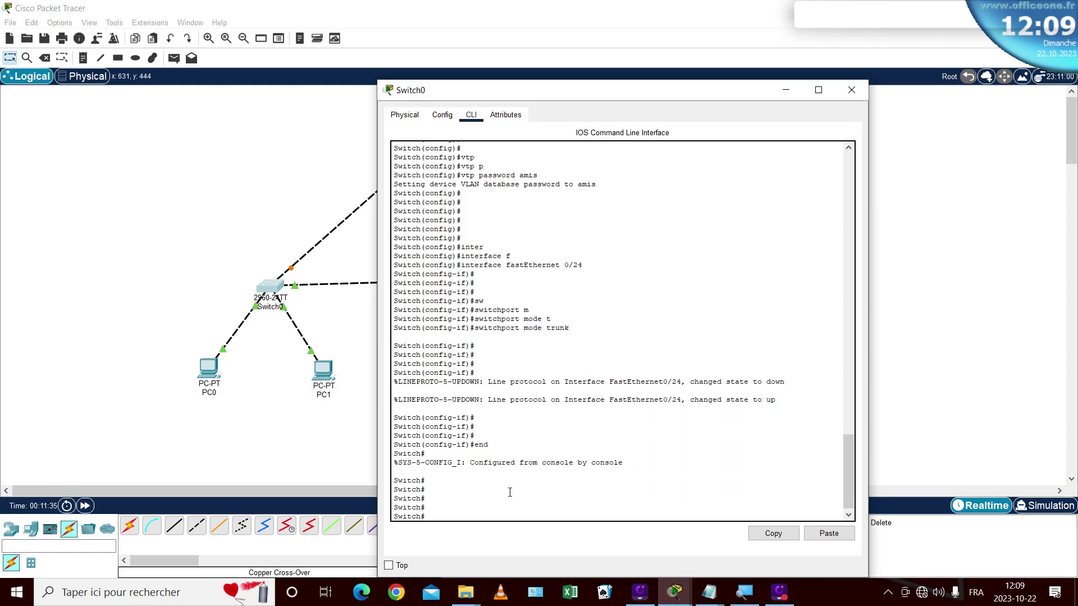
Step: Run show interfaces fastEthernet 0/24 switchport on Switch0, check the port's administrative mode and close the device window
type("sh")
key("Tab")
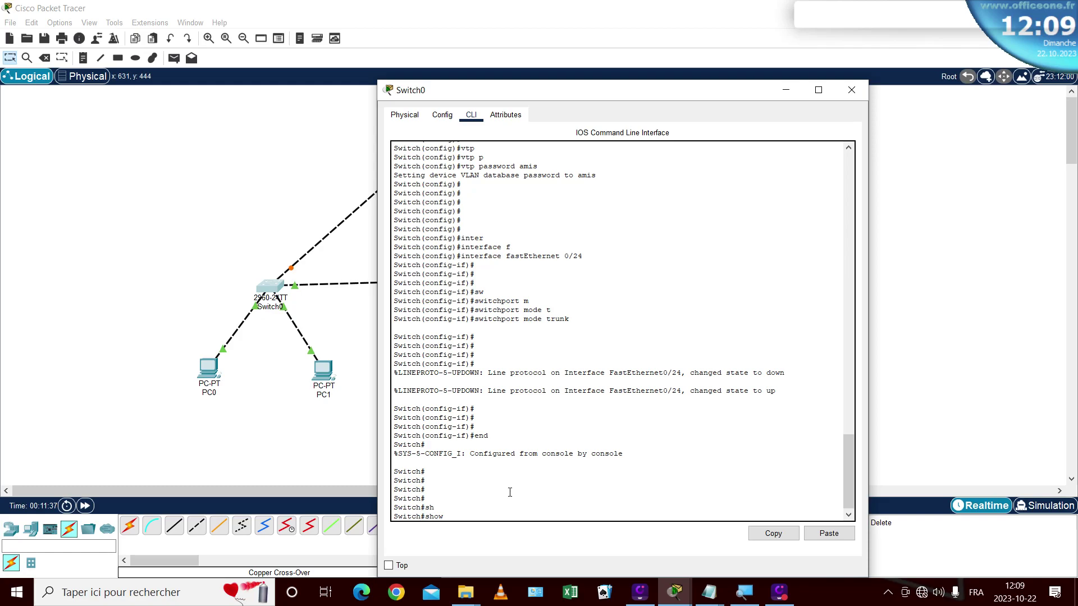
type("i")
key("Tab")
type("nt")
key("Tab")
type("f")
key("Tab")
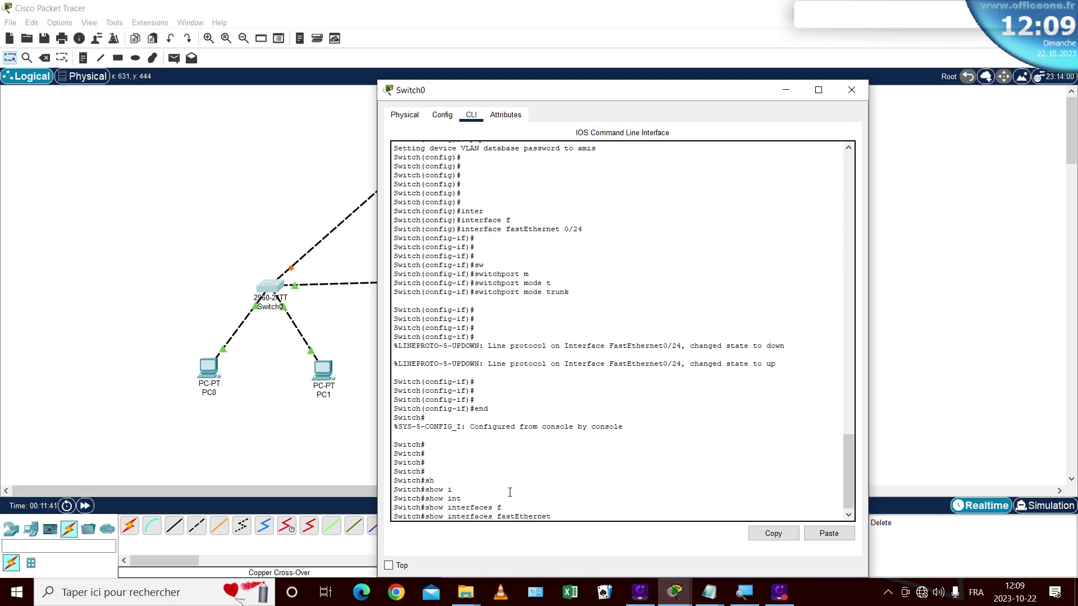
type("0/")
type("24 sw")
key("Tab")
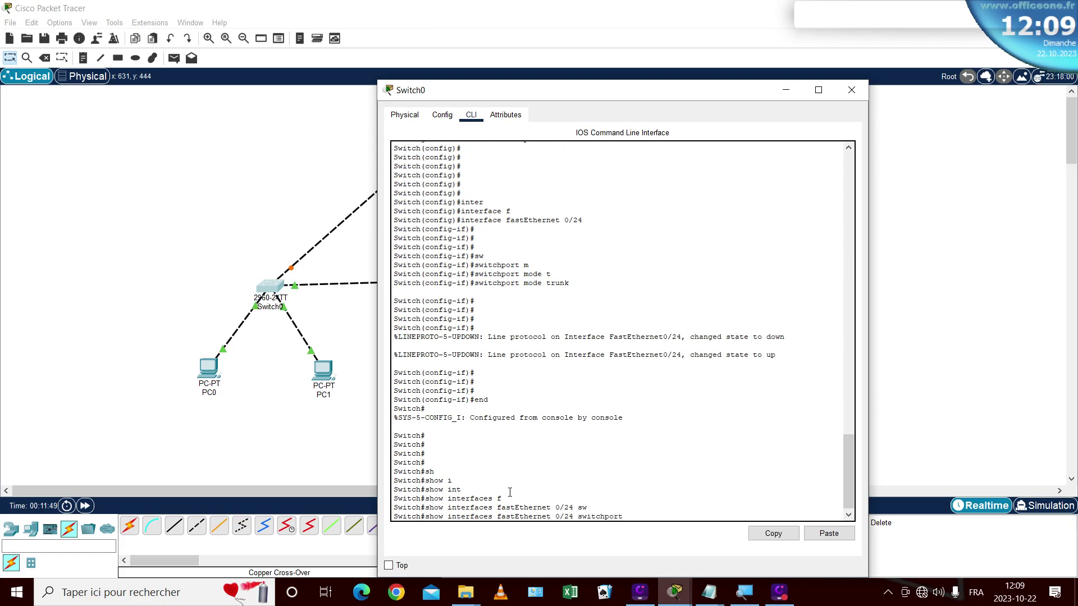
left_click_drag(448, 516, 625, 514)
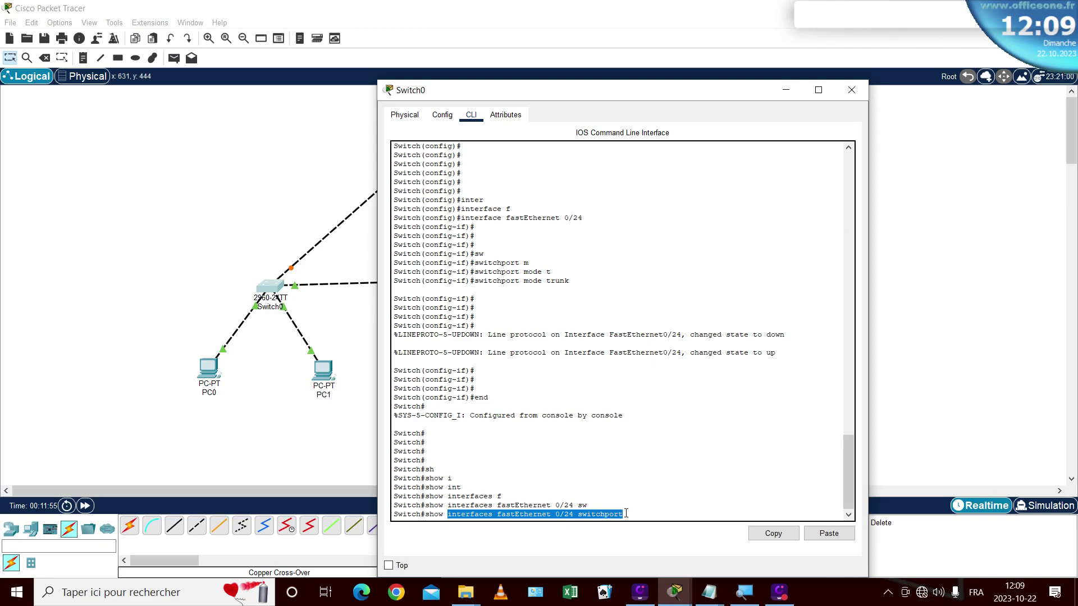
left_click(641, 513)
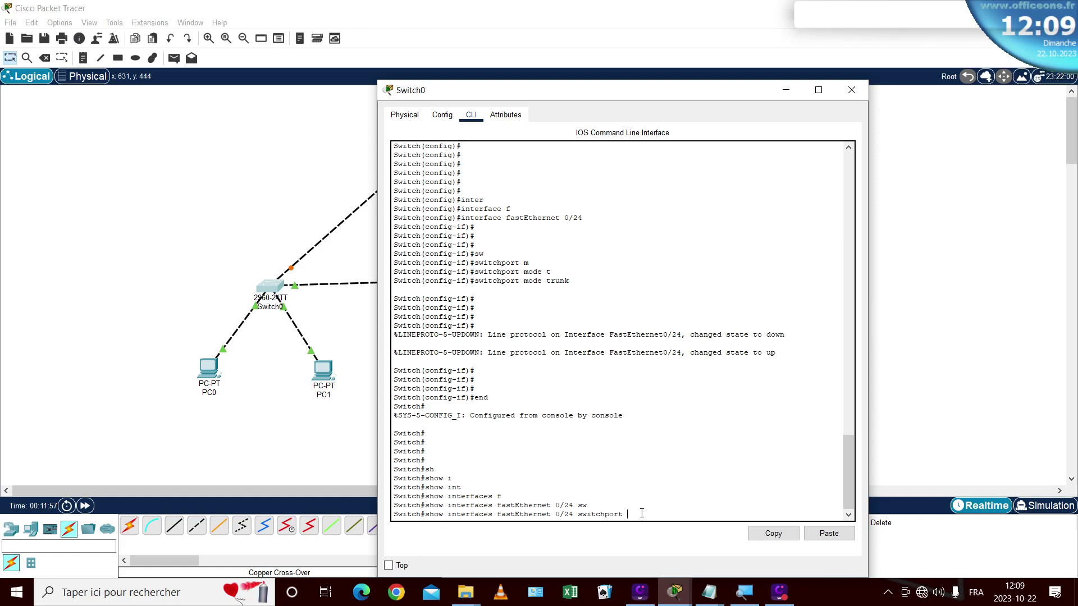
key("Return")
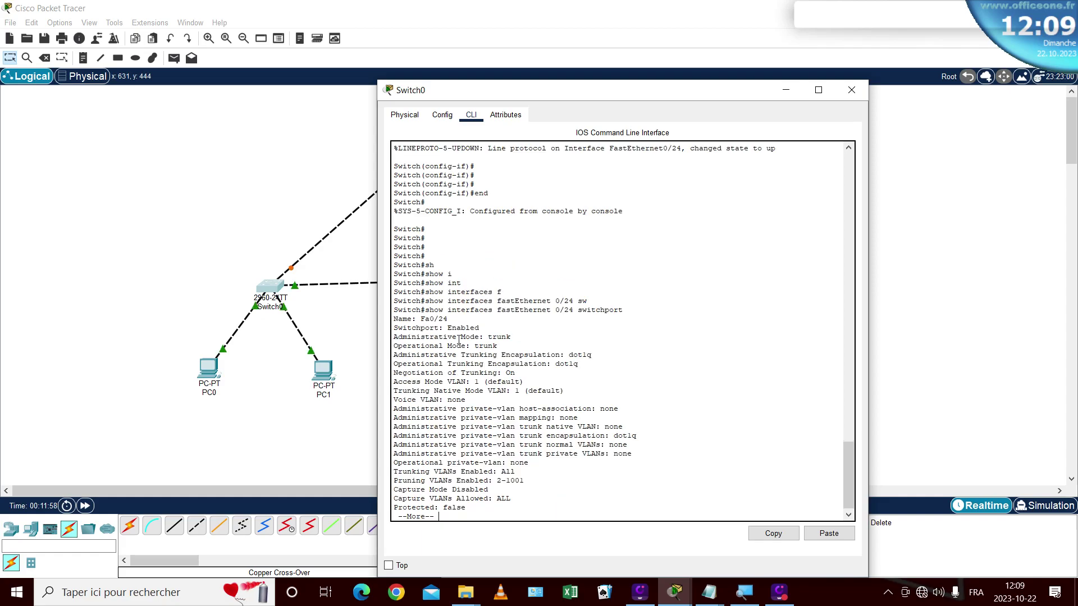
left_click_drag(489, 336, 511, 335)
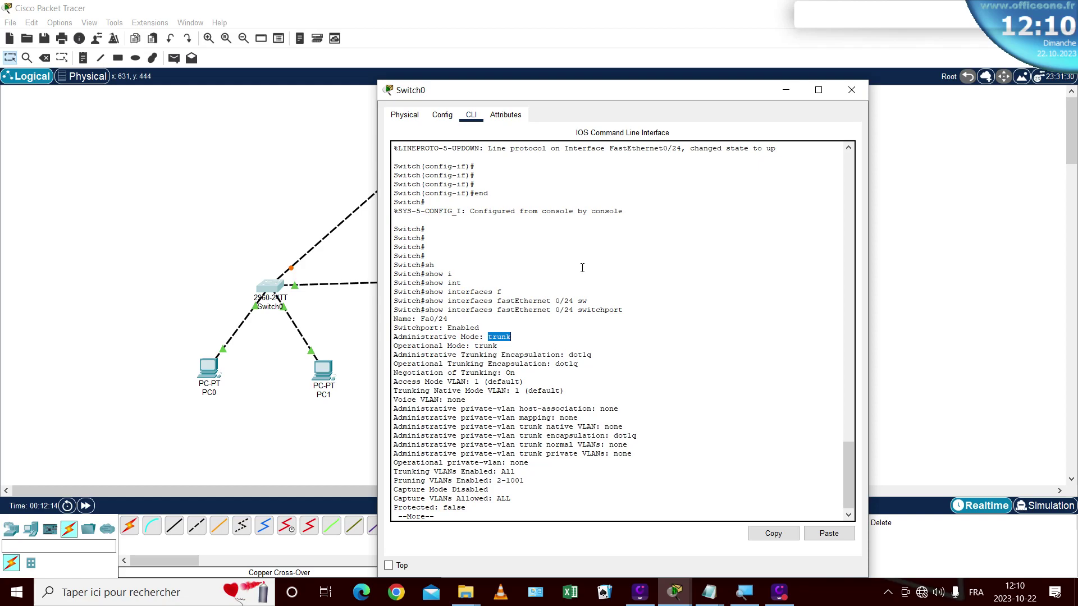
left_click(852, 90)
Step: Open Switch1's command line and advance past the paused VLAN listing to the privileged prompt
left_click(407, 284)
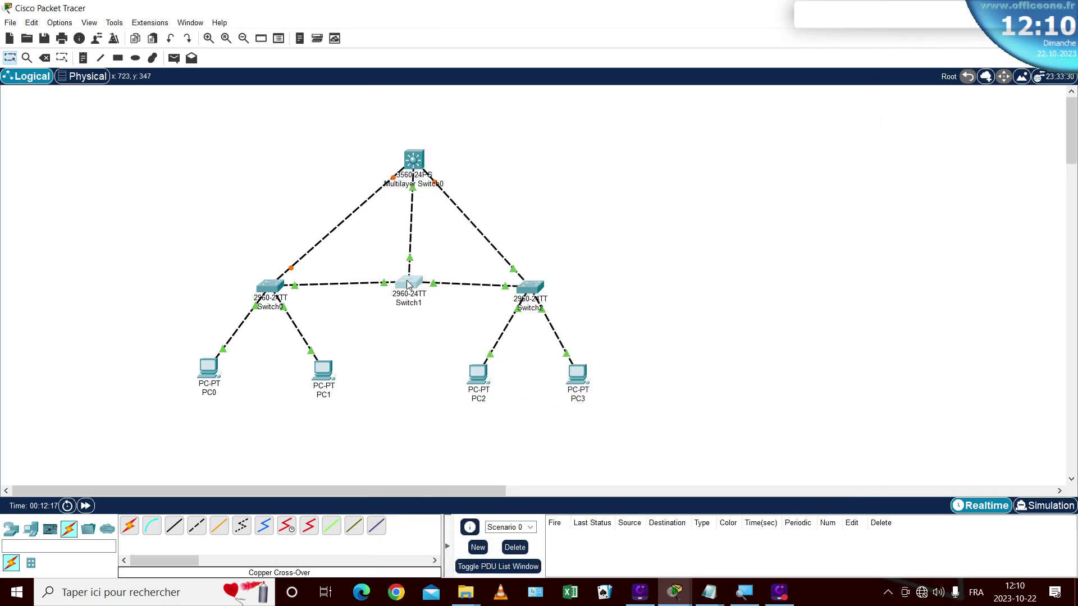
left_click(407, 284)
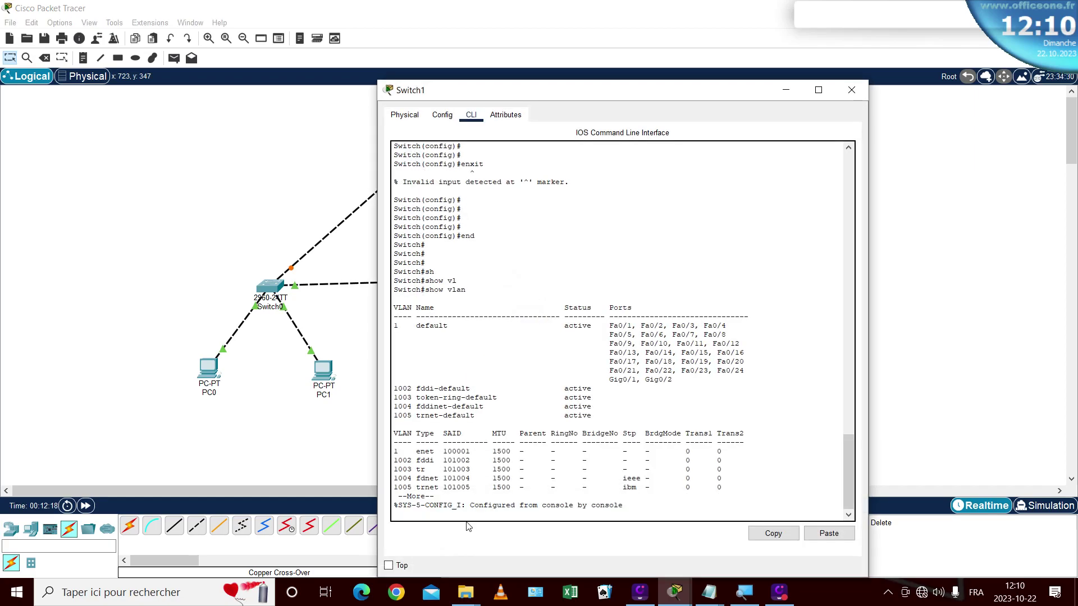
key("Return")
key("Return")
key("Return")
key("Return")
key("Return")
key("Return")
key("Return")
key("Return")
key("Return")
key("Return")
key("Return")
key("Return")
key("Return")
key("Return")
key("Return")
key("Return")
key("Return")
key("Return")
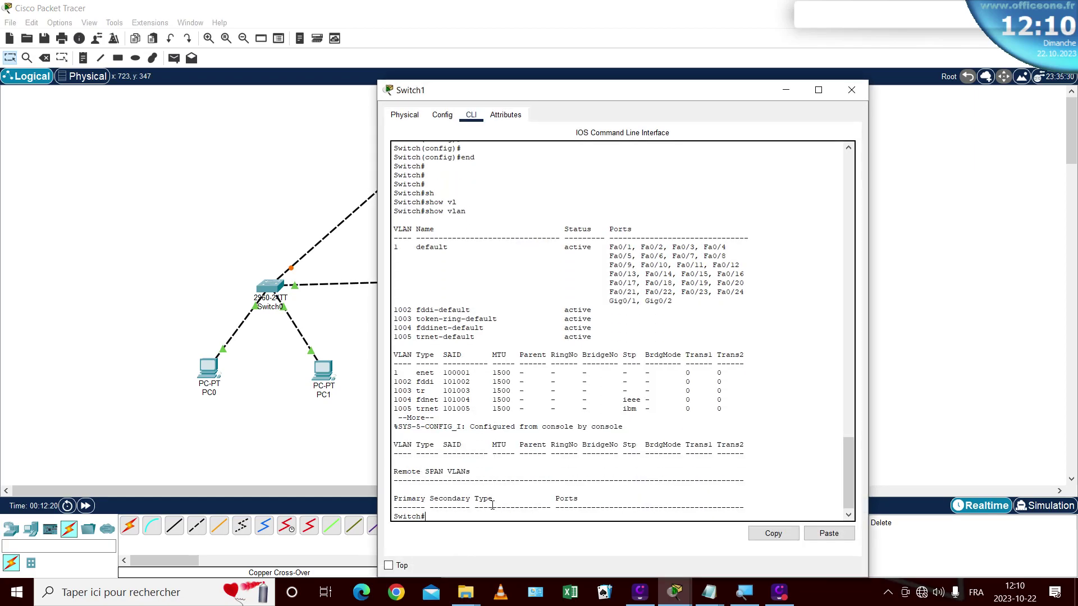
key("Return")
key("Return")
key("Return")
key("Return")
key("Return")
key("Return")
key("Return")
key("Return")
key("Return")
key("Return")
key("Return")
key("Return")
key("Return")
Step: Enter global configuration mode on Switch1 with conf t
type("ci")
type("onf")
type(" t")
key("Return")
key("Return")
key("Return")
key("Return")
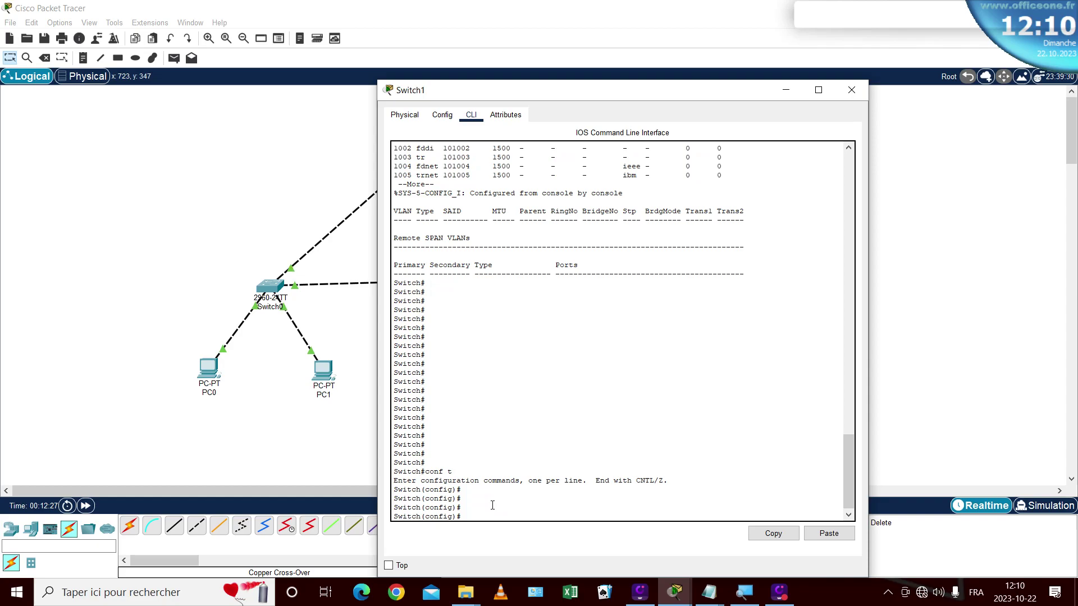
Step: Enter interface configuration mode for f0/24 on Switch1
type("i")
key("BackSpace")
type("ter")
key("Tab")
type("f0/")
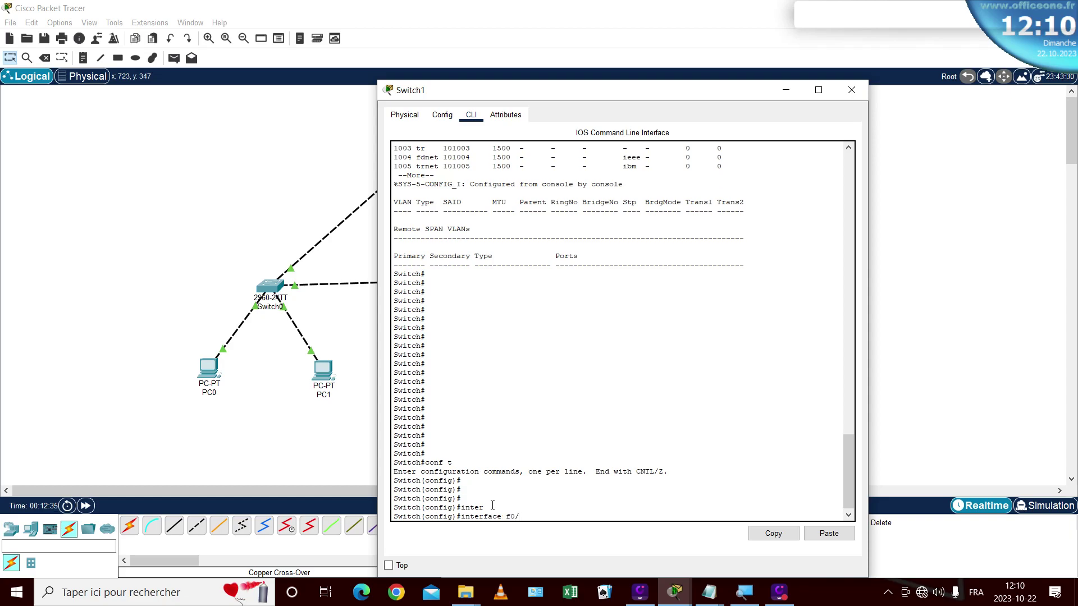
type("24")
key("Return")
key("Return")
key("Return")
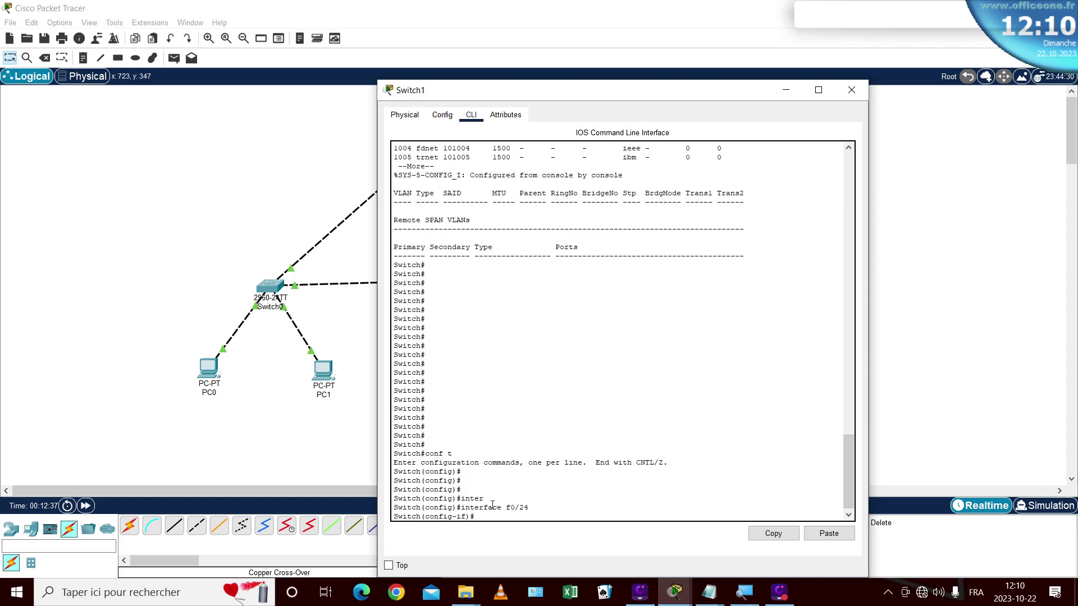
Step: Set f0/24 on Switch1 to trunk with switchport mode trunk and close the device window
type("sw")
key("Tab")
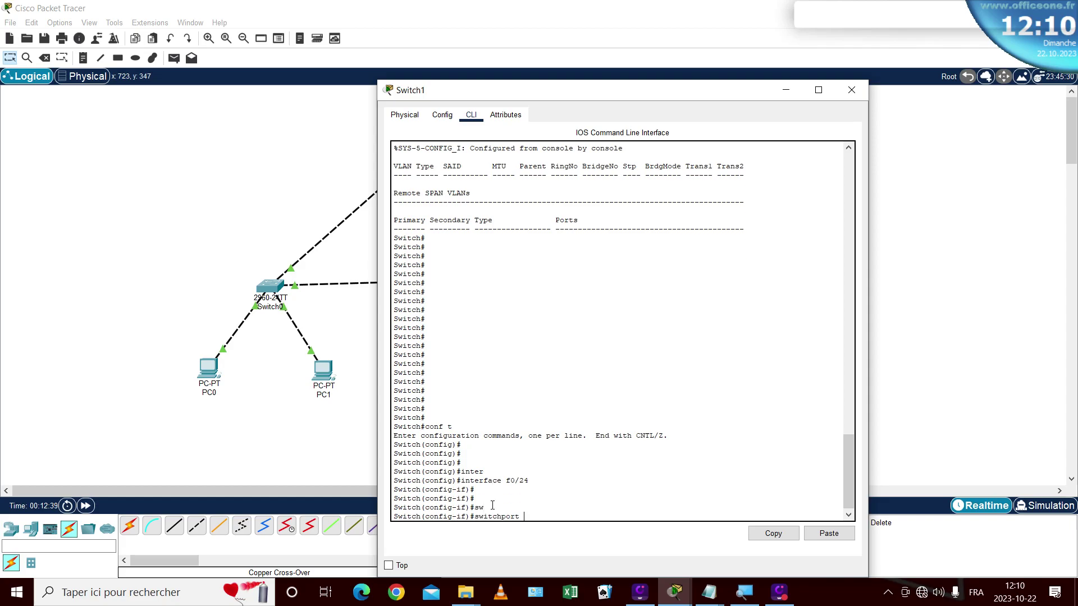
type("m")
key("Tab")
type("t")
key("Tab")
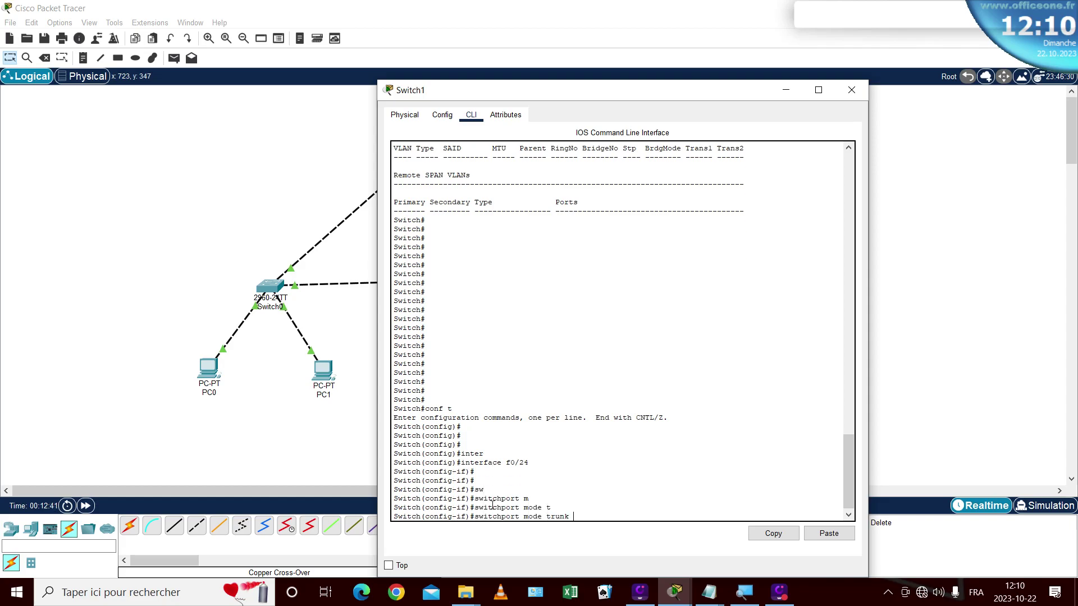
key("Return")
key("Return")
key("Return")
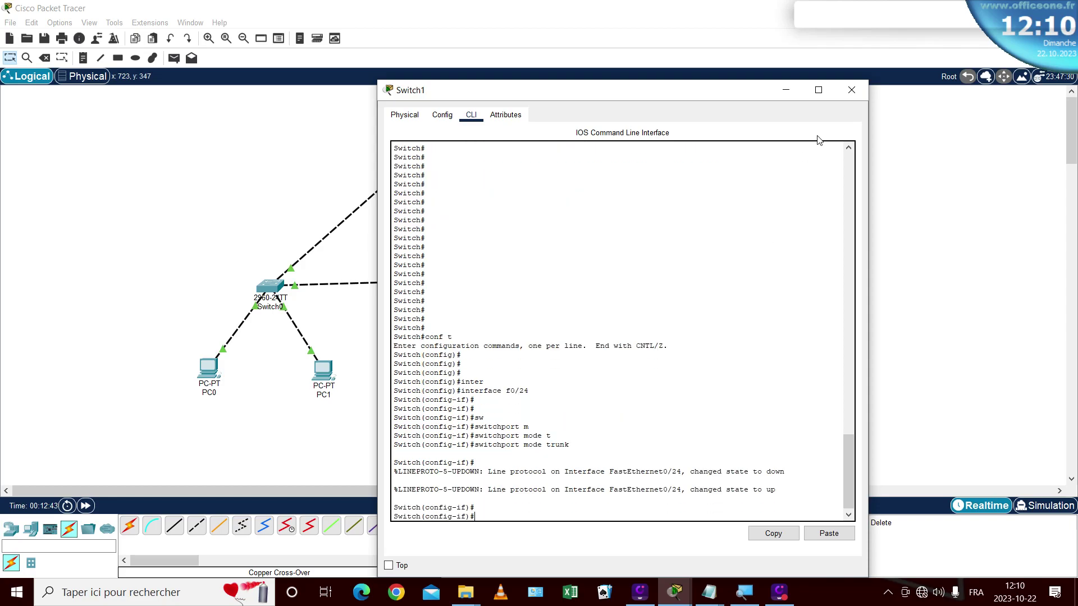
left_click(849, 94)
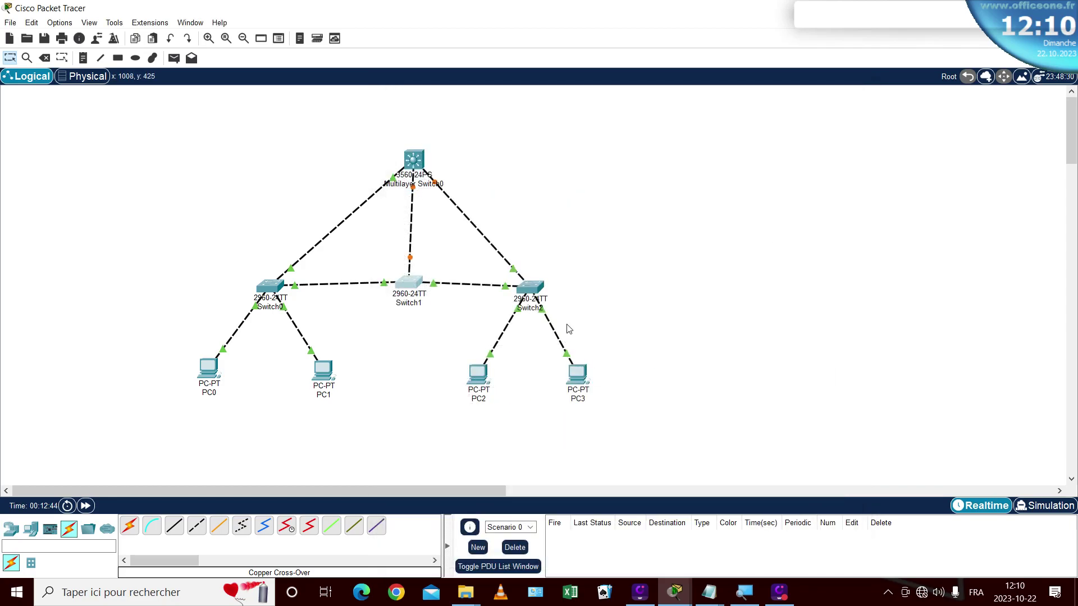
Step: Open Switch2's command line and enter interface configuration mode for f0/24
left_click(538, 289)
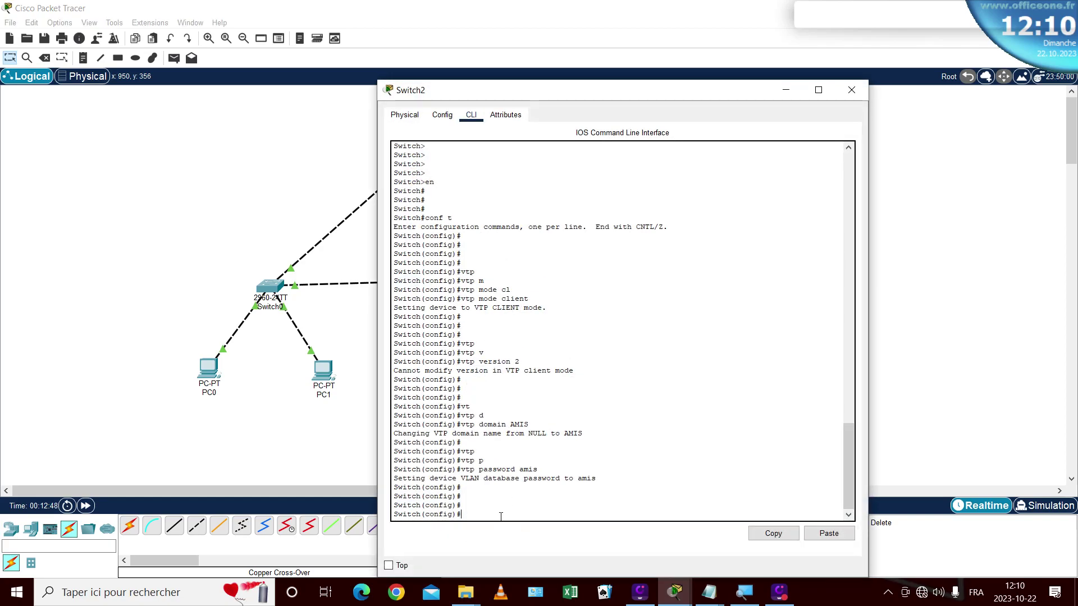
key("Return")
key("Return")
key("Return")
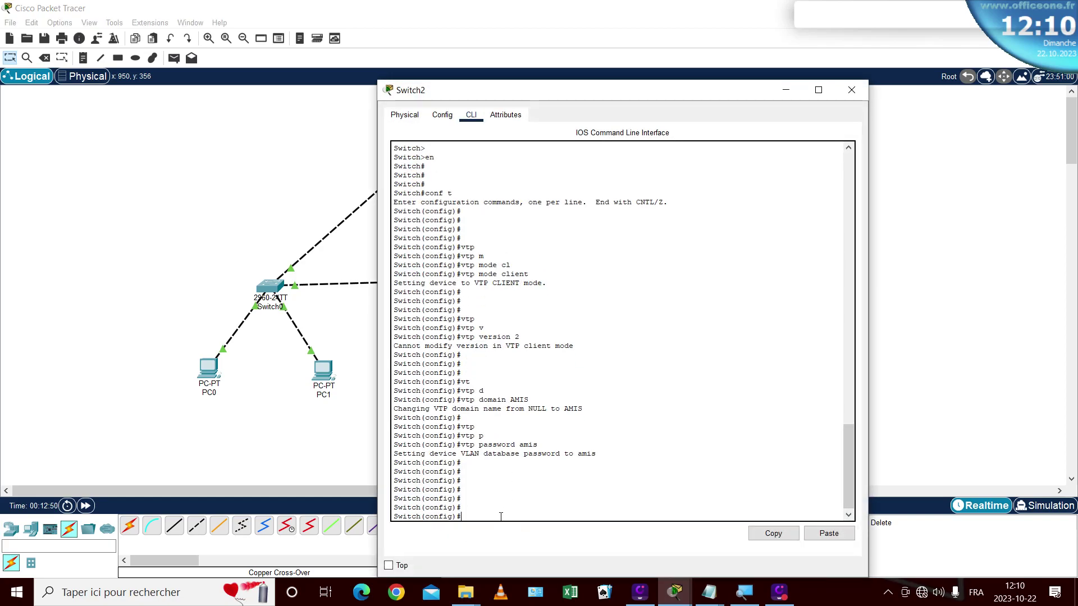
type("in")
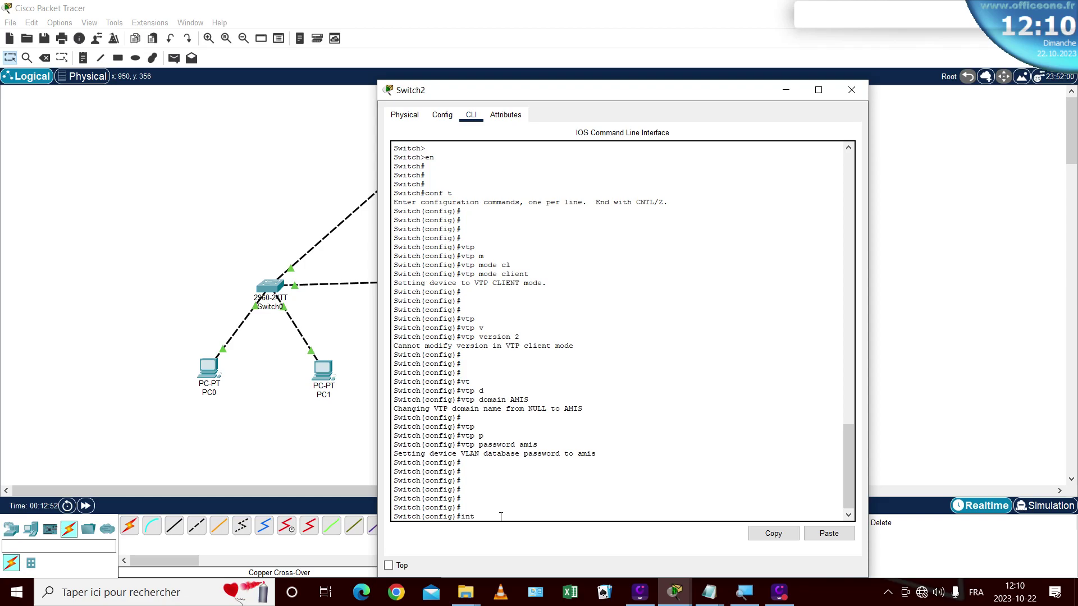
type("t")
key("Tab")
type("f0/24")
key("Return")
key("Return")
key("Return")
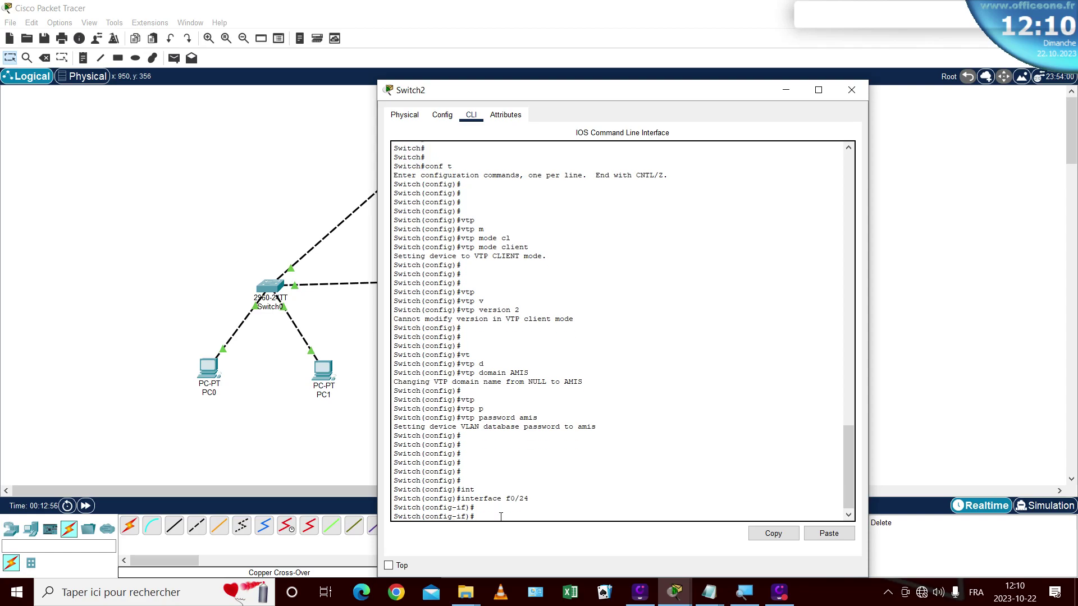
Step: Set f0/24 on Switch2 to trunk with switchport mode trunk and close the device window
type("sw")
key("Tab")
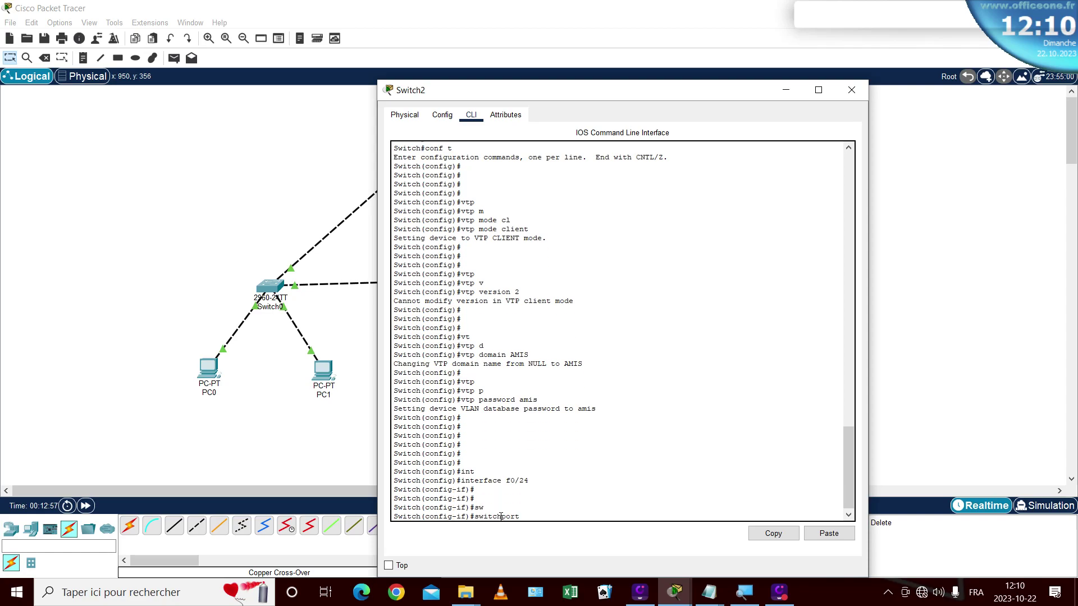
type("mode t")
key("Tab")
type("tr")
key("Tab")
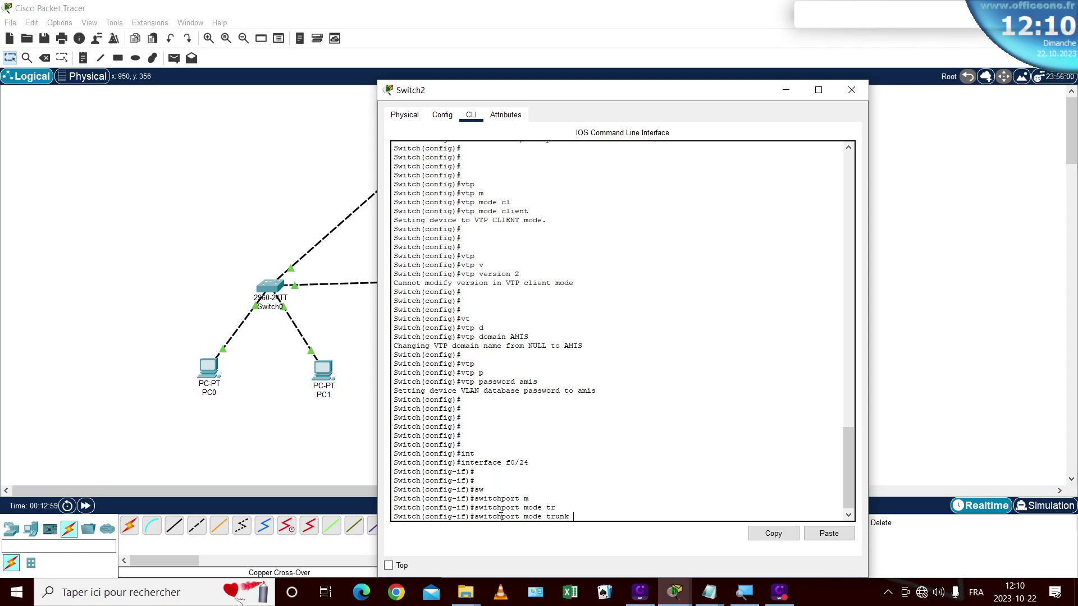
key("Return")
key("Return")
key("Return")
key("Return")
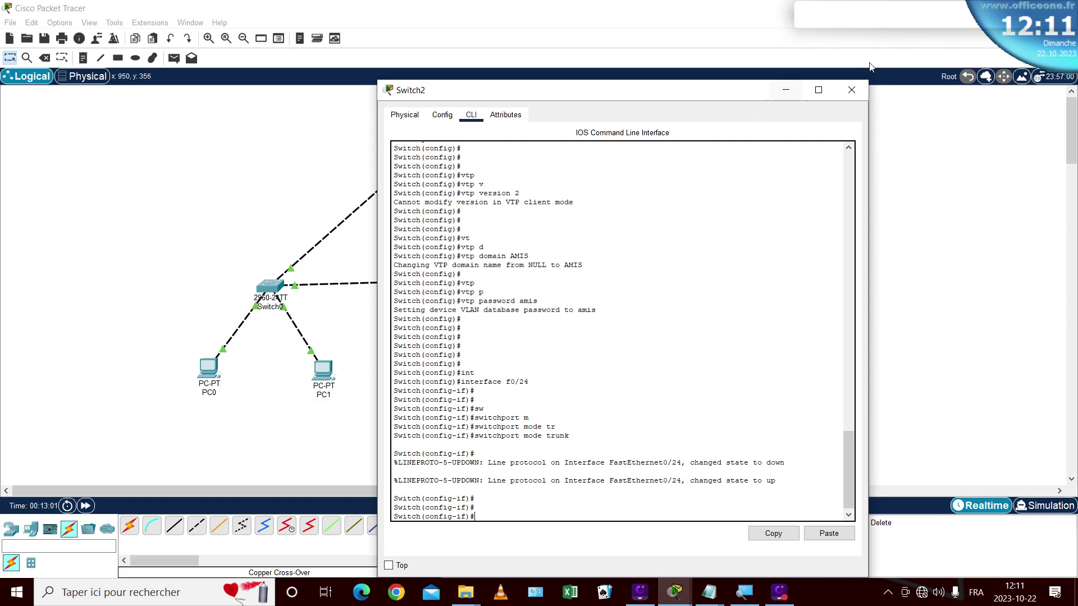
left_click(851, 90)
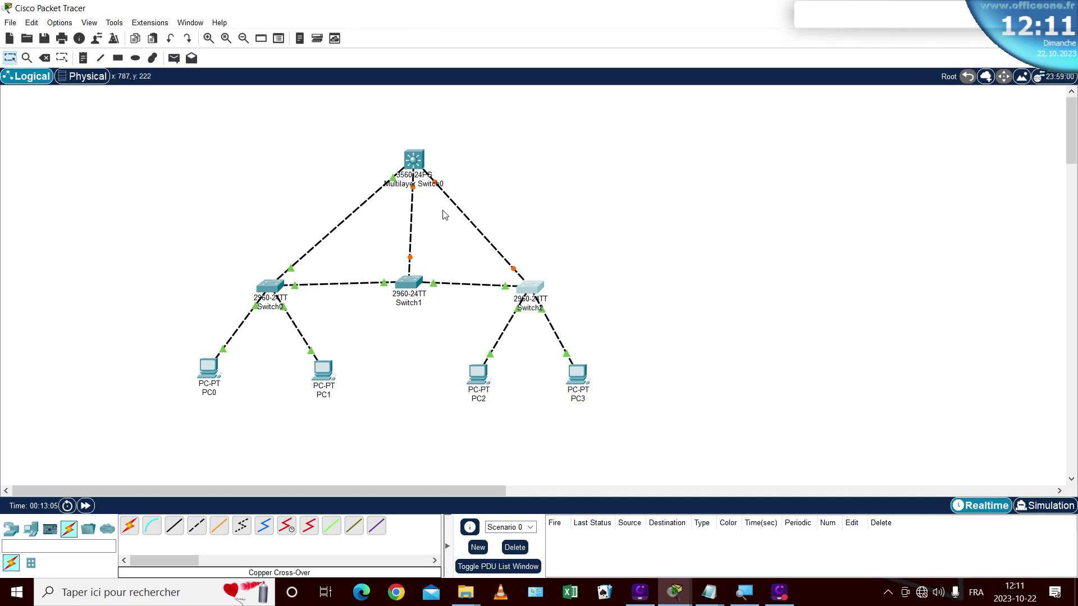
left_click_drag(374, 138, 452, 192)
left_click_drag(246, 262, 293, 319)
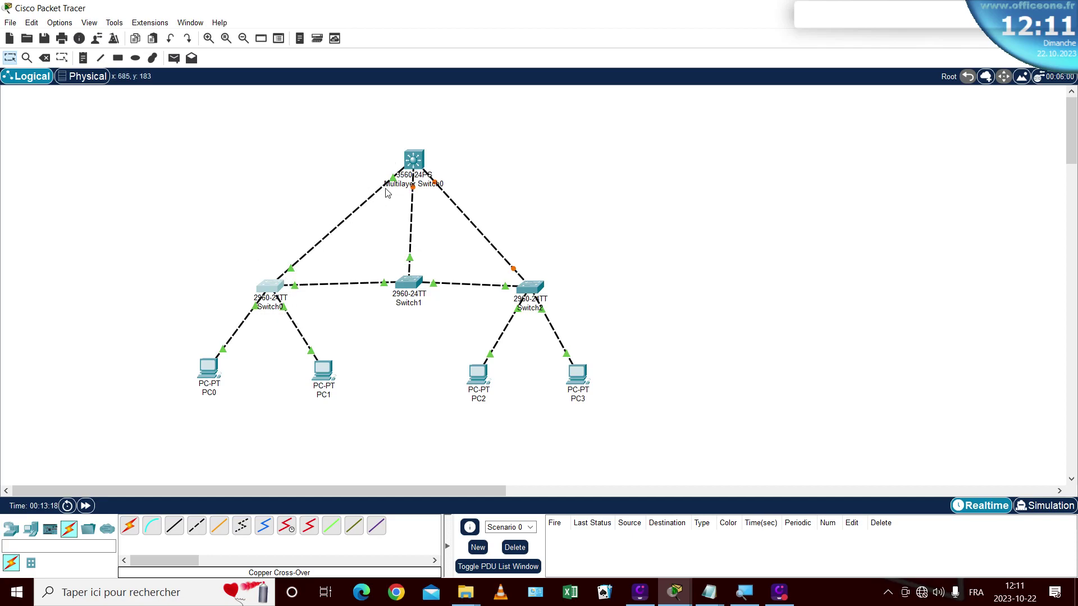
Step: Open Switch0's command line and advance past the paused switchport output to the privileged prompt
left_click(273, 285)
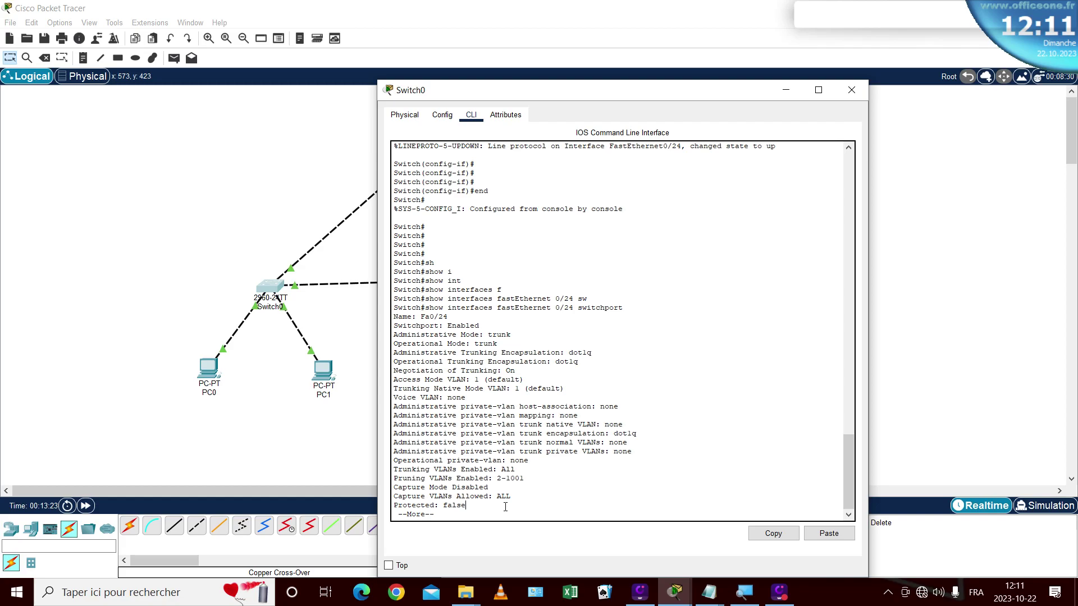
key("Return")
key("Return")
key("Return")
key("Return")
key("Return")
key("Return")
key("Return")
key("Return")
key("Return")
key("Return")
key("Return")
key("Return")
key("Return")
key("Return")
key("Return")
key("Return")
key("Return")
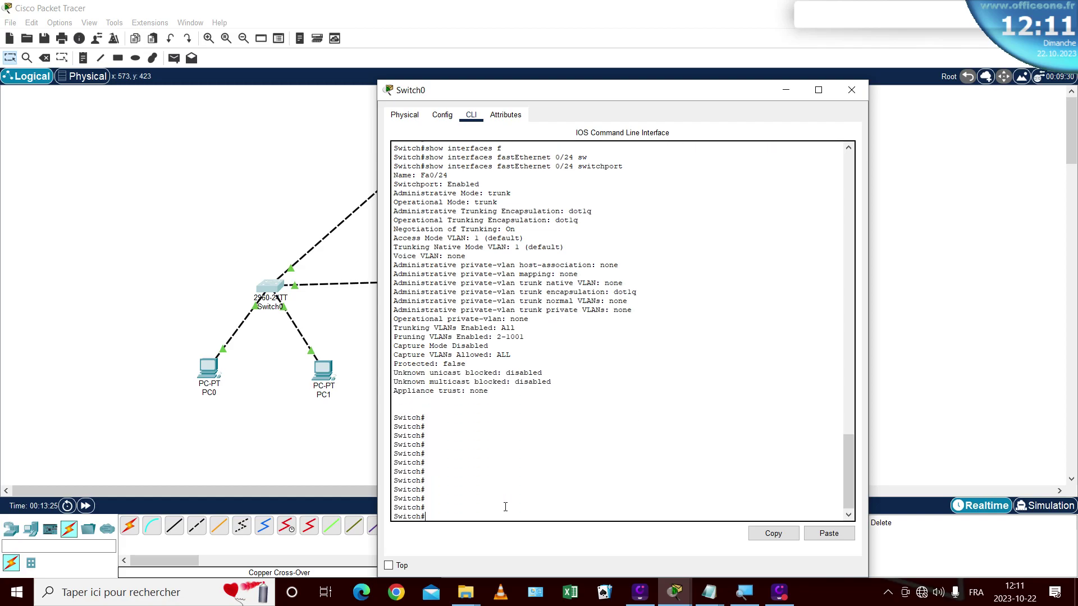
Step: Run show vlan on Switch0, check the entries for VLANs 10, 20 and 30, and close the device window
type("sh")
key("Tab")
type("v")
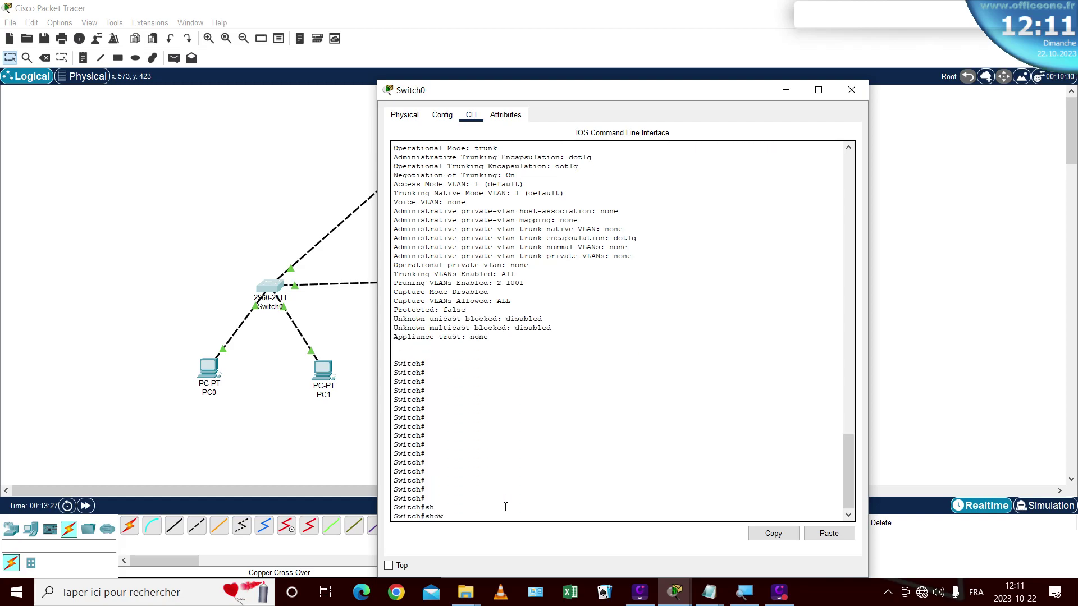
key("Tab")
type("l")
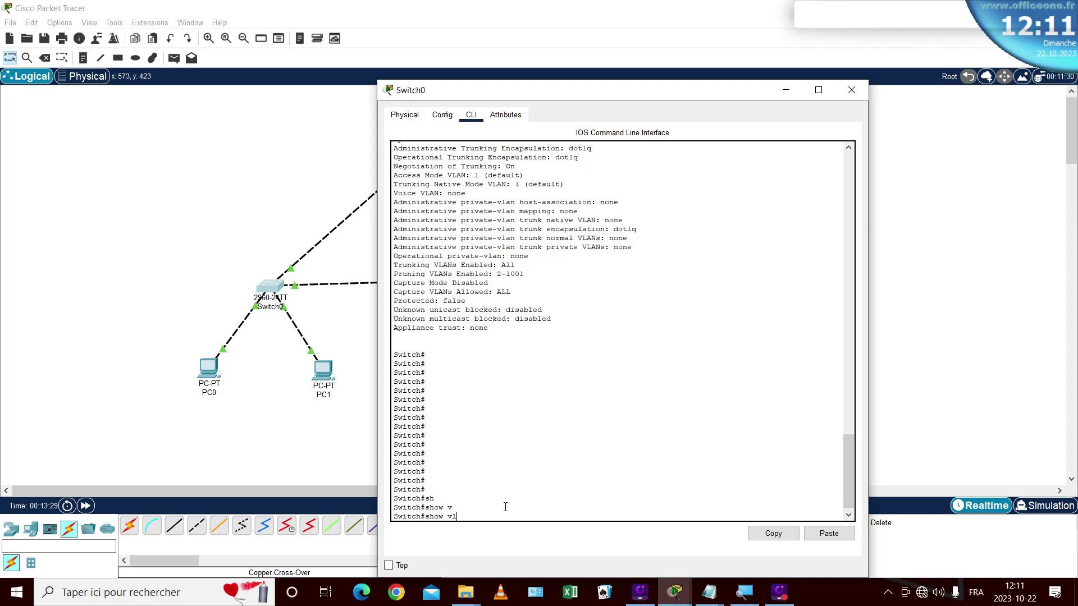
key("Tab")
key("Return")
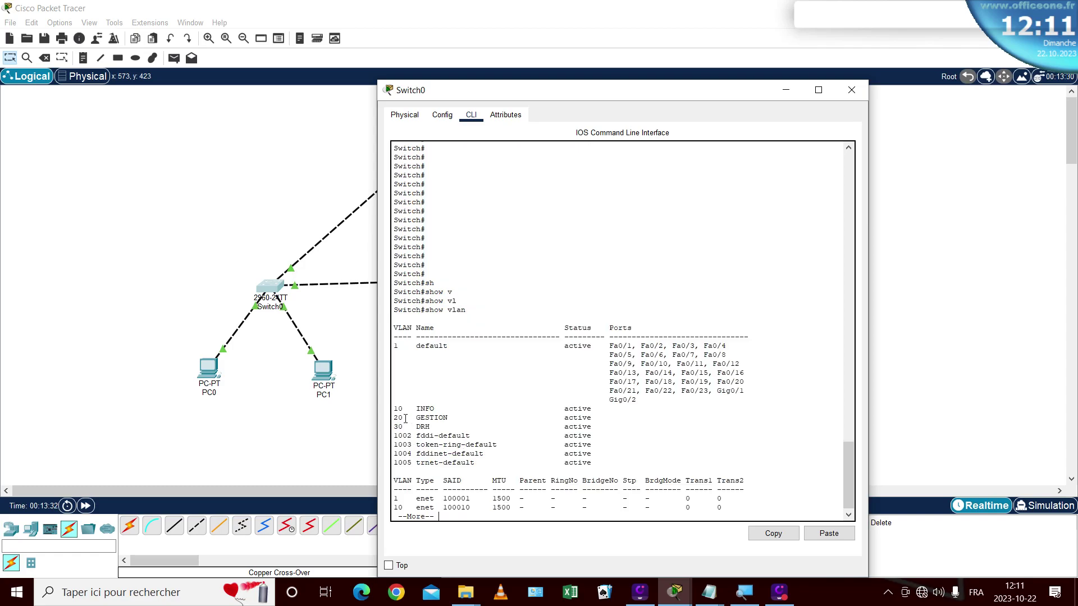
left_click_drag(392, 409, 610, 429)
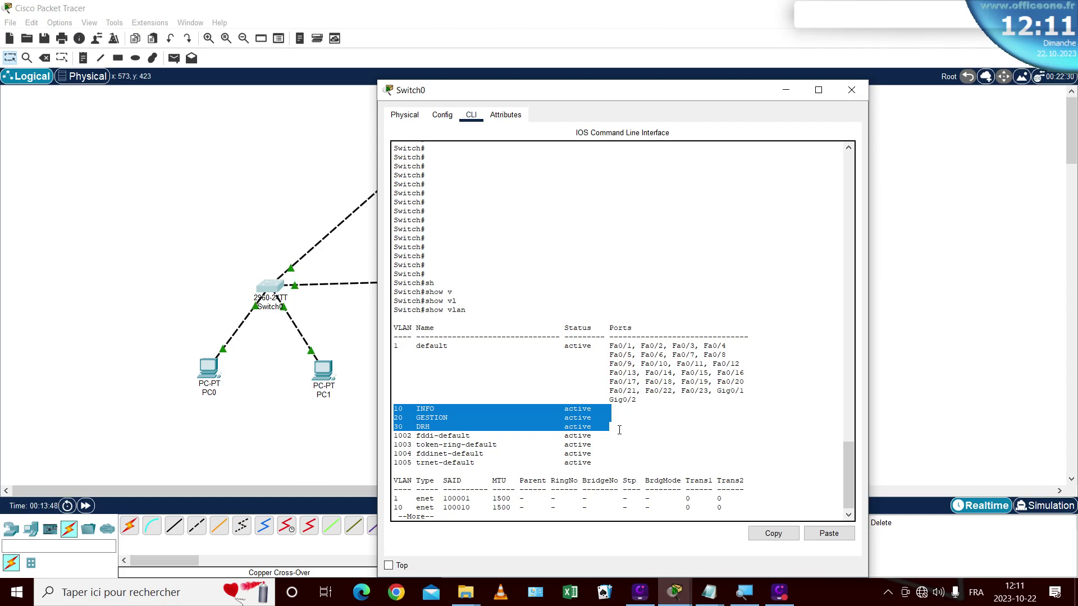
left_click(851, 89)
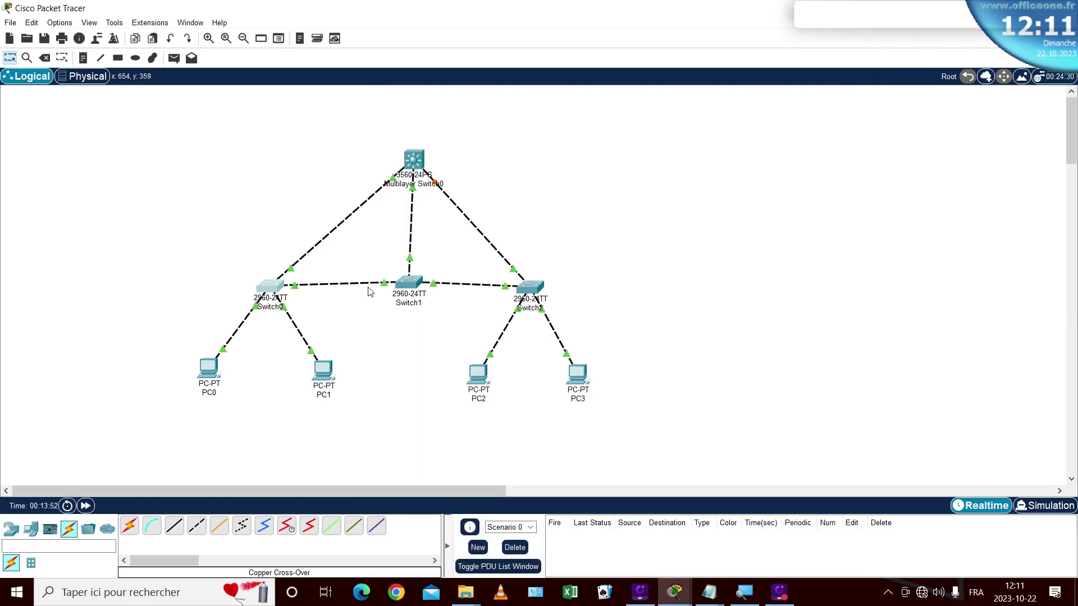
left_click_drag(249, 268, 548, 305)
left_click(586, 294)
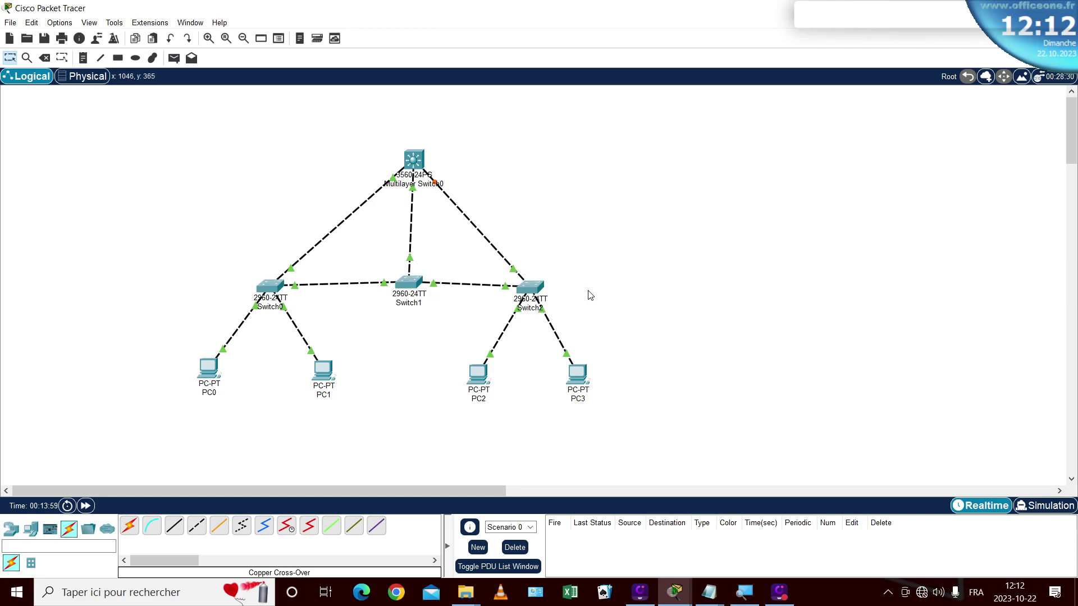
Step: Open Switch1's command line and return from interface configuration to privileged mode with end
left_click(413, 282)
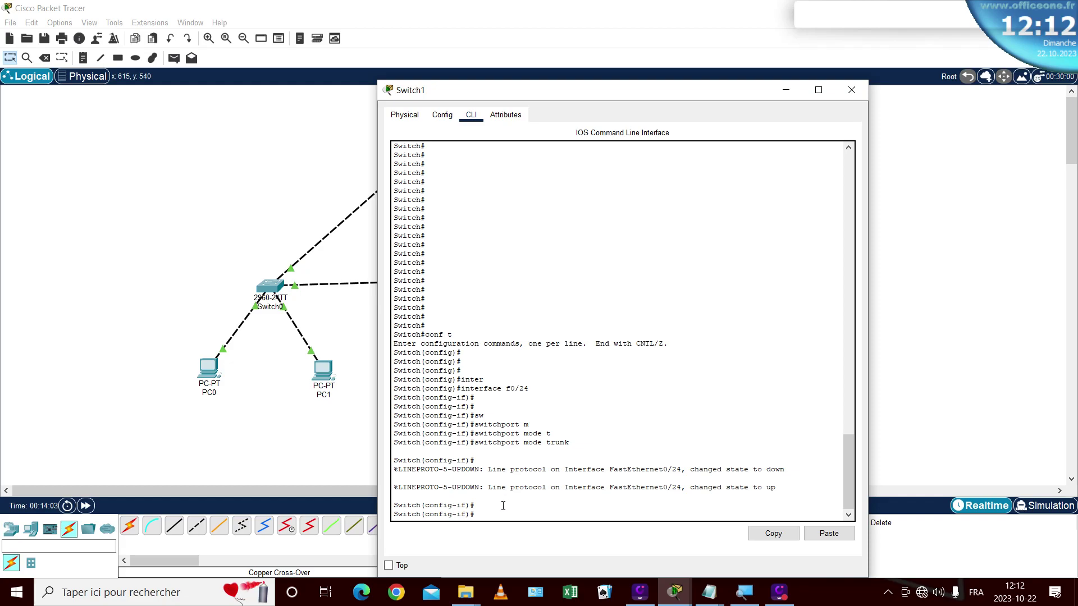
key("Return")
key("Return")
key("Return")
type("exi")
key("BackSpace")
key("BackSpace")
key("BackSpace")
type("end")
key("Return")
key("Return")
key("Return")
key("Return")
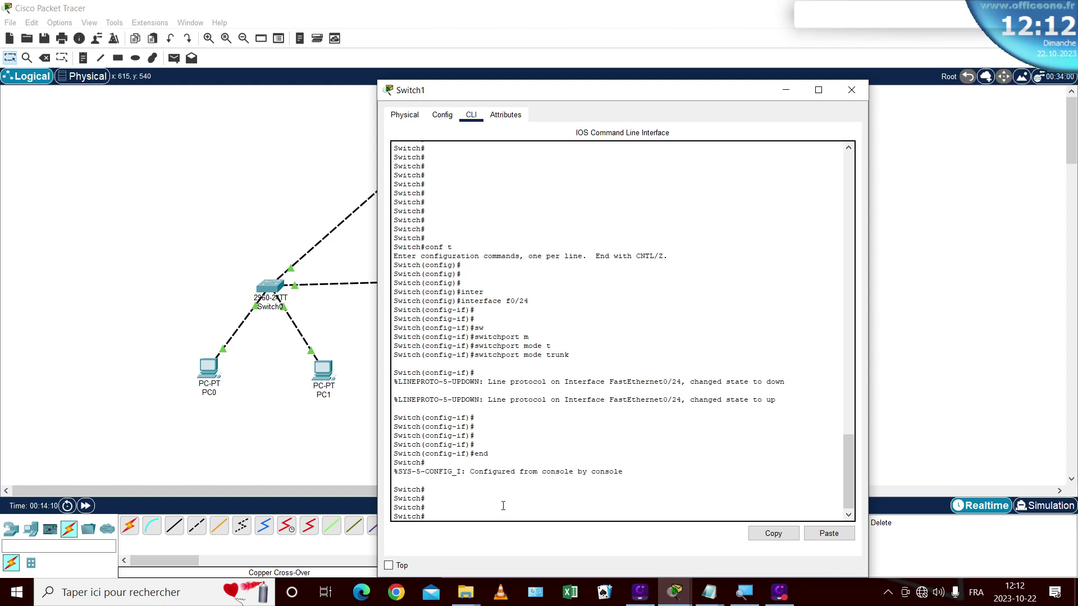
Step: Run show vlan on Switch1, check the entries for VLANs 10, 20 and 30, and close the device window
type("sh")
key("Tab")
type("v")
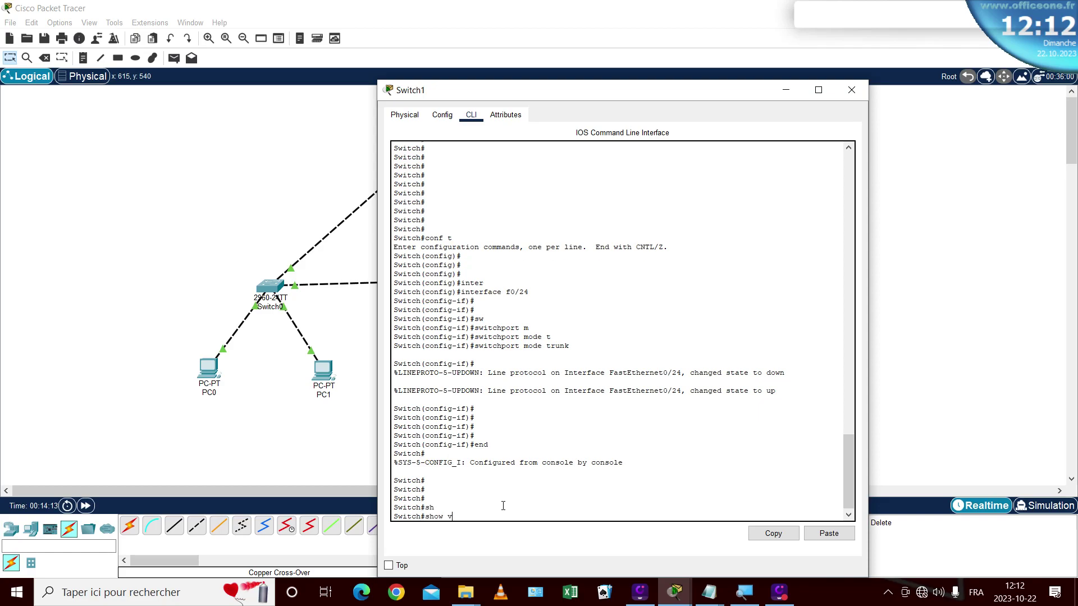
type("l")
key("Tab")
key("Return")
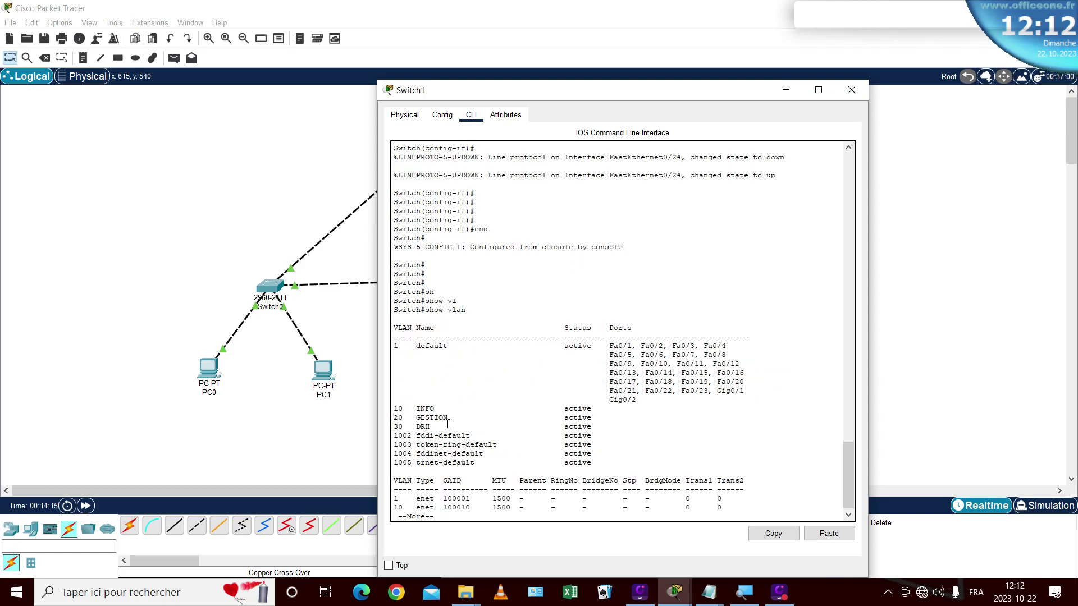
left_click_drag(394, 410, 447, 428)
left_click(851, 89)
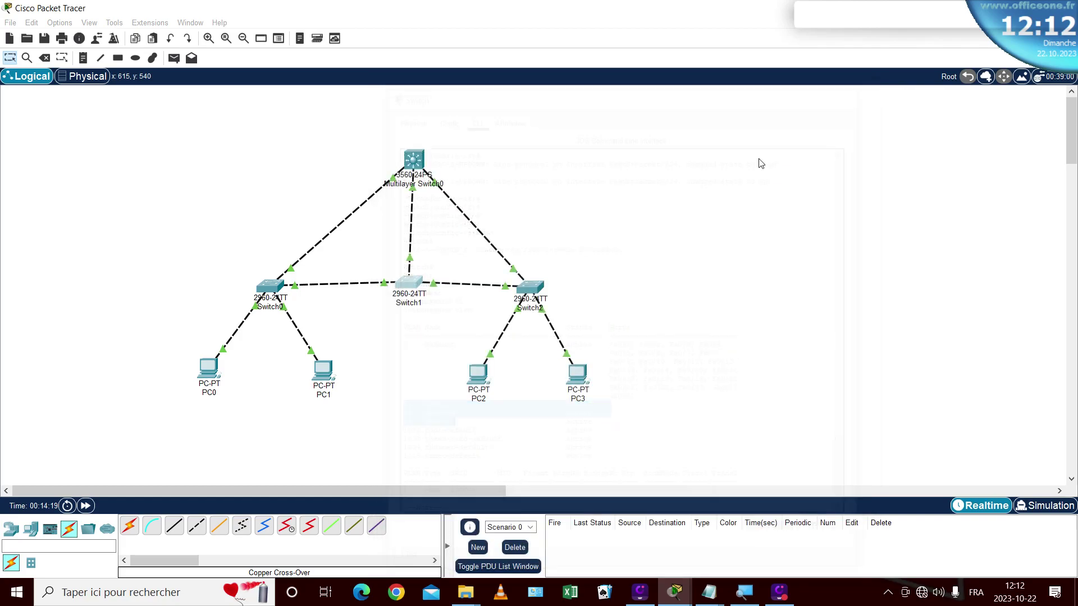
Step: Open Switch2's command line and return from interface configuration to privileged mode with end
left_click(533, 286)
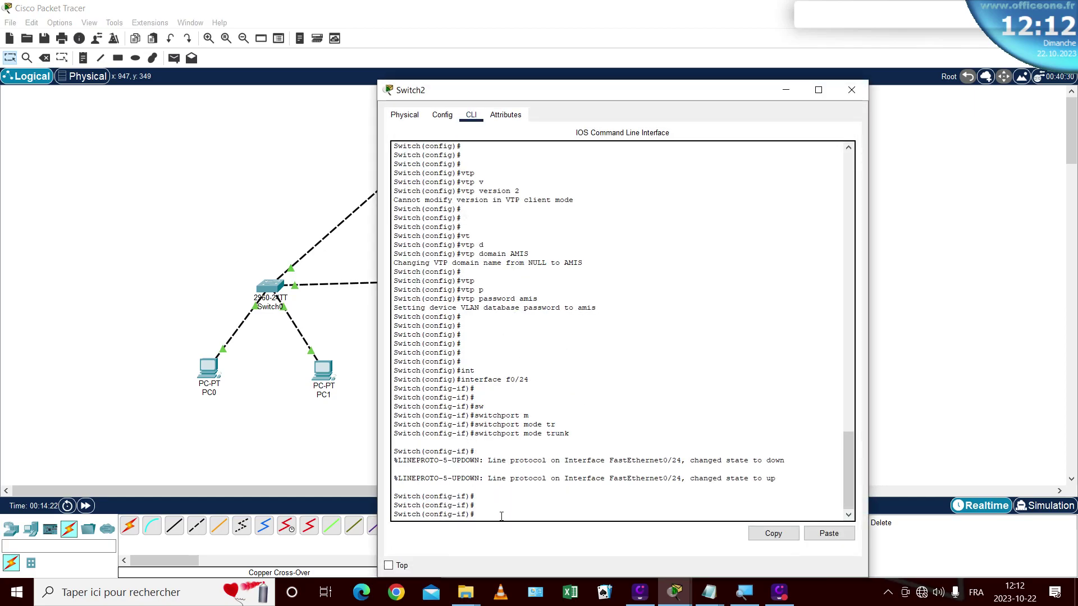
key("Return")
key("Return")
key("Return")
key("Return")
type("end")
key("Return")
key("Return")
key("Return")
key("Return")
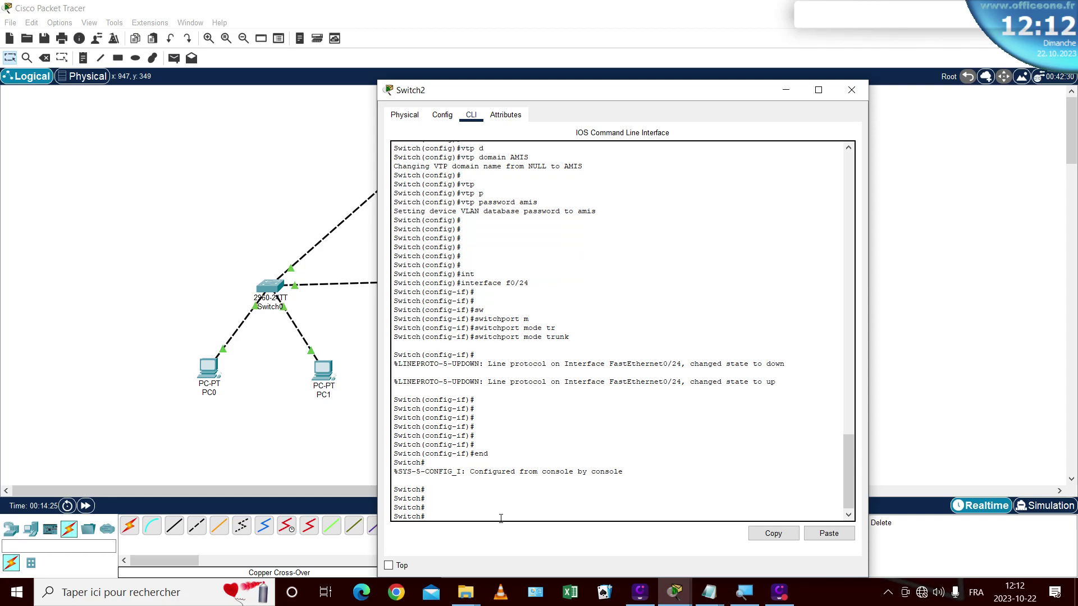
Step: Run show vlan on Switch2, check the entries for VLANs 10, 20 and 30, and close the device window
type("sh")
key("Tab")
type("v")
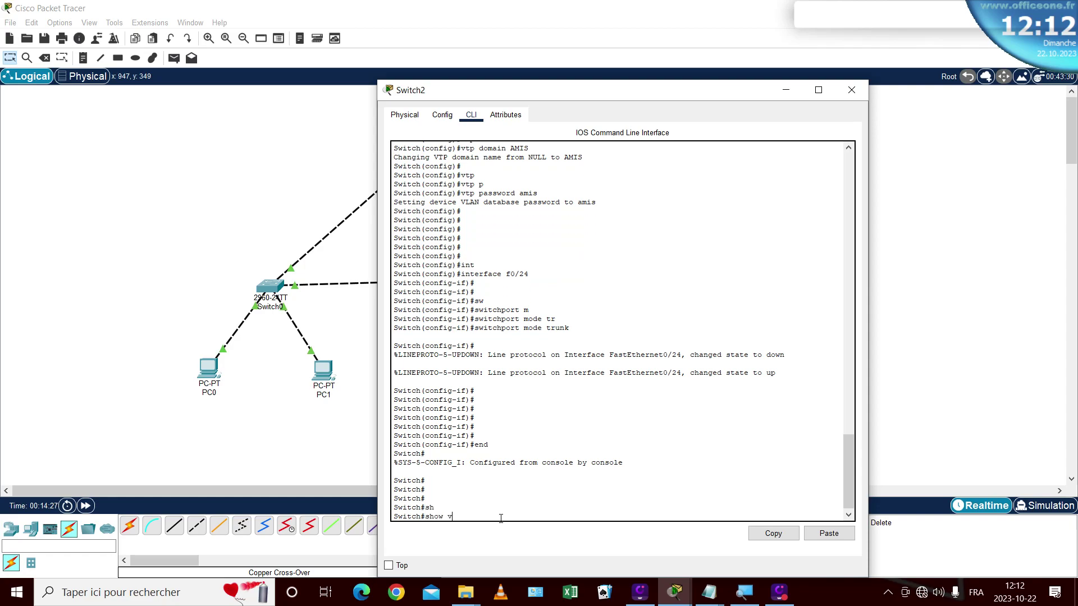
type("l")
key("Tab")
key("Return")
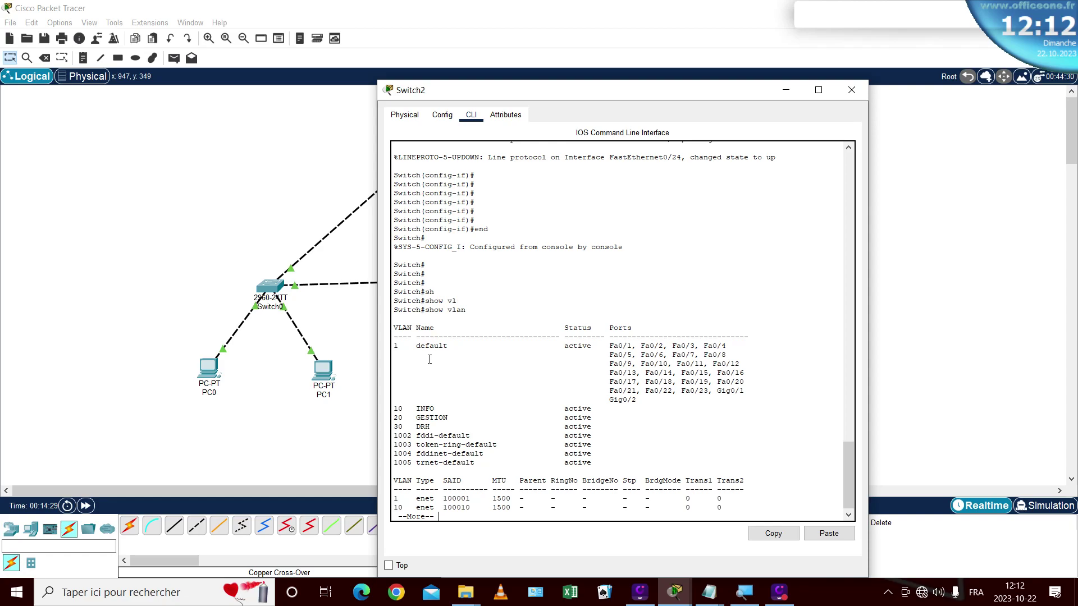
left_click_drag(395, 407, 453, 423)
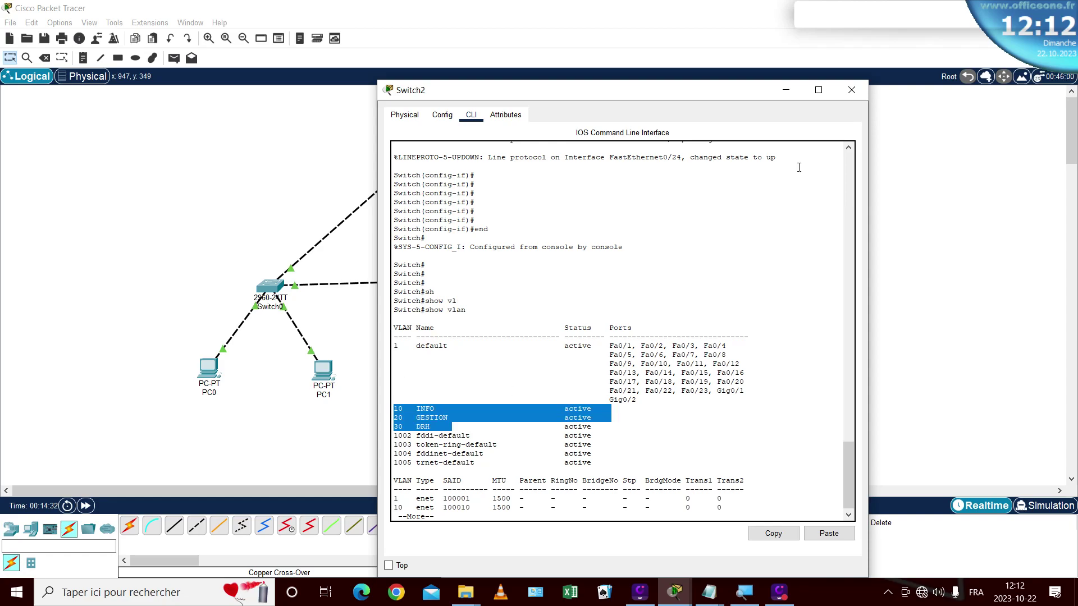
left_click(849, 90)
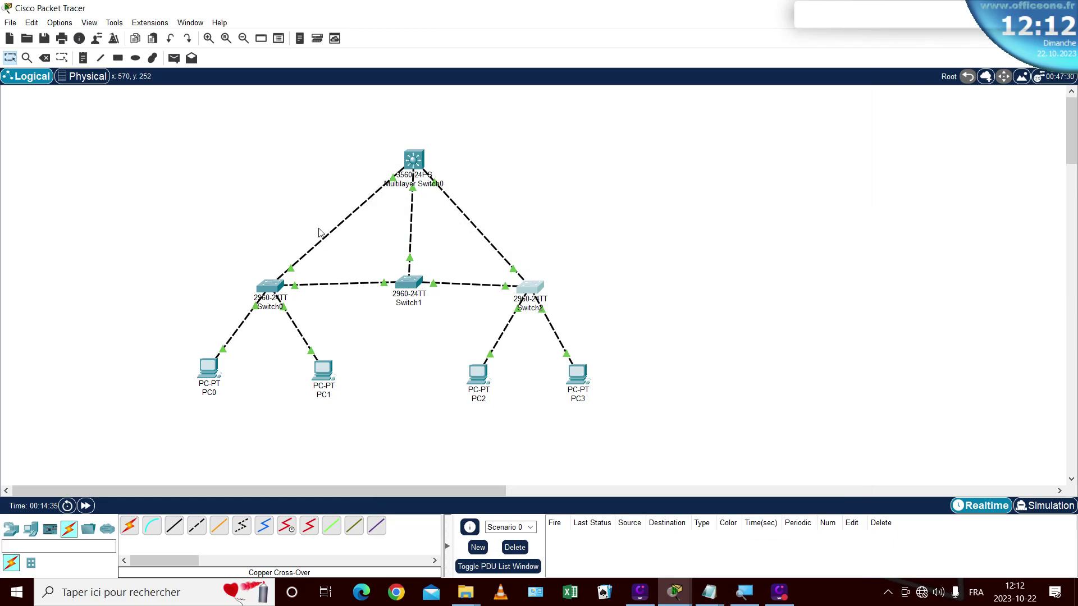
left_click_drag(249, 263, 551, 311)
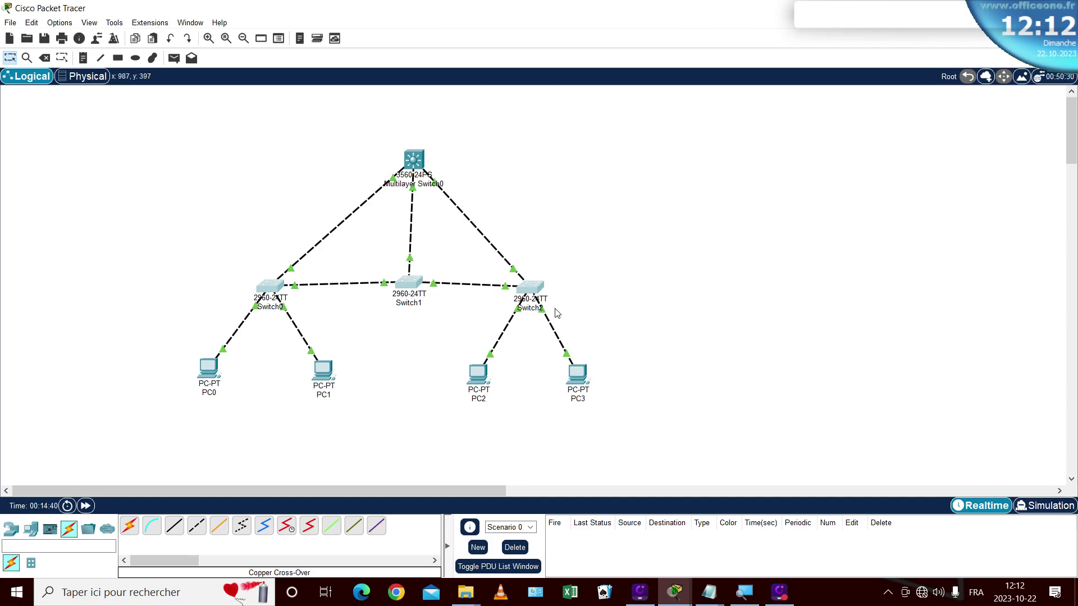
left_click(554, 309)
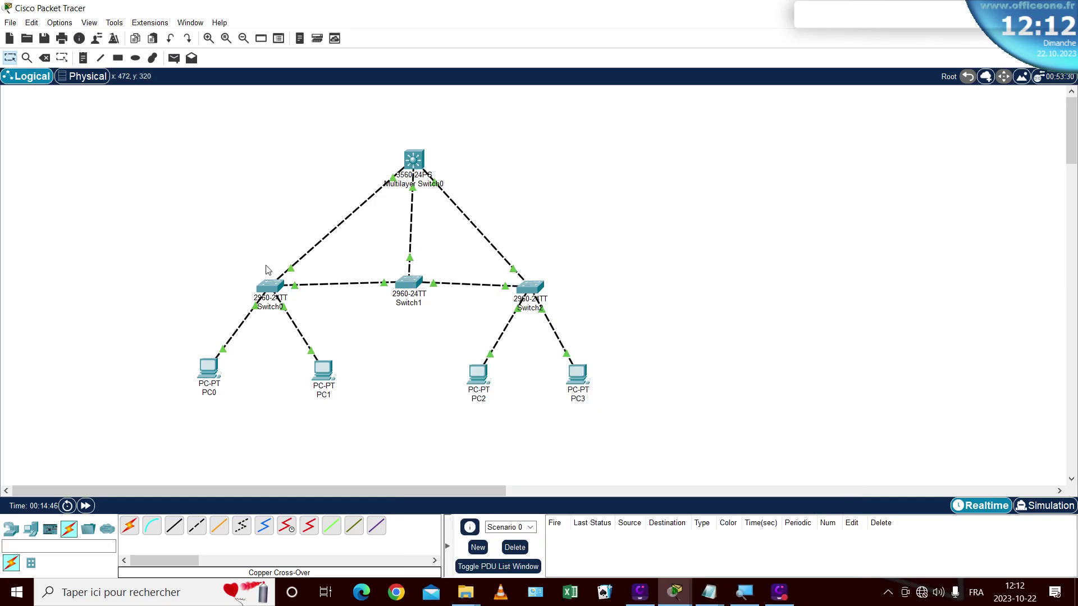
left_click_drag(381, 115, 448, 208)
left_click(541, 199)
Step: Open Switch0's command line, page through the rest of the show vlan output, and enter global configuration mode with conf t
left_click(261, 292)
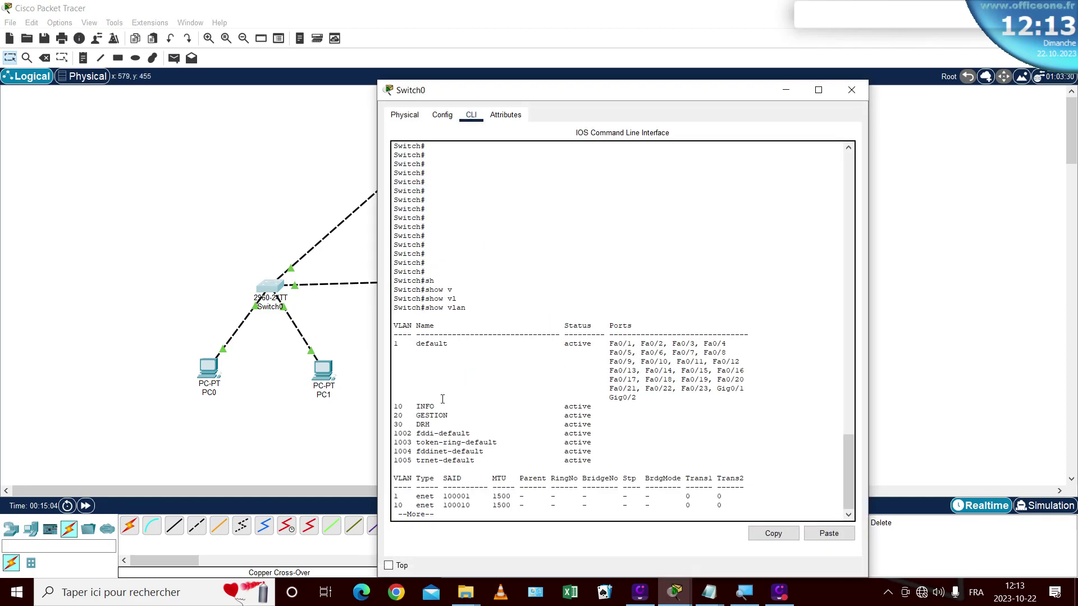
key("Return")
key("Return")
key("Return")
key("Return")
key("Return")
key("Return")
key("Return")
key("Return")
key("Return")
key("Return")
key("Return")
key("Return")
key("Return")
key("Return")
key("Return")
key("Return")
key("Return")
key("Return")
key("Return")
key("Return")
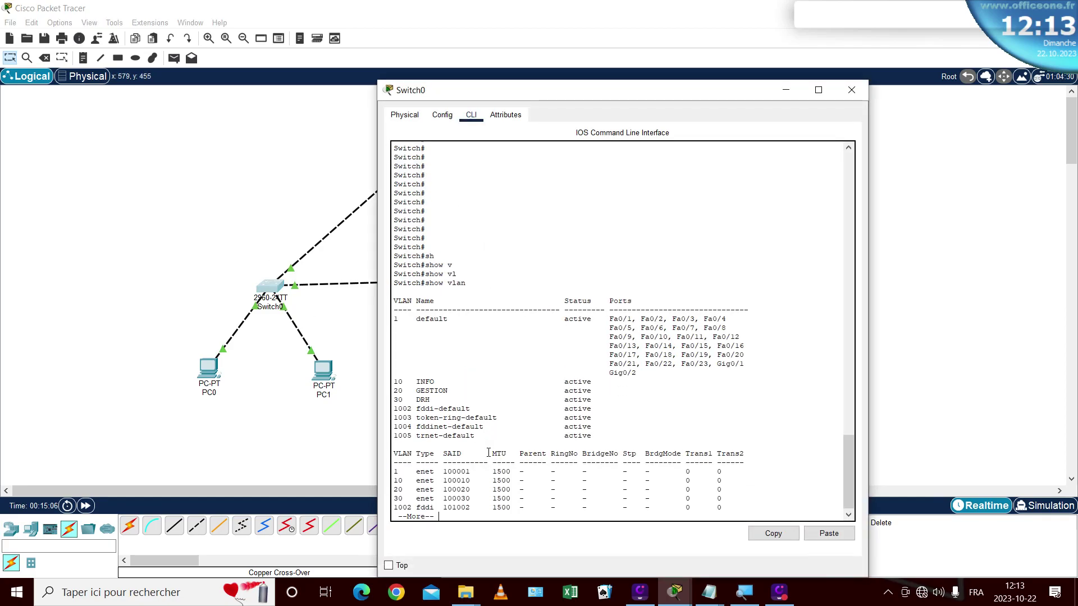
key("Return")
key("Return")
key("Return")
key("Return")
key("Return")
key("Return")
key("Return")
key("Return")
key("Return")
key("Return")
key("Return")
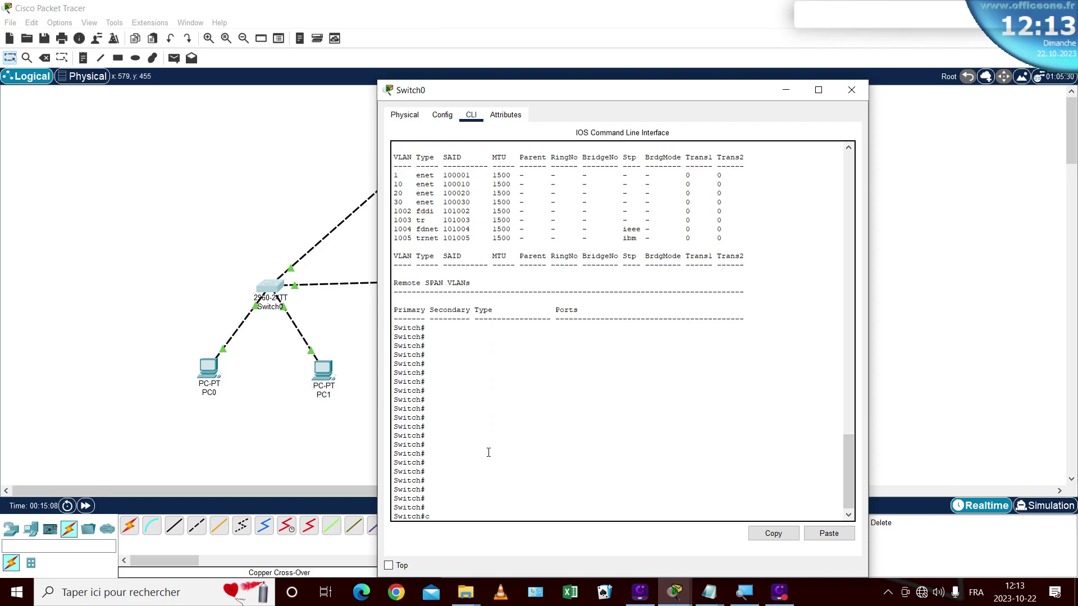
type("conf t")
key("Return")
key("Return")
key("Return")
key("Return")
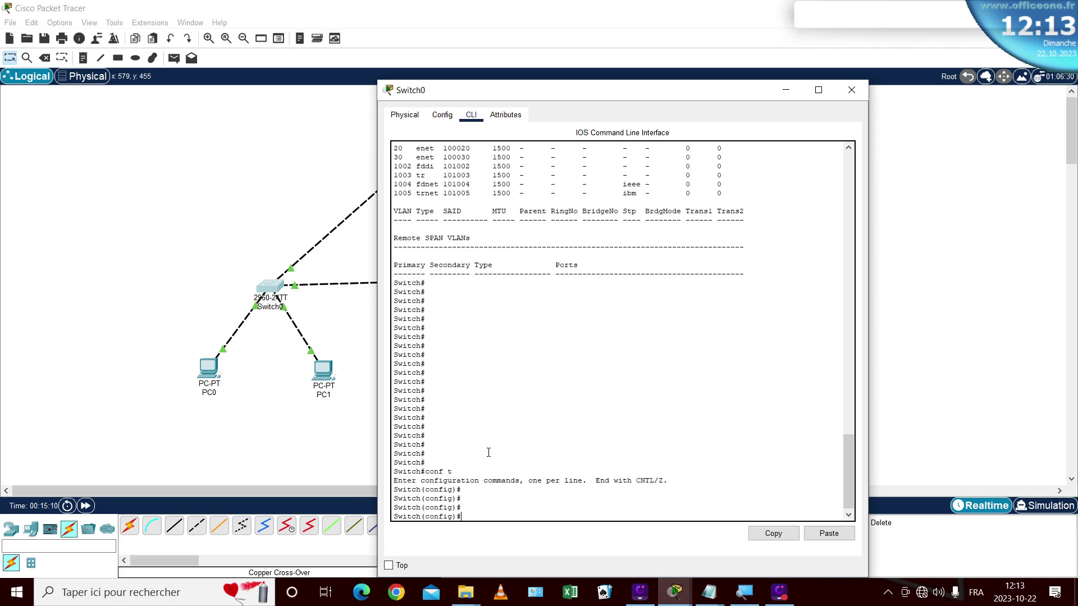
Step: Enter configuration of the interface range fastEthernet 0/1-20 on Switch0
type("inter")
key("Tab")
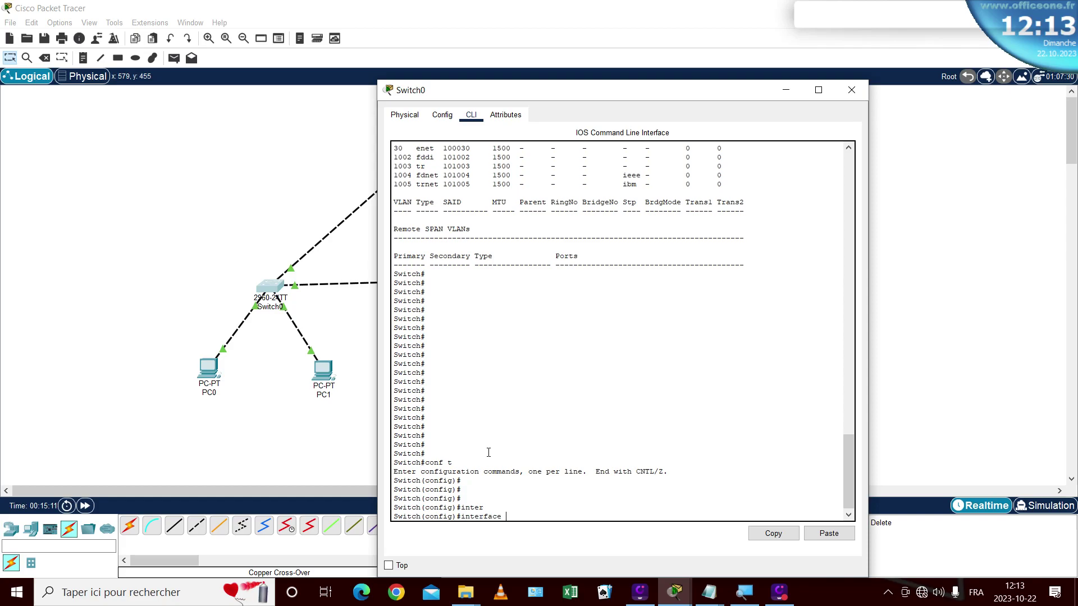
type("r")
key("Tab")
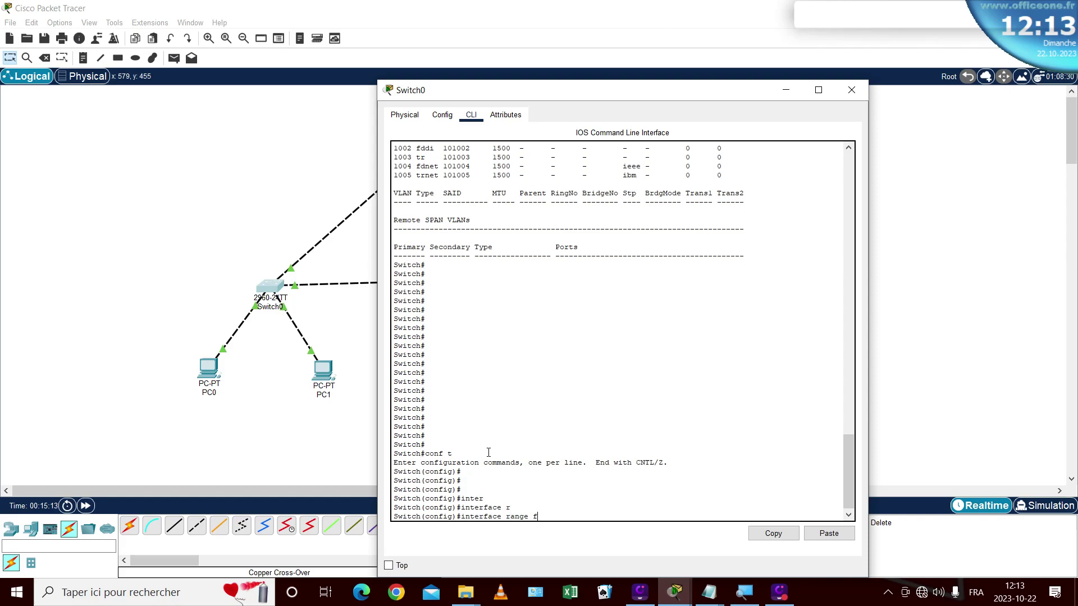
type("f")
key("Tab")
type("0/24")
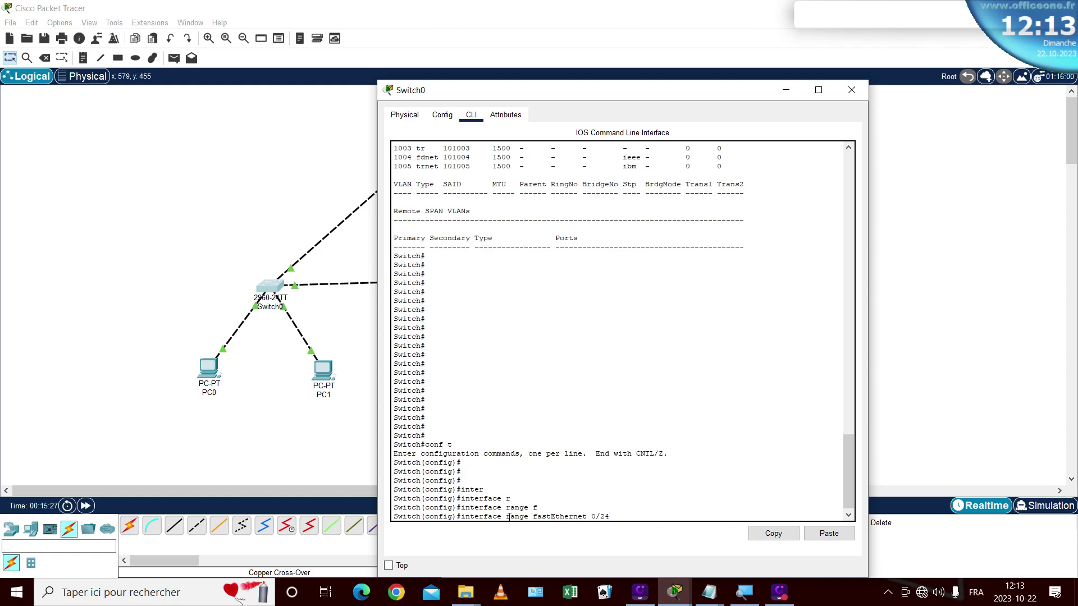
left_click_drag(507, 516, 526, 514)
left_click_drag(527, 513, 529, 512)
left_click(618, 517)
key("BackSpace")
key("BackSpace")
type("1-20")
key("Return")
key("Return")
key("Return")
key("Return")
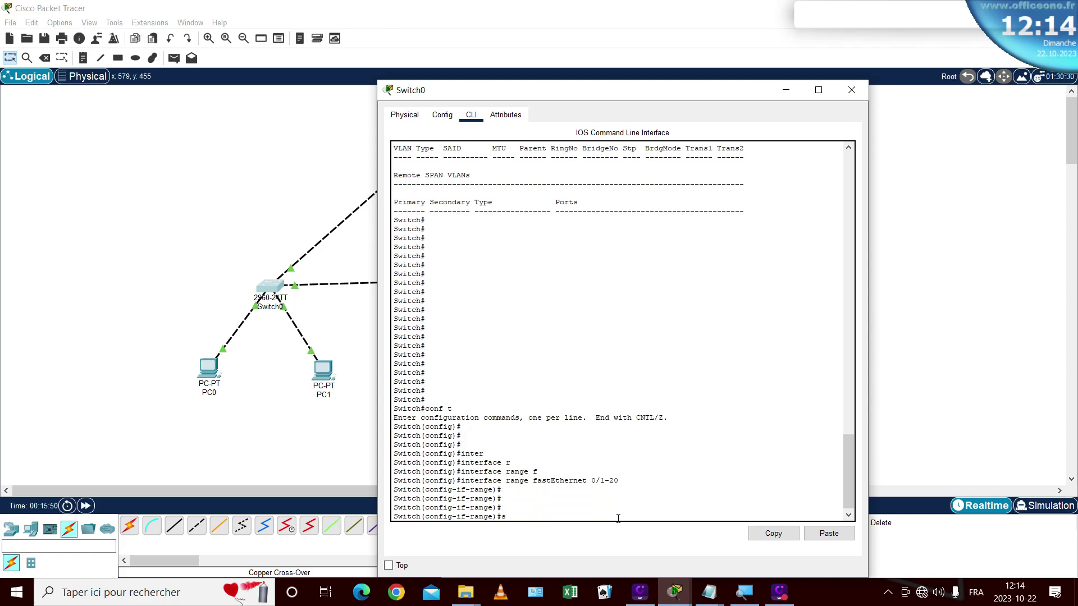
Step: Set Switch0's selected port range to access mode with switchport mode access, and close the device window
type("swi")
key("Tab")
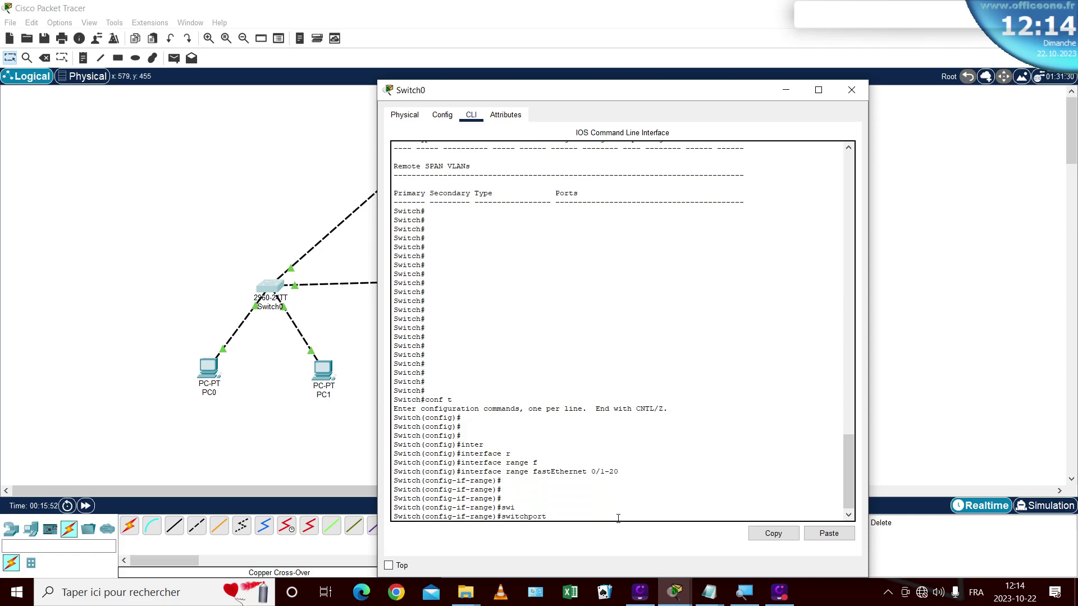
key("Tab")
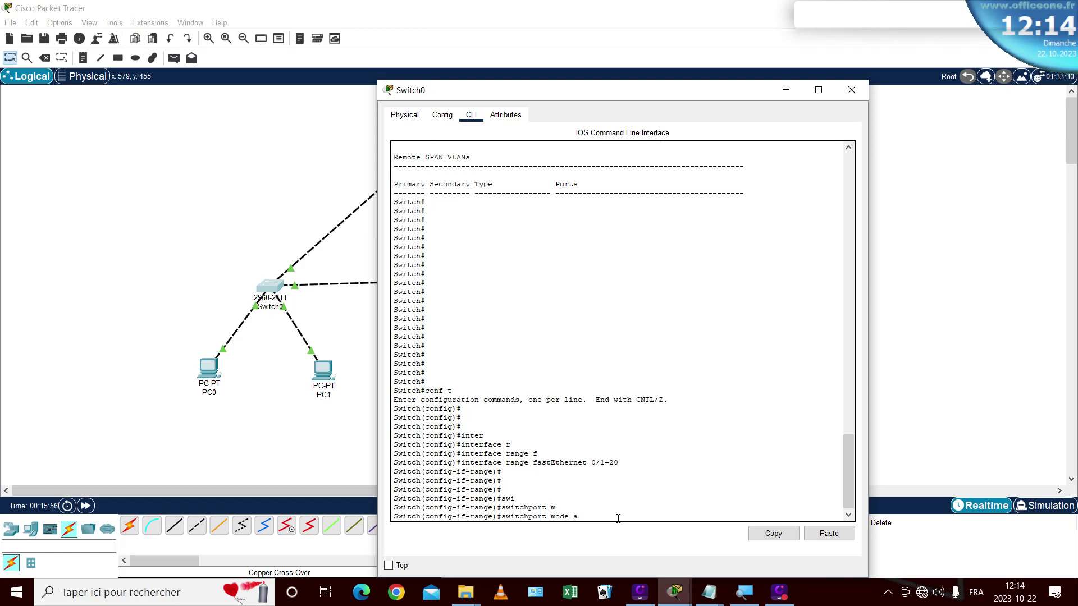
type("a")
key("Tab")
key("Return")
key("Return")
key("Return")
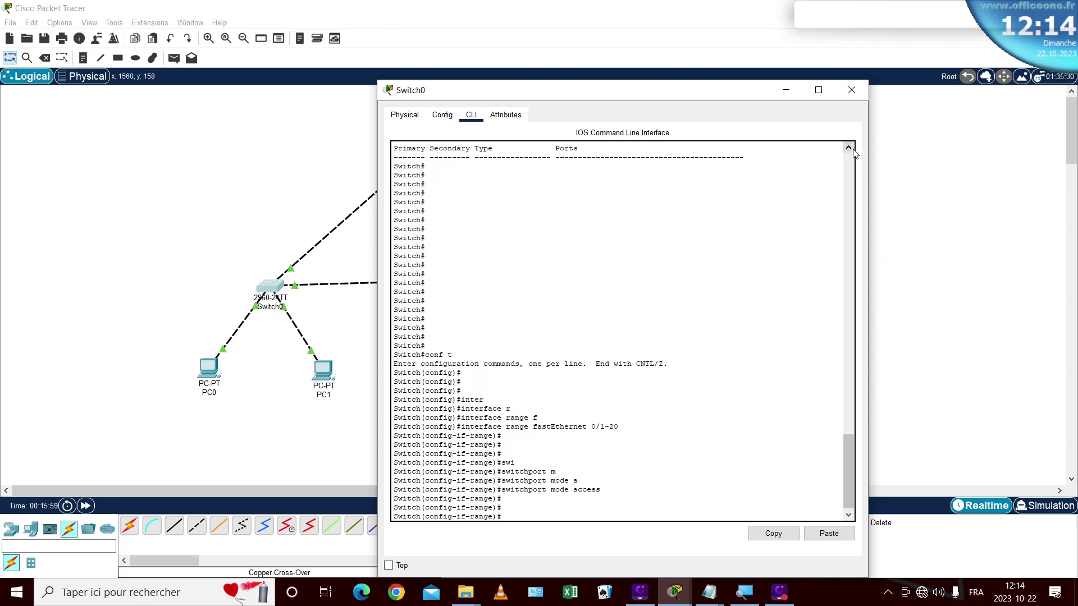
left_click(853, 93)
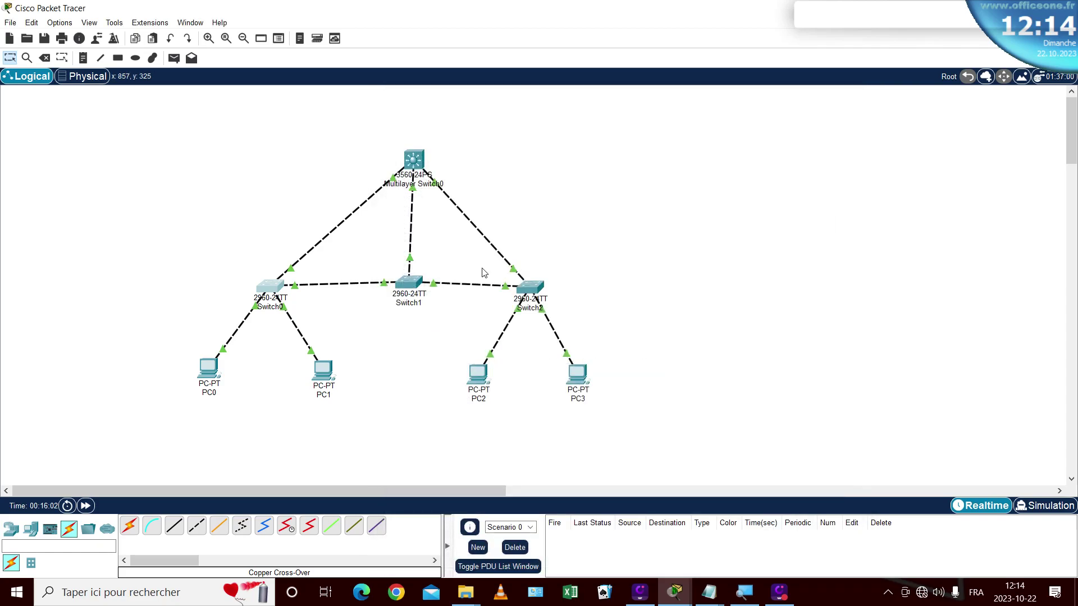
Step: Open Switch1's command line, page through the rest of the show vlan output, and enter global configuration mode with conf t
left_click(410, 283)
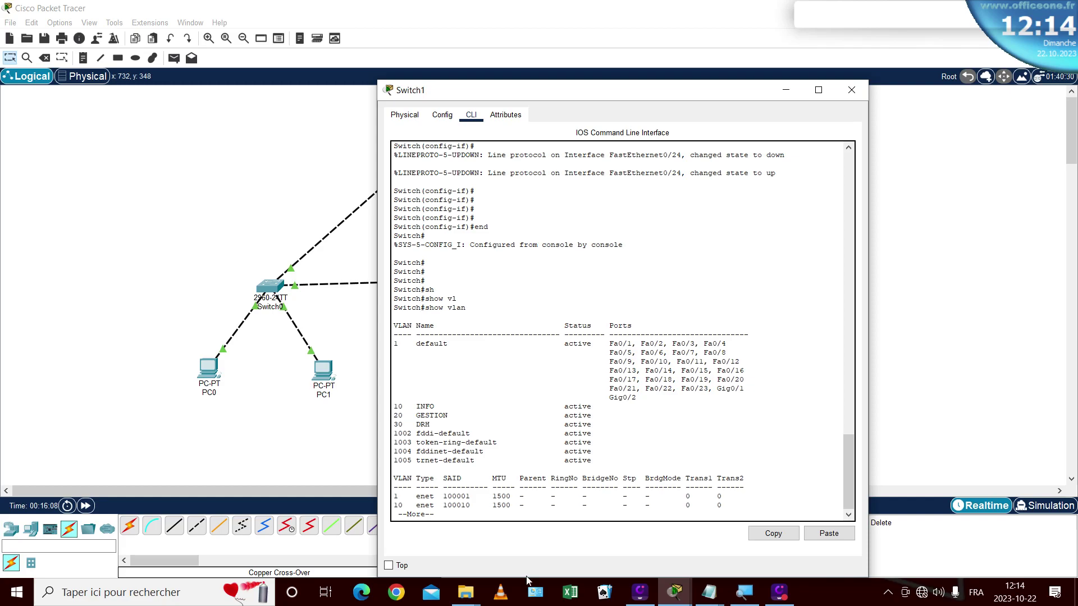
key("Return")
key("Return")
key("Return")
key("Return")
key("Return")
key("Return")
key("Return")
key("Return")
key("Return")
key("Return")
key("Return")
key("Return")
key("Return")
key("Return")
key("Return")
key("Return")
key("Return")
key("Return")
key("Return")
key("Return")
key("Return")
key("Return")
key("Return")
key("Return")
key("Return")
key("Return")
key("Return")
key("Return")
key("Return")
key("Return")
key("Return")
key("Return")
key("Return")
key("Return")
key("Return")
type("conf")
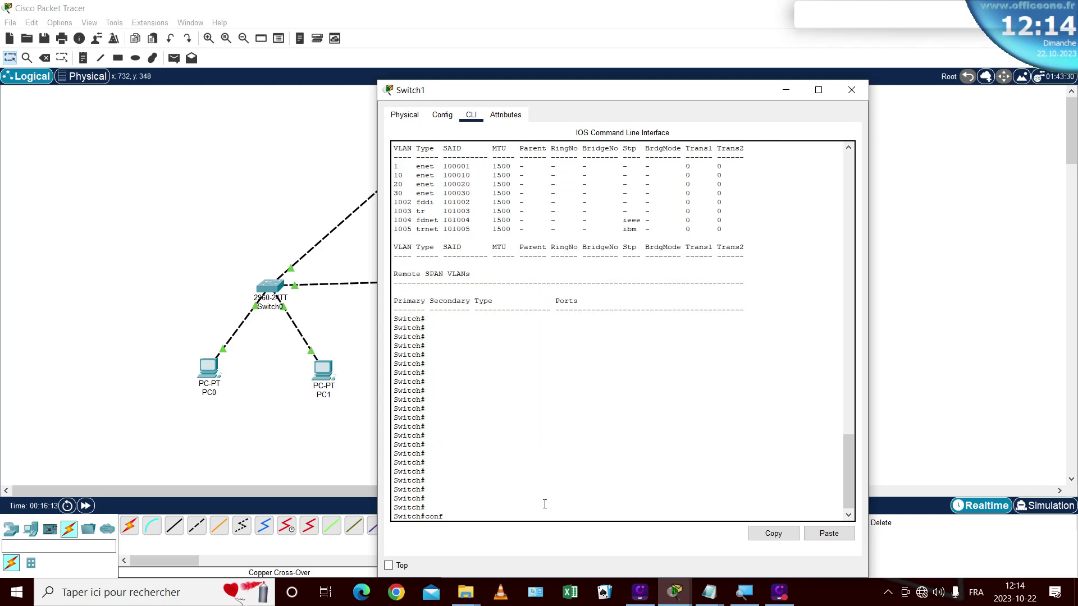
type(" t")
key("Return")
key("Return")
key("Return")
key("Return")
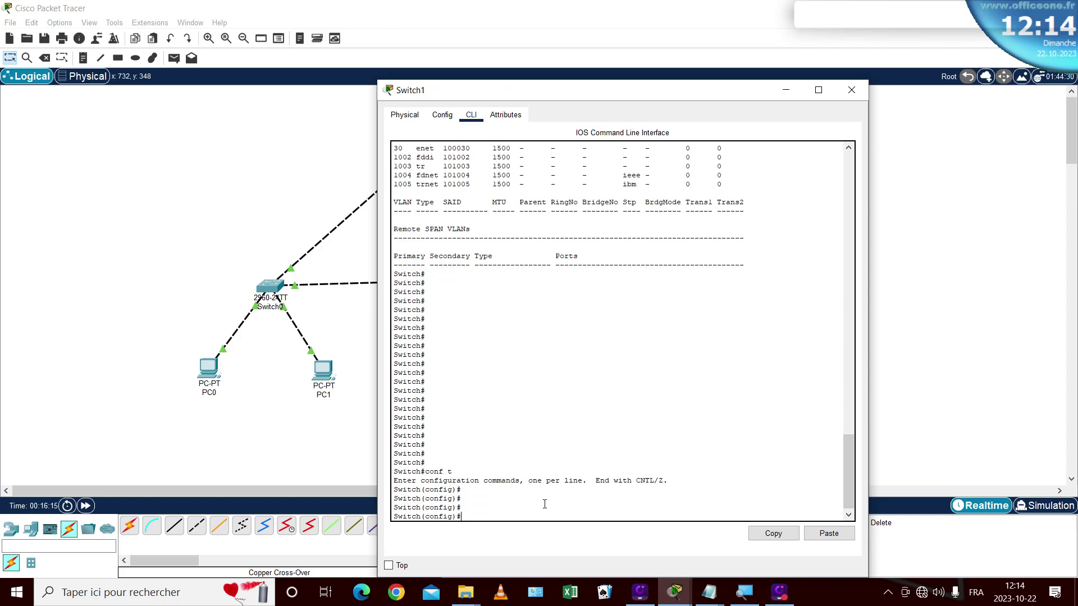
Step: Enter configuration of the interface range f0/1-20 on Switch1
type("int")
key("Tab")
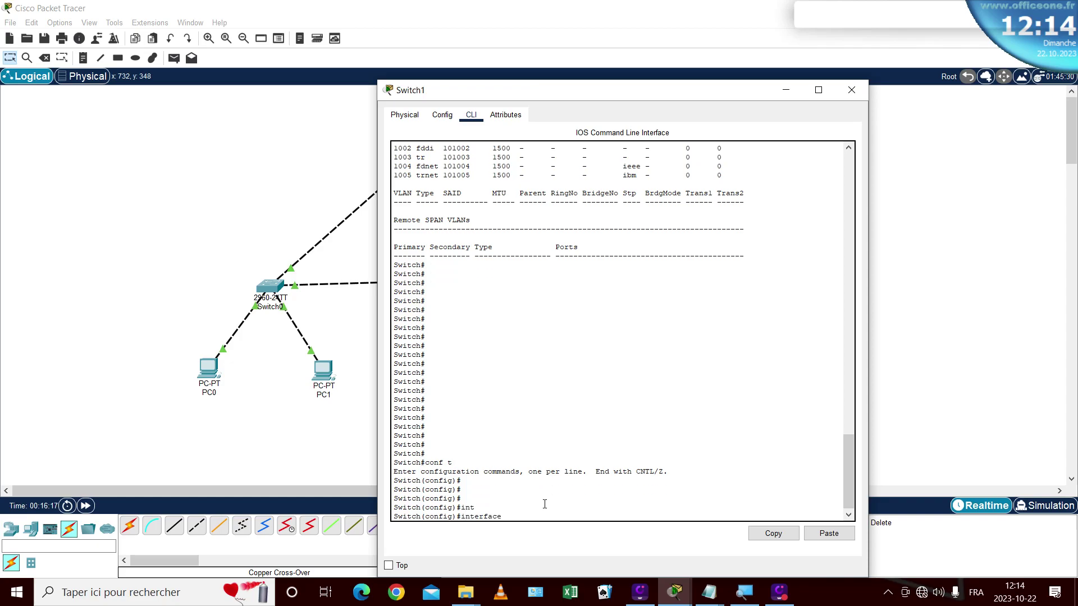
type("r")
key("Tab")
type("f0")
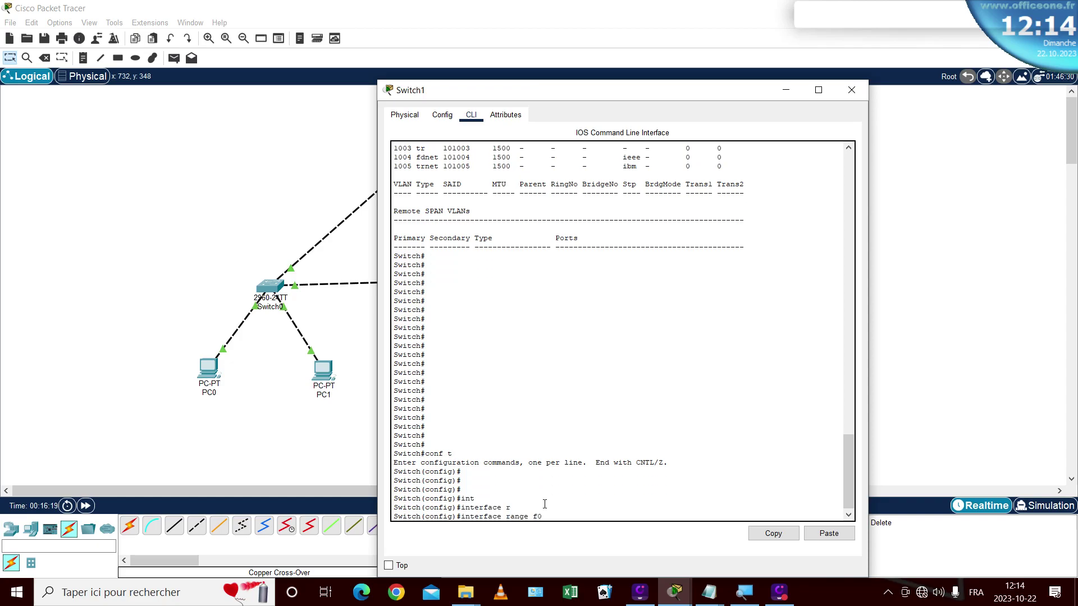
type("/1-20")
key("Return")
key("Return")
key("Return")
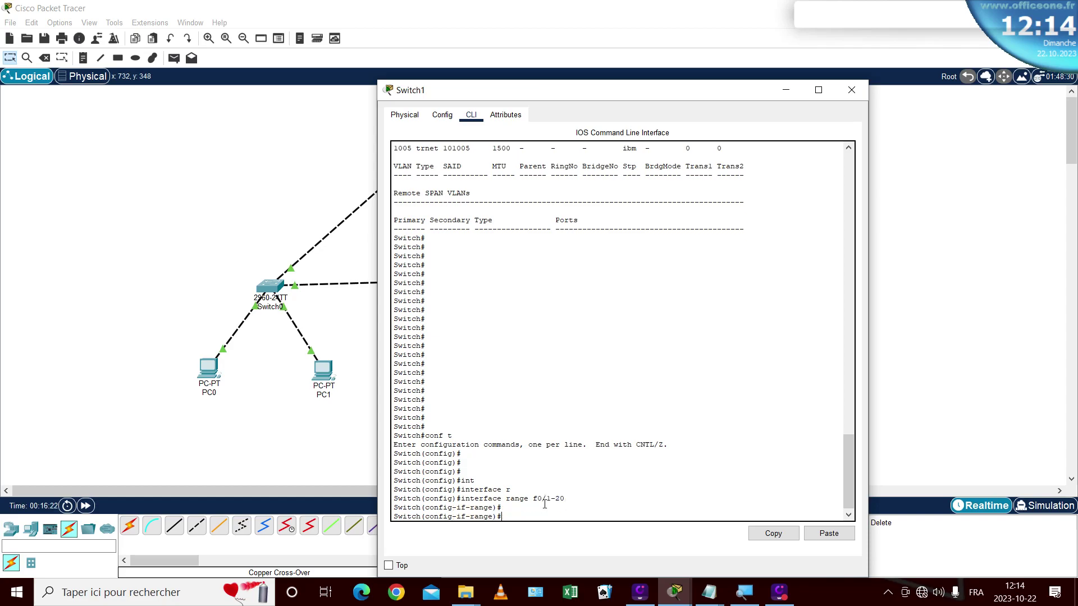
Step: Set Switch1's selected port range to access mode with switchport mode access, and close the device window
type("sh")
key("BackSpace")
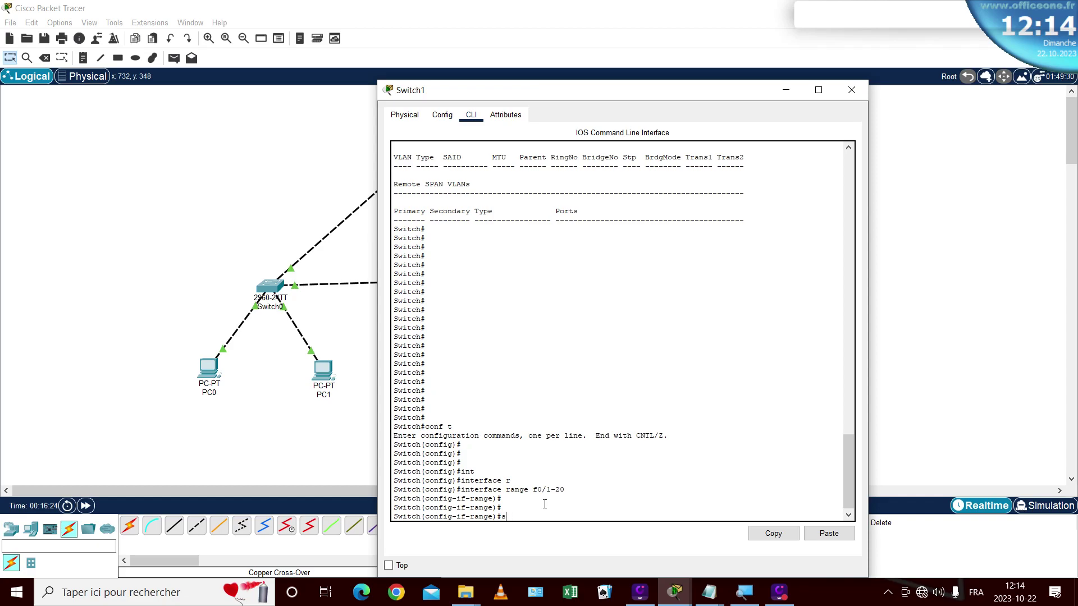
type("witchport")
key("Tab")
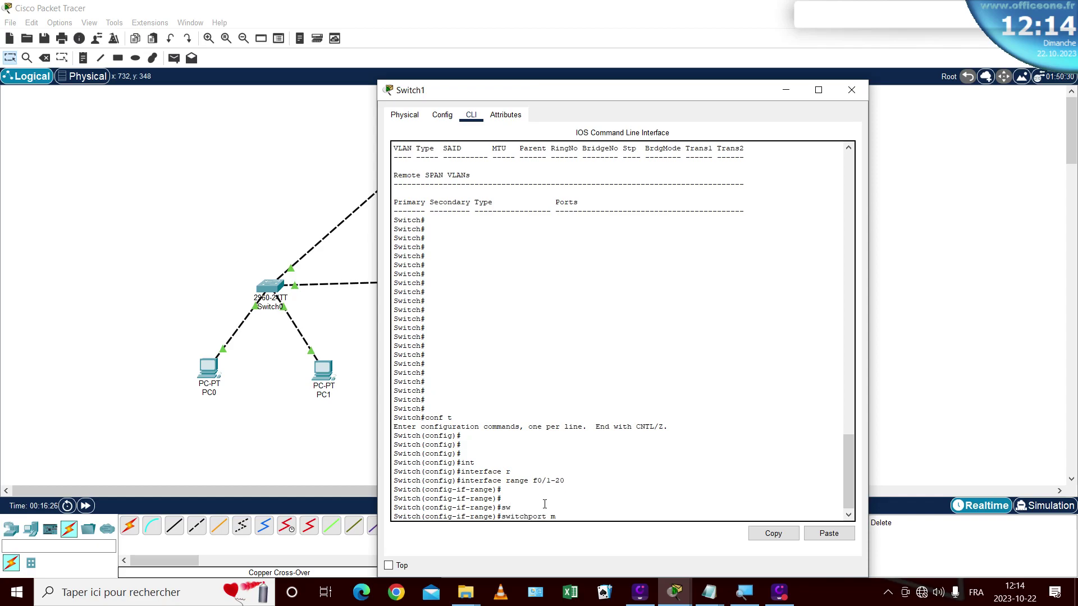
type("m")
key("Tab")
type("a")
key("Tab")
key("Return")
key("Return")
key("Return")
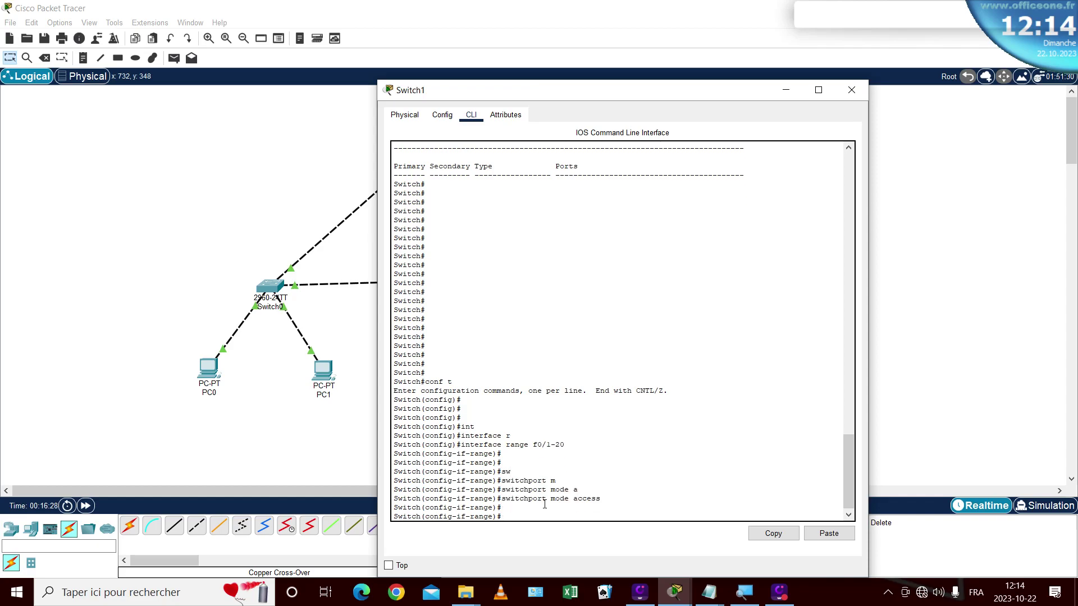
left_click(851, 90)
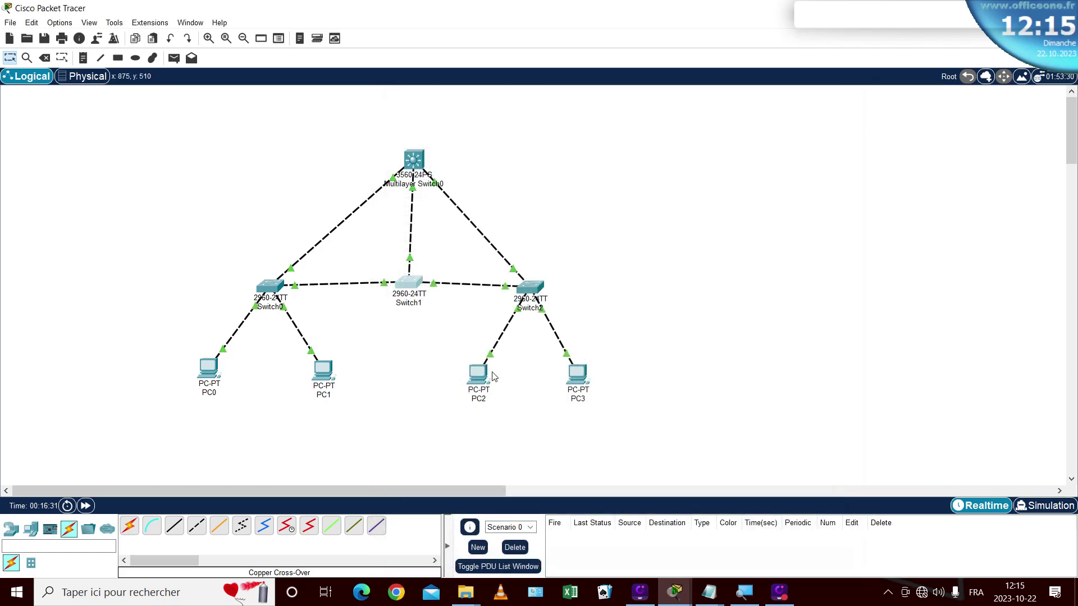
Step: Open Switch2's command line, page through the rest of the show vlan output, and enter global configuration mode with conf t
left_click(530, 288)
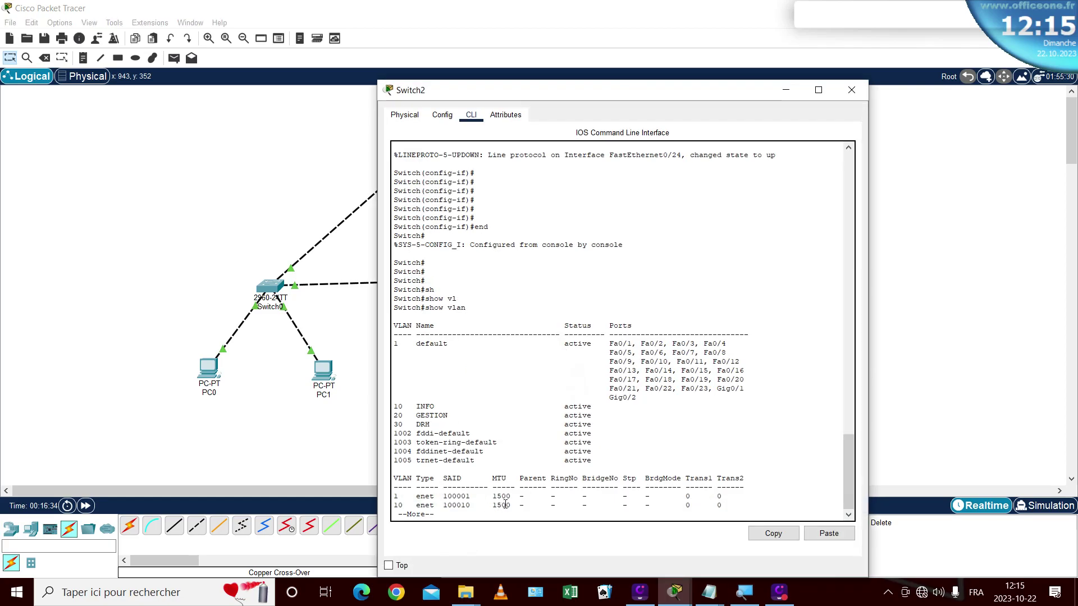
key("Return")
key("Return")
key("Return")
key("Return")
key("Return")
key("Return")
key("Return")
key("Return")
key("Return")
key("Return")
key("Return")
key("Return")
key("Return")
key("Return")
key("Return")
key("Return")
key("Return")
key("Return")
key("Return")
key("Return")
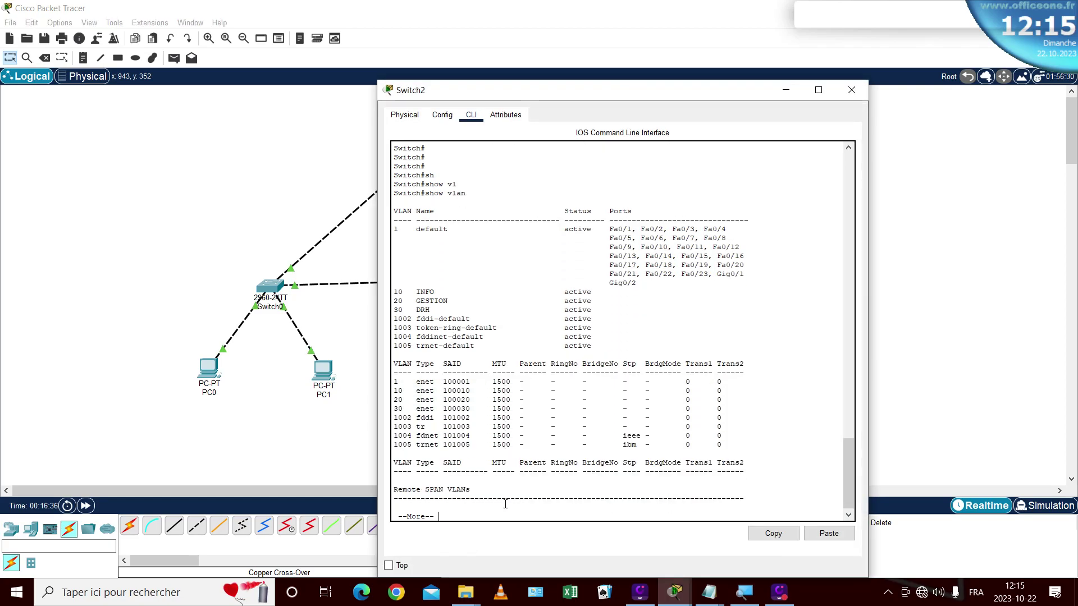
key("Return")
key("Return")
key("Return")
key("Return")
key("Return")
key("Return")
key("Return")
key("Return")
key("Return")
key("Return")
key("Return")
key("Return")
key("Return")
key("Return")
key("Return")
key("Return")
key("Return")
type("swi")
key("Tab")
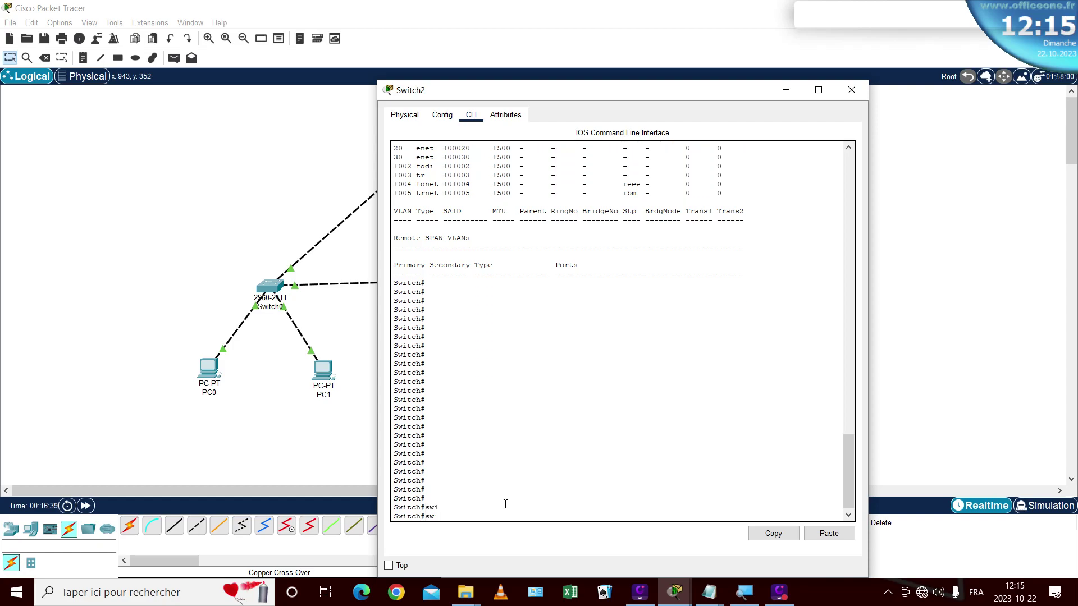
type("conf t")
key("Return")
key("Return")
key("Return")
Step: Enter configuration of the interface range fastEthernet 0/1-20 on Switch2
type("inte")
key("Tab")
type("r")
key("Tab")
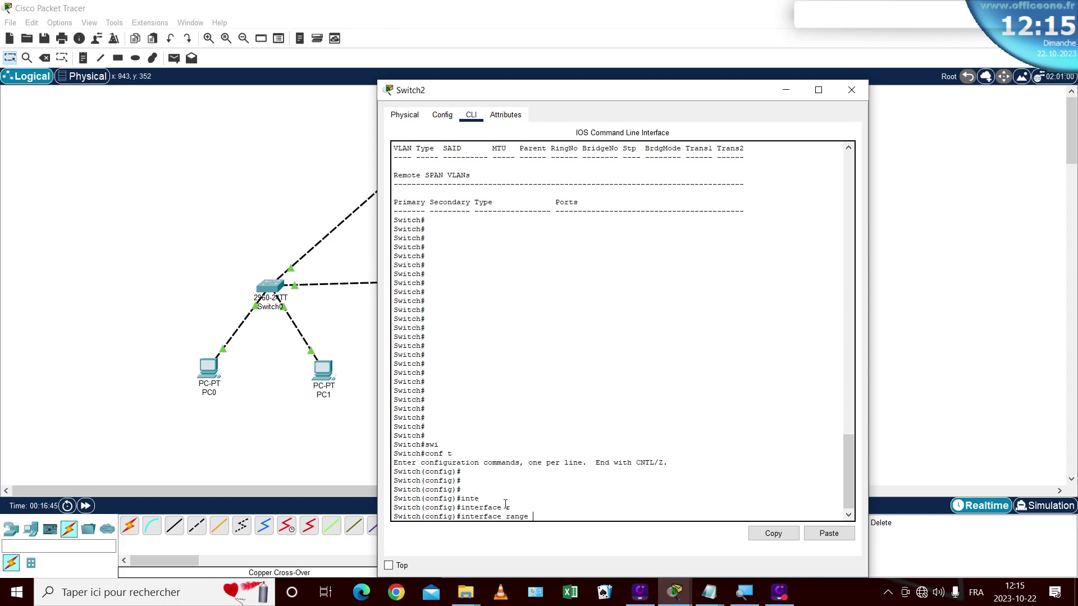
type("f")
key("Tab")
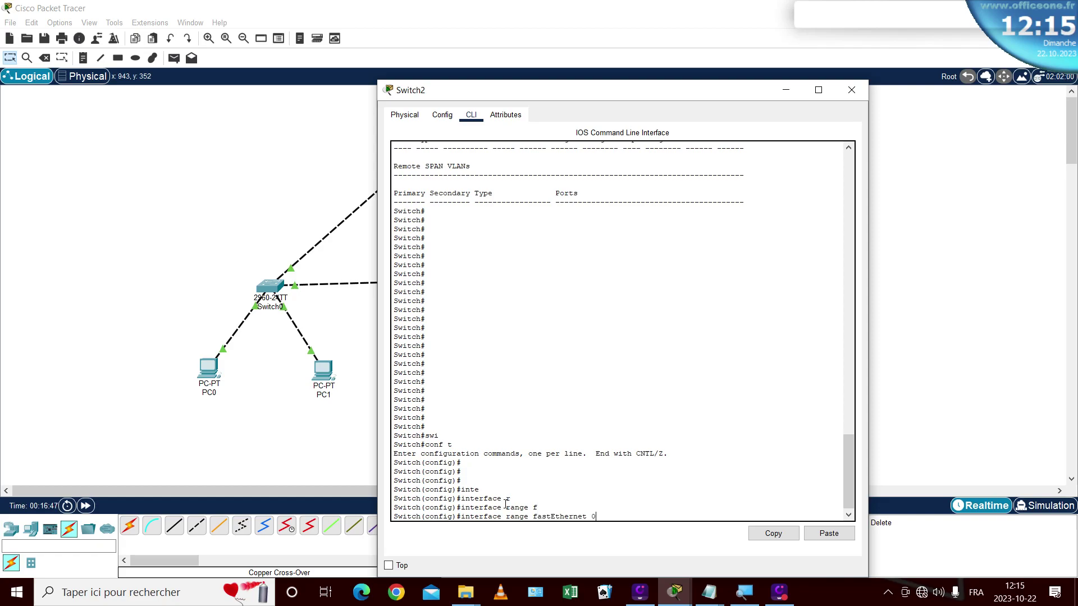
type("0/1-20")
key("Return")
key("Return")
key("Return")
key("Return")
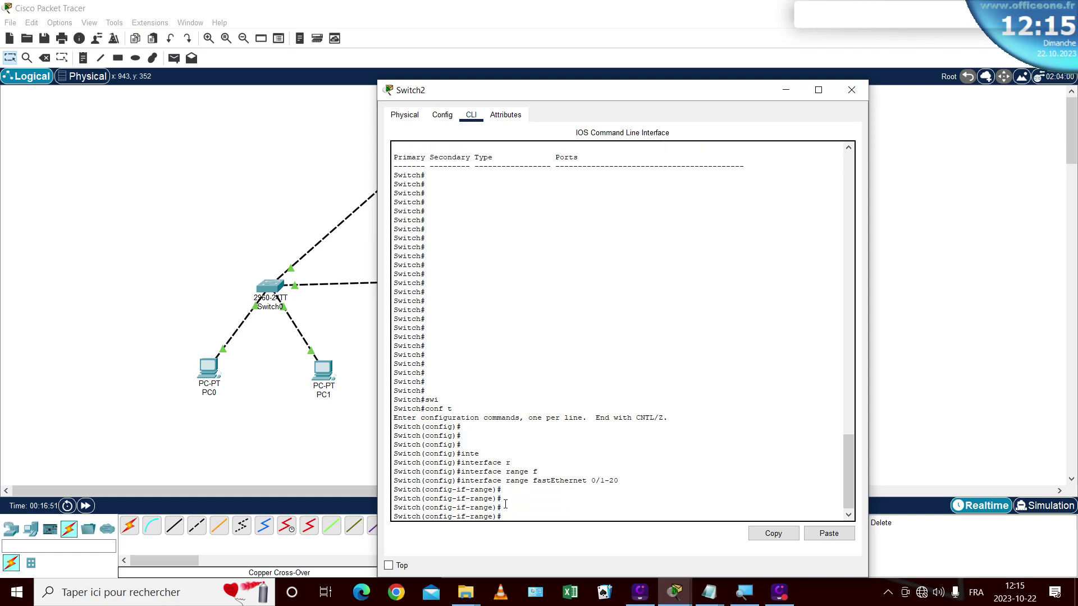
Step: Set Switch2's selected port range to access mode with switchport mode access, and close the device window
type("sw")
key("Tab")
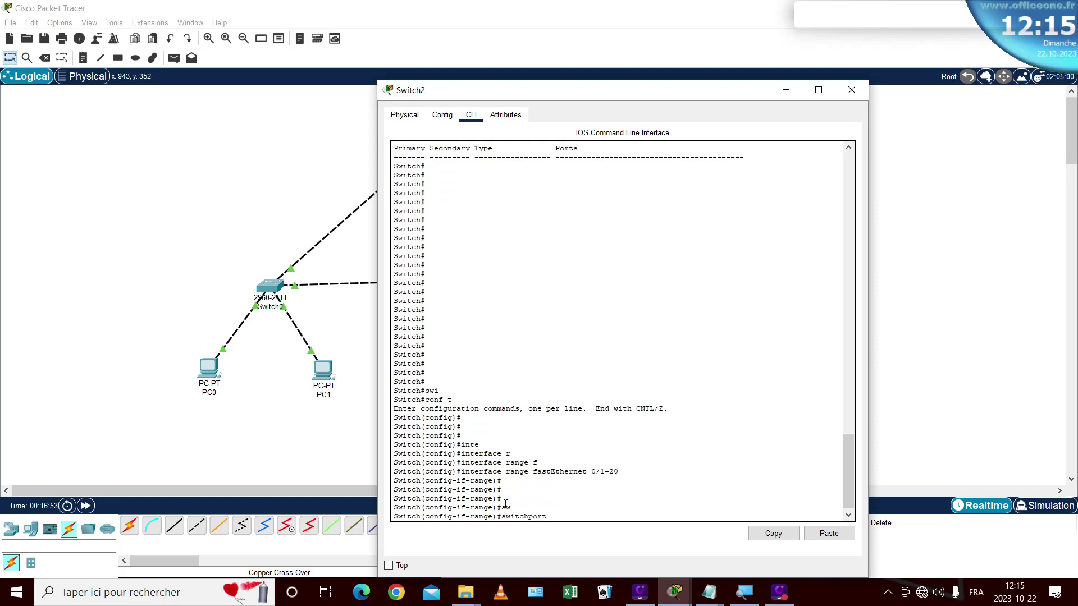
type("m")
key("Tab")
type("a")
key("Tab")
key("Return")
key("Return")
key("Return")
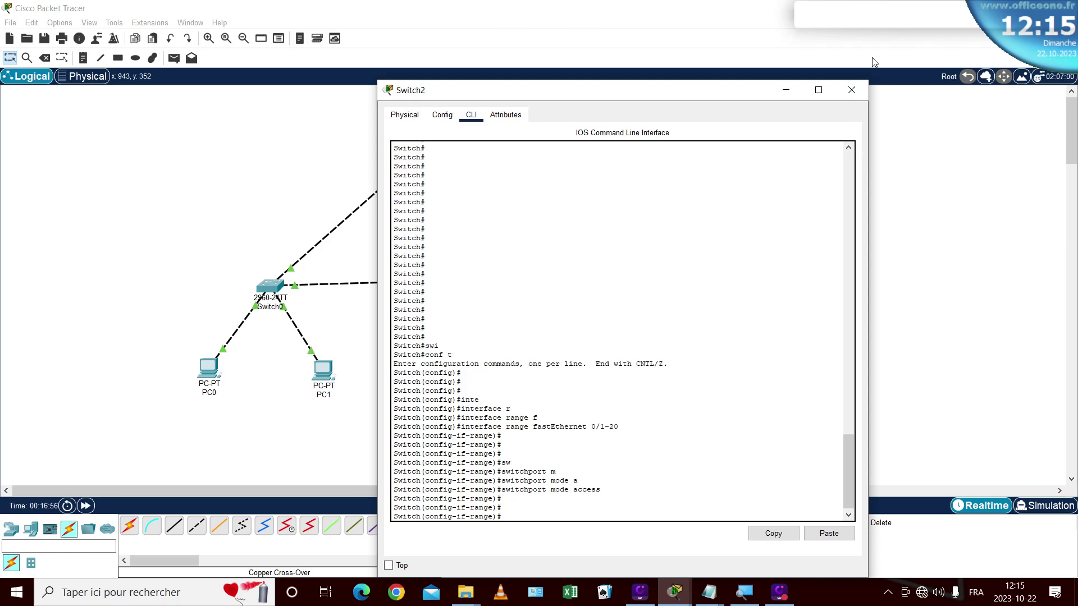
left_click(852, 90)
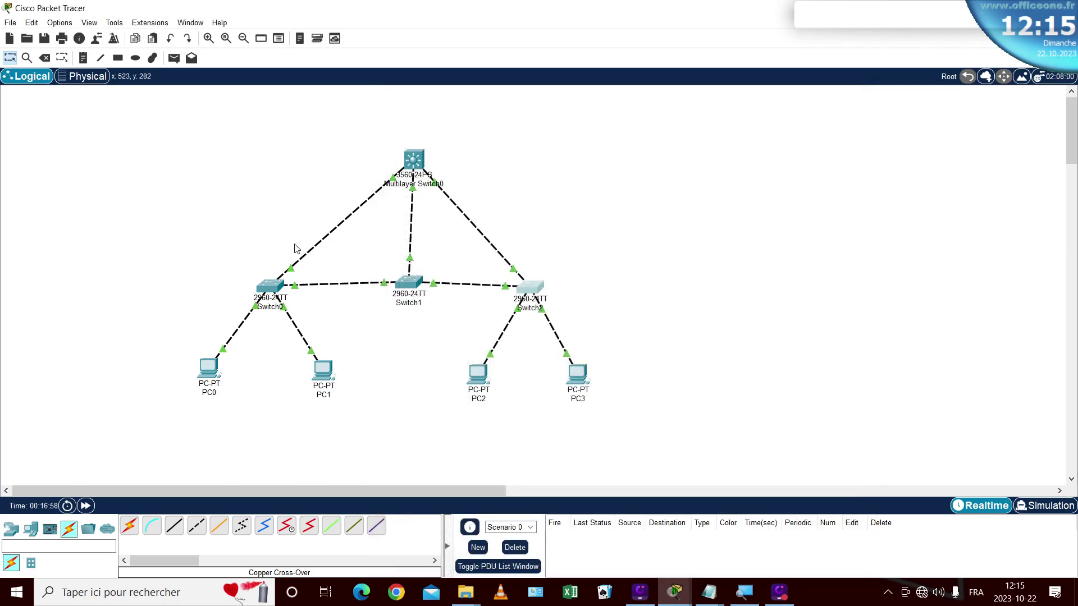
left_click_drag(245, 248, 563, 314)
left_click(582, 313)
left_click_drag(387, 141, 447, 196)
left_click_drag(241, 270, 561, 301)
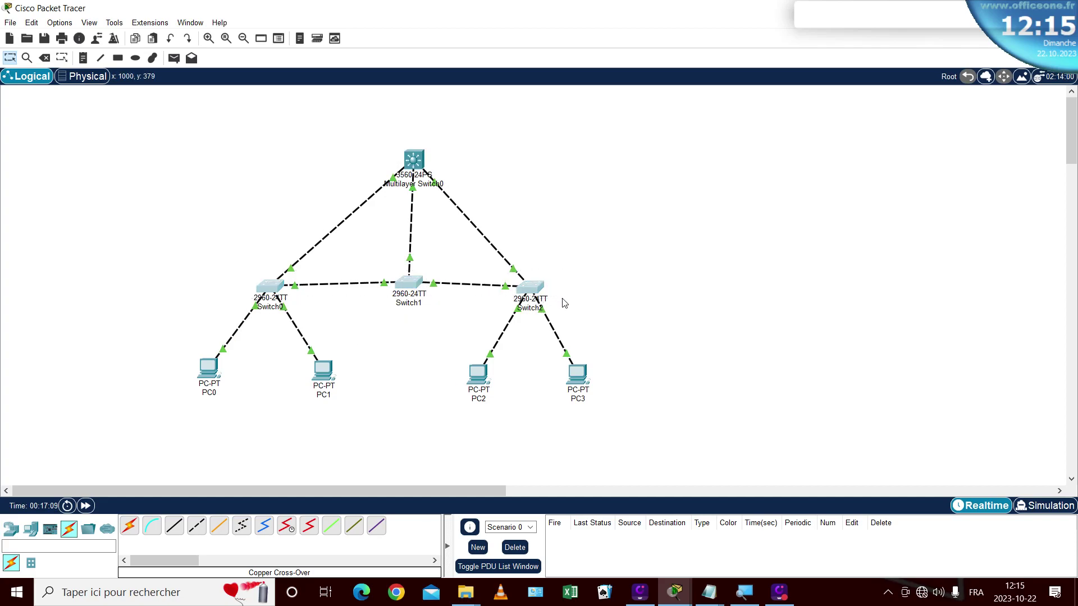
left_click(577, 303)
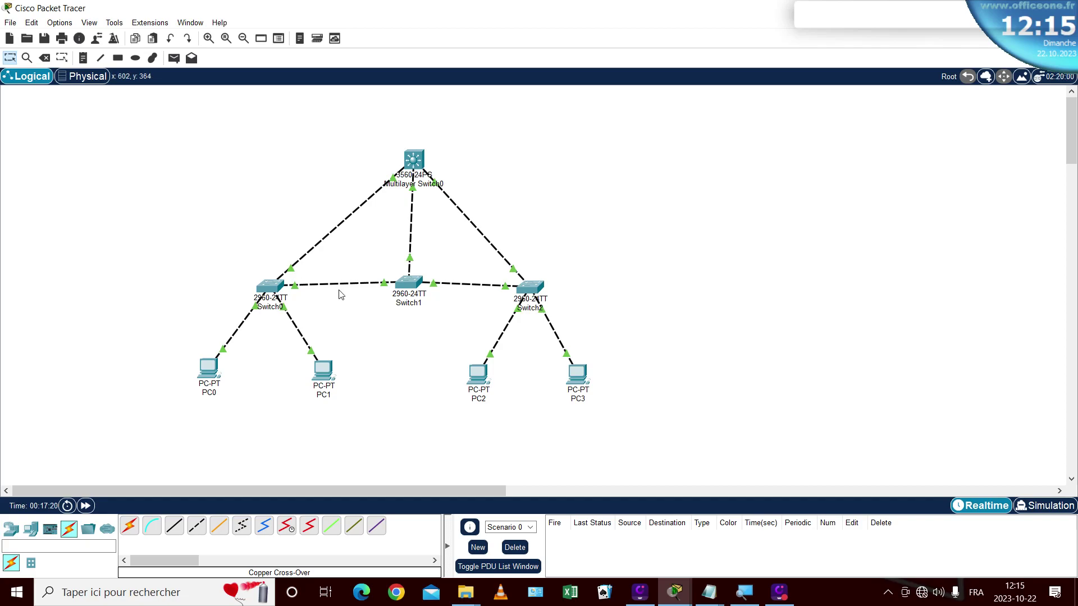
Step: Open Switch0's command line and exit the interface range configuration back to global configuration mode
mouse_move(385, 287)
left_click(274, 291)
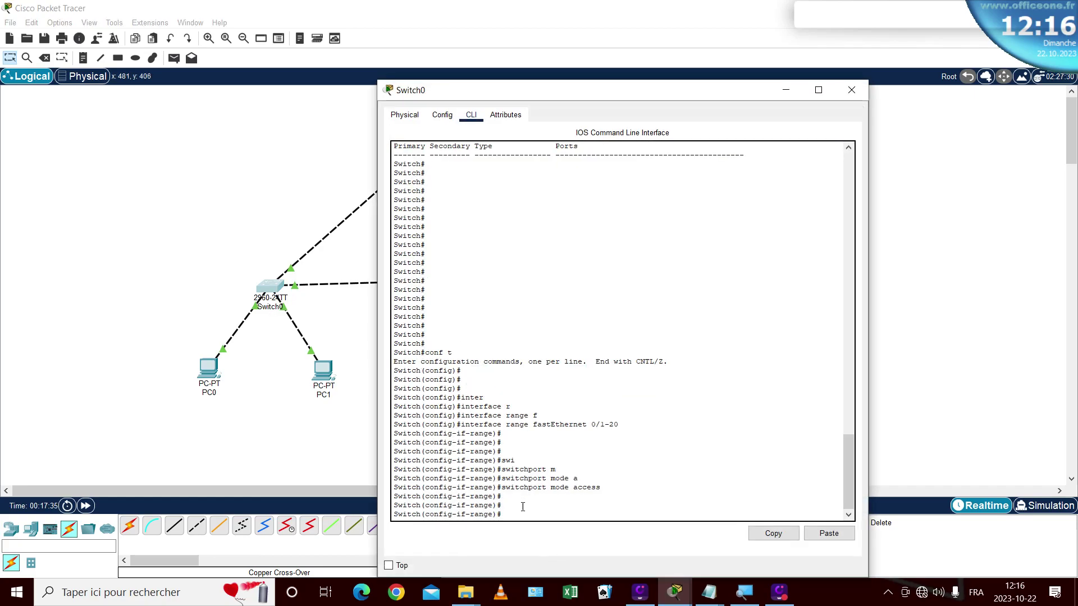
key("Return")
key("Return")
type("exit")
key("Return")
key("Return")
key("Return")
key("Return")
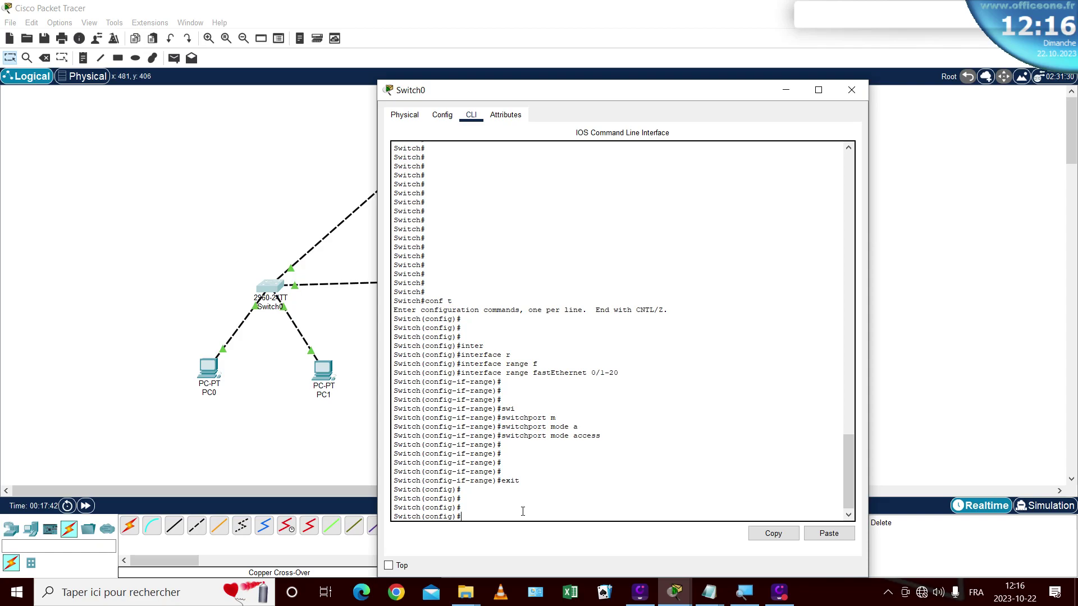
Step: Enter configuration of the interface range fastEthernet 0/1-7 on Switch0
type("int")
key("Tab")
type("r")
key("Tab")
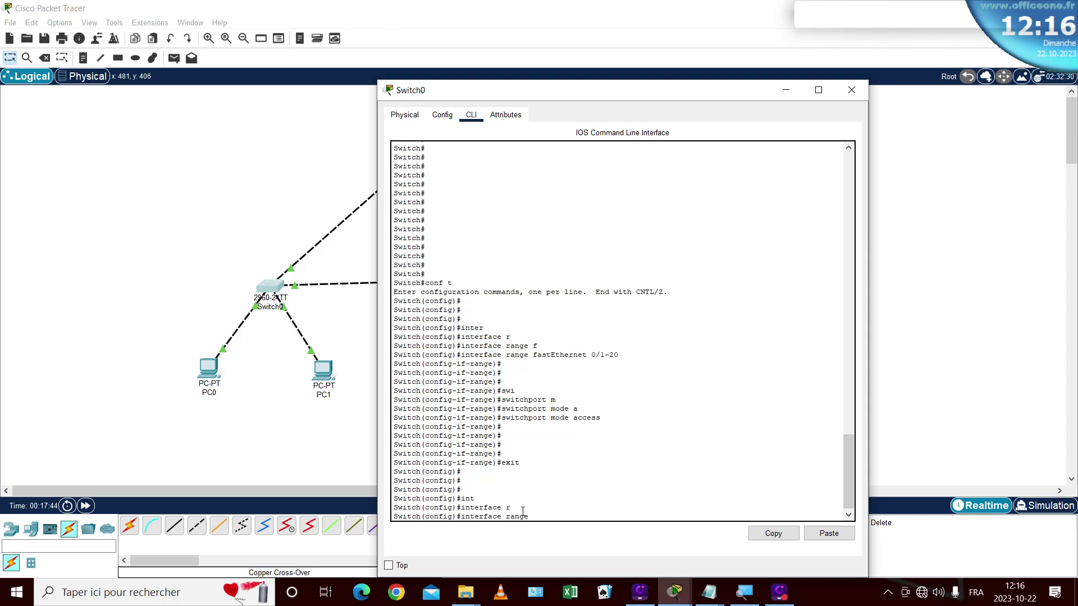
type("f")
key("Tab")
type("0/1-7")
key("Return")
key("Return")
key("Return")
Step: Assign Switch0's ports 0/1-7 to VLAN 10 with switchport access vlan 10, and exit to global configuration mode
type("sw")
key("Tab")
type("a")
key("Tab")
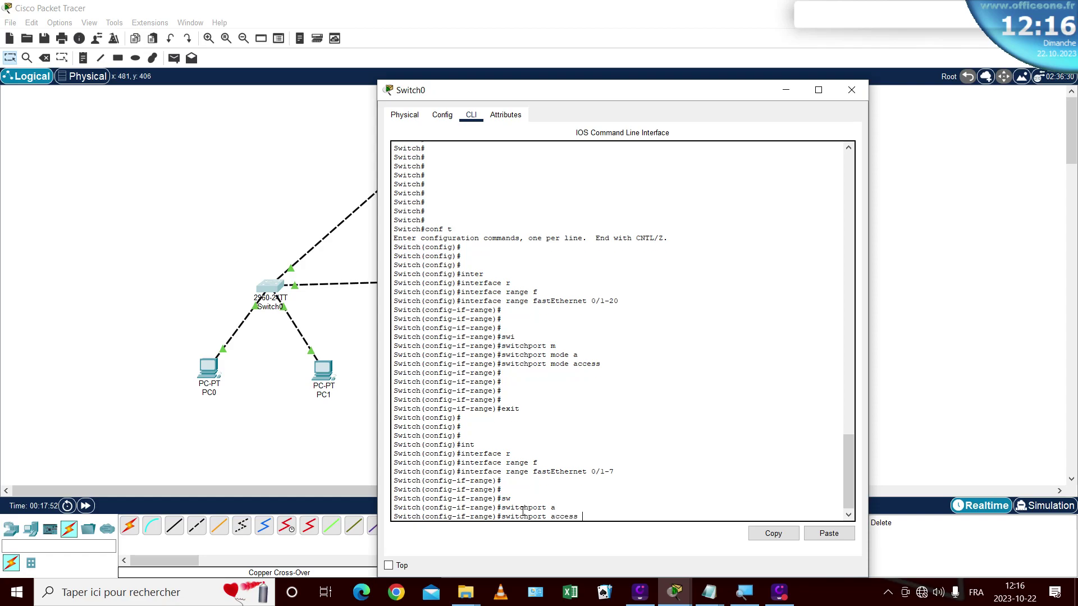
type("vl")
key("Tab")
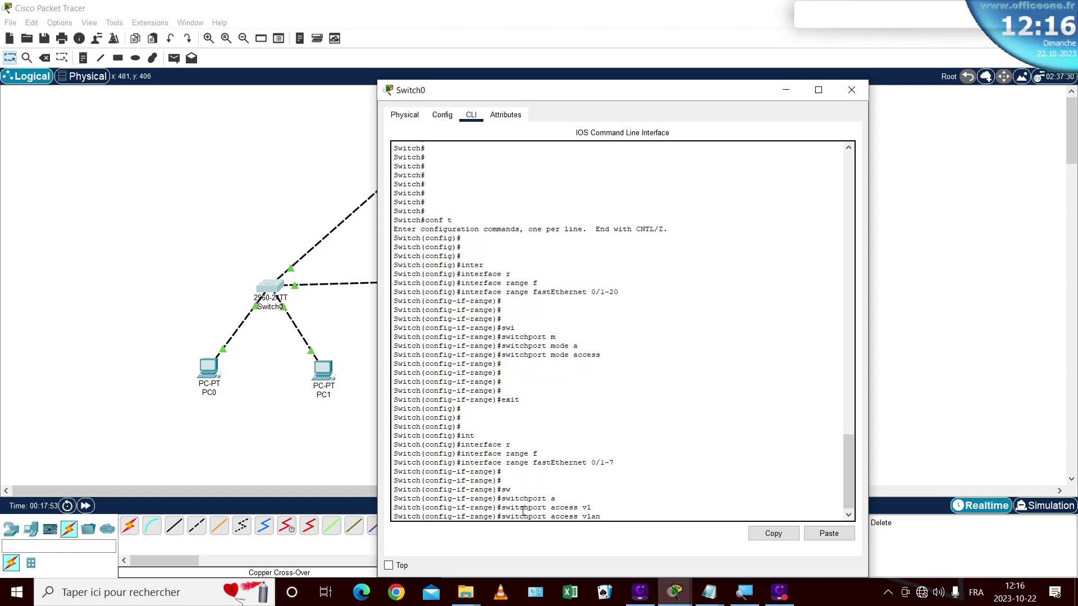
type("10")
key("Return")
key("Return")
key("Return")
key("Return")
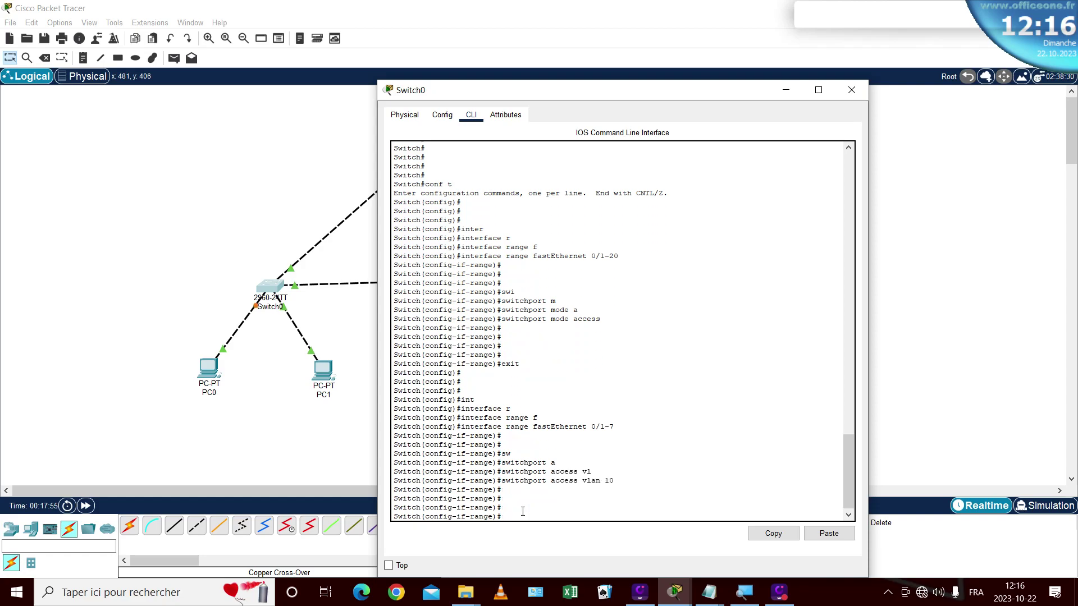
type("exit")
key("Return")
key("Return")
key("Return")
key("Return")
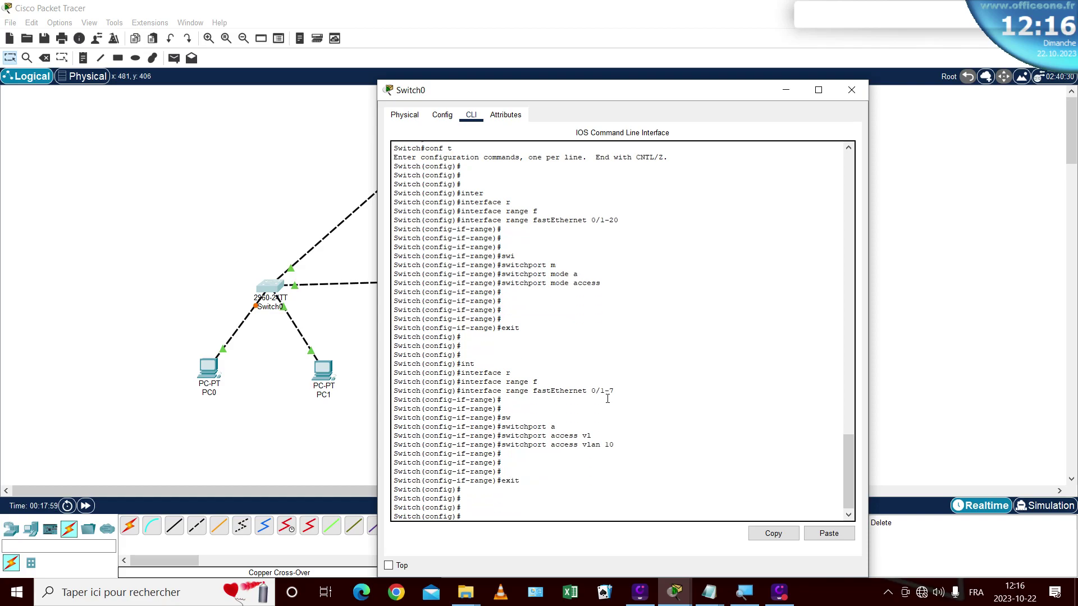
Step: Enter configuration of the interface range f0/8-14 on Switch0
type("inter")
key("Tab")
type("r")
key("Tab")
type("f0")
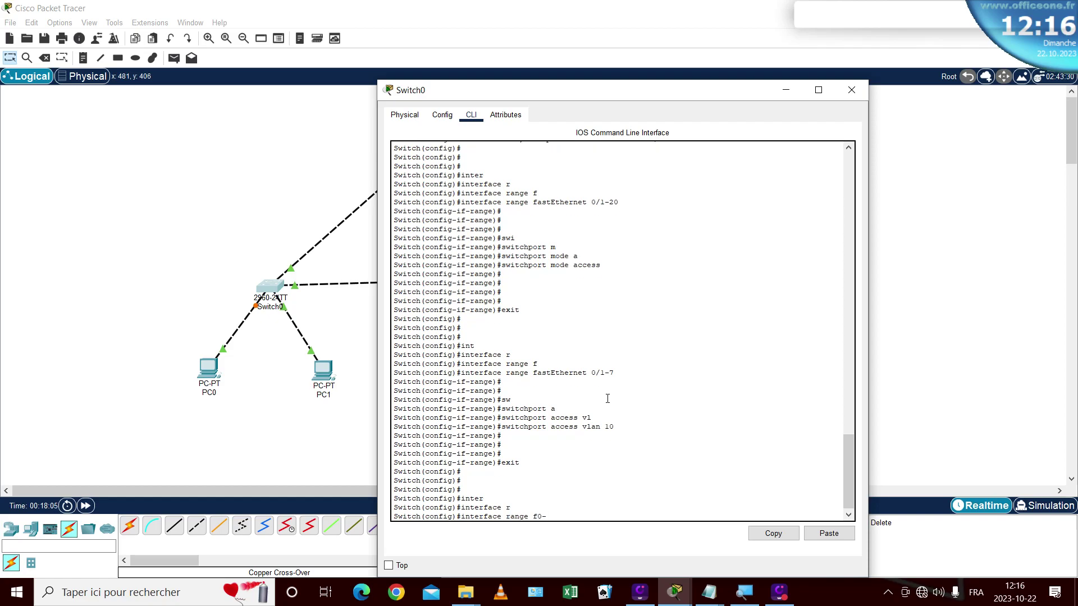
type("/7")
key("BackSpace")
type("8-14")
key("Return")
key("Return")
key("Return")
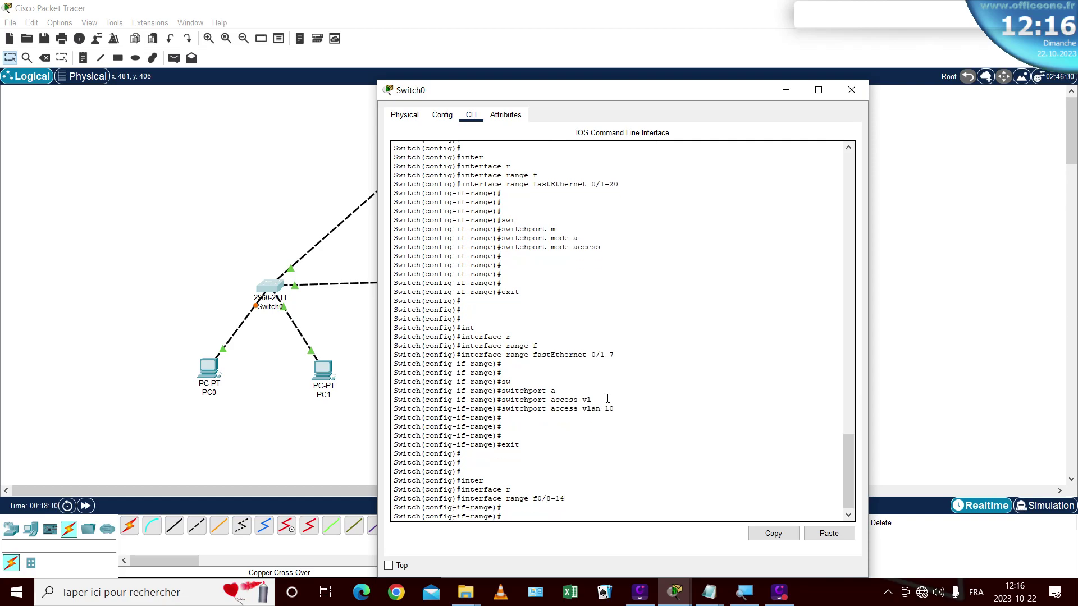
Step: Assign Switch0's ports 0/8-14 to VLAN 20 with switchport access vlan 20, and exit to global configuration mode
type("sw")
key("Tab")
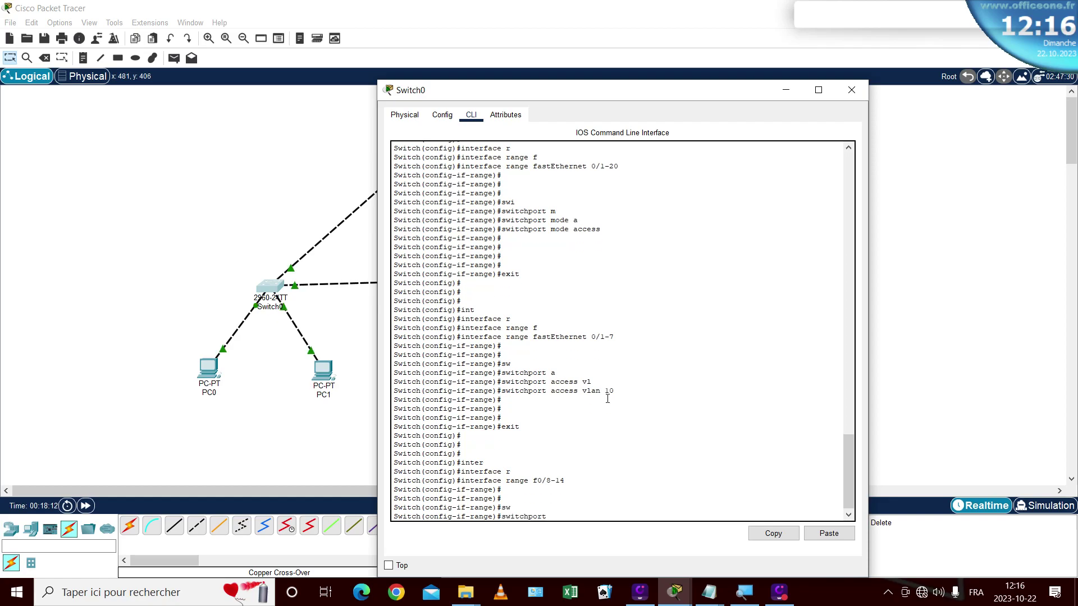
type("a")
key("Tab")
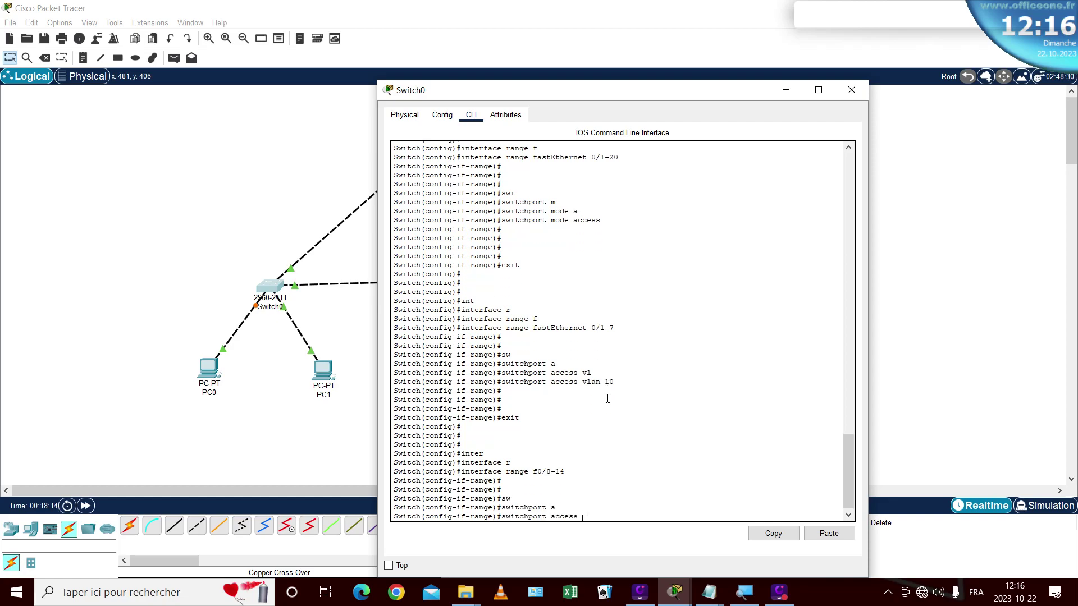
type("v")
key("Tab")
type("20")
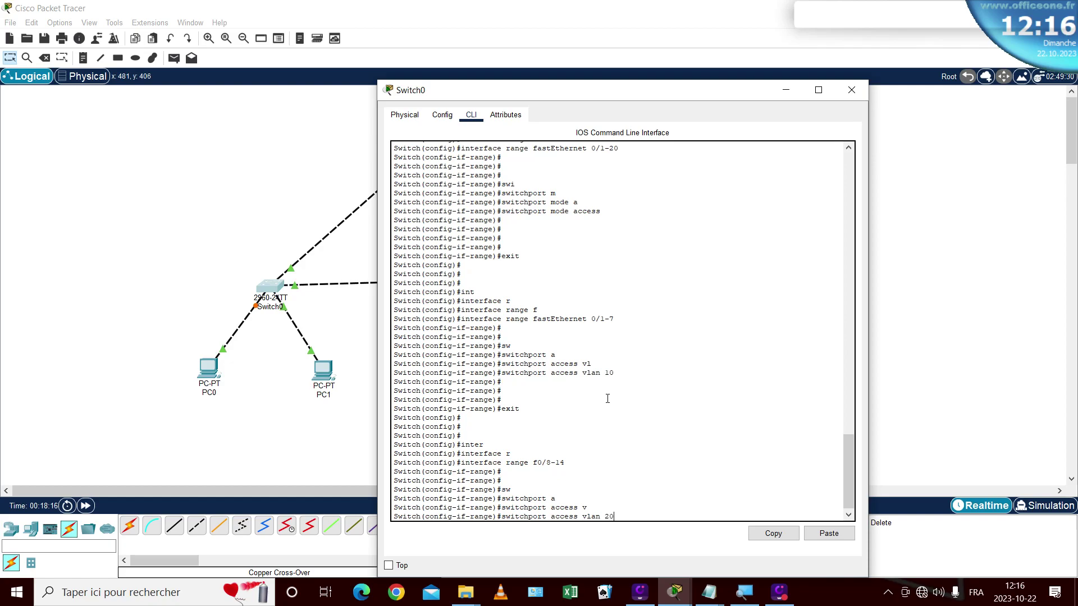
key("Return")
key("Return")
key("Return")
key("Return")
type("exit")
key("Return")
key("Return")
key("Return")
Step: Enter configuration of the interface range f0/15-20 on Switch0
type("inter")
key("Tab")
type("r")
key("Tab")
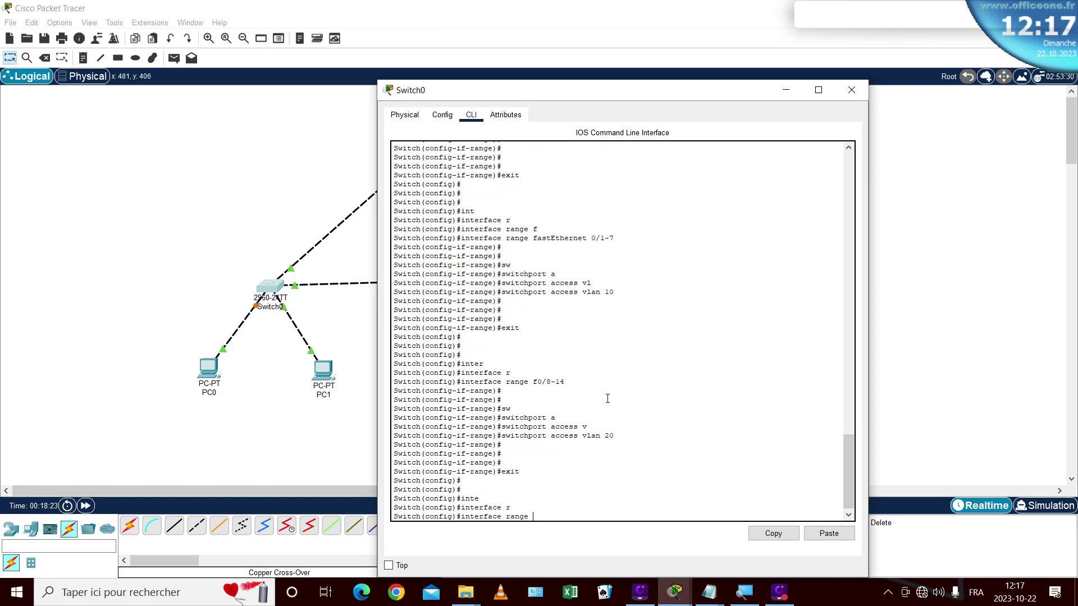
type("f0/")
type("5-20")
key("Return")
key("Return")
key("Return")
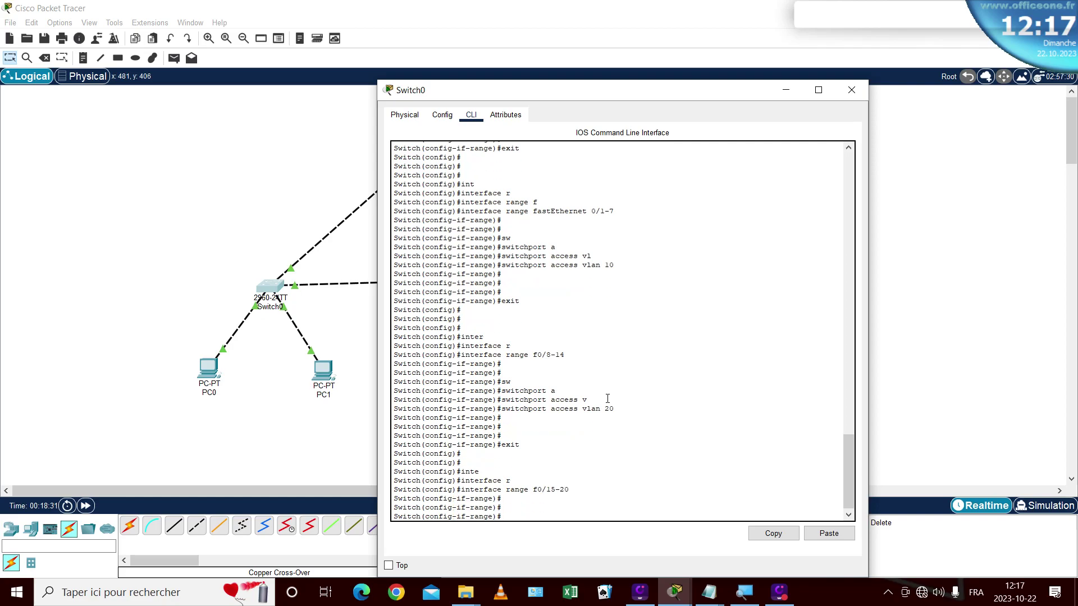
Step: Assign Switch0's ports 0/15-20 to VLAN 30 with switchport access vlan 30, and close the device window
type("w")
type("sw")
key("Tab")
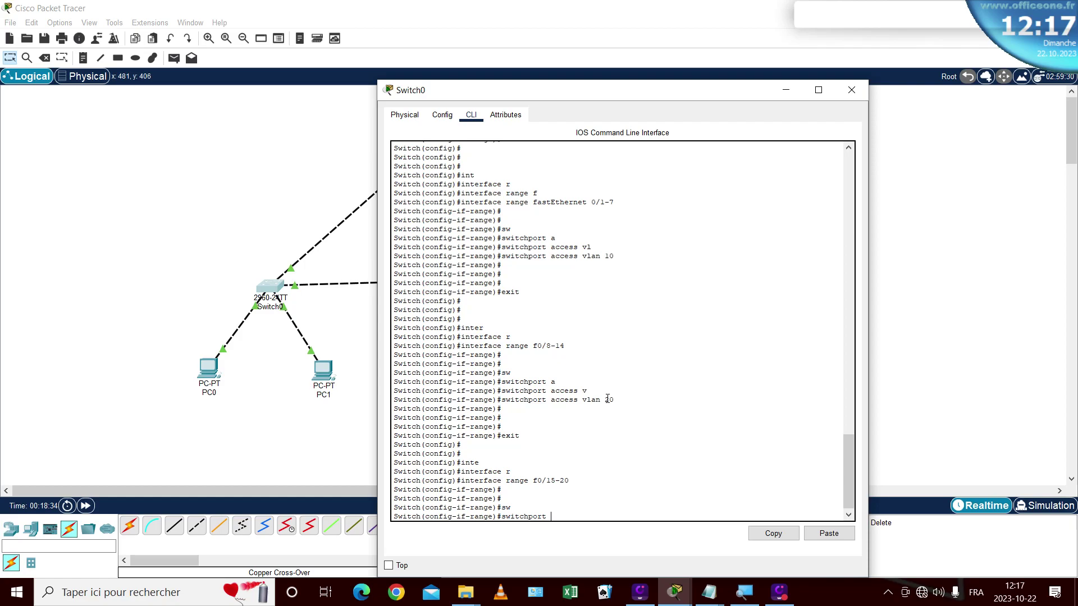
type("a")
key("Tab")
type("v")
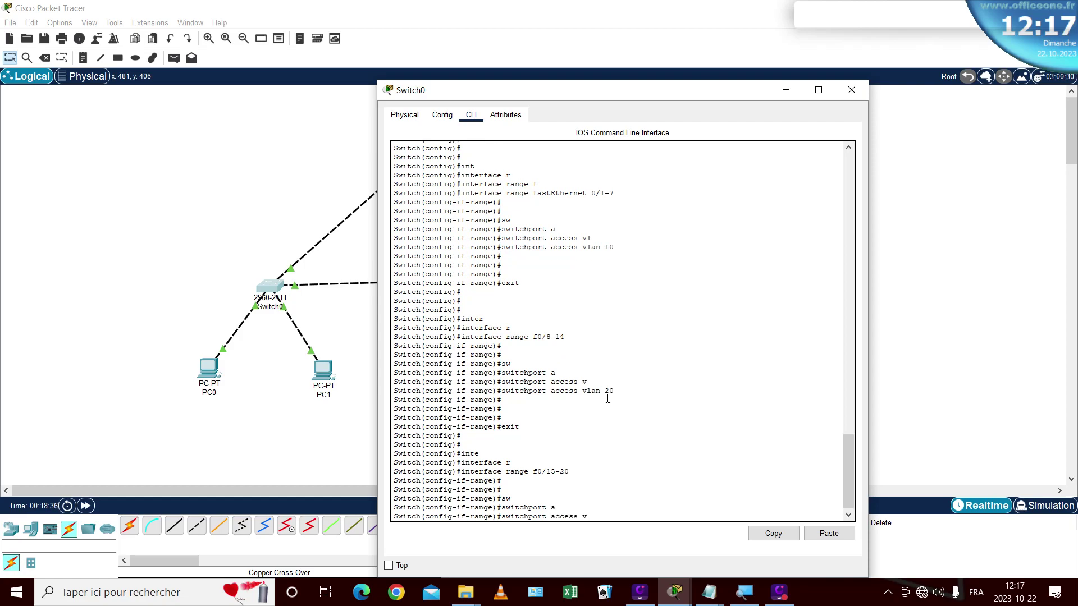
type("l")
key("Tab")
key("Return")
key("Return")
key("Return")
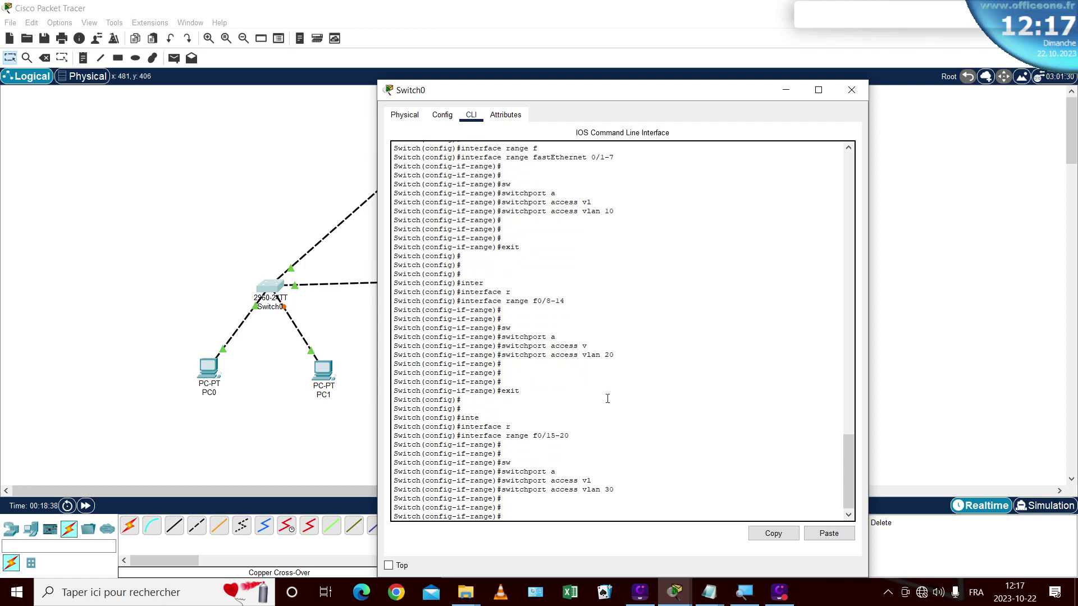
left_click(851, 90)
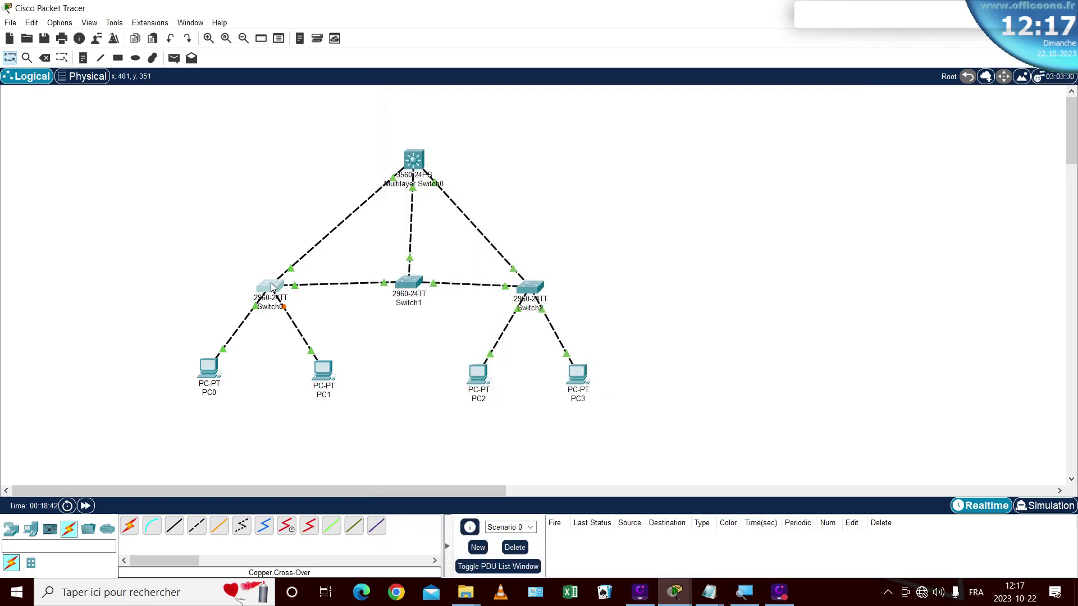
Step: Open Switch1's command line and exit the interface range configuration to global configuration mode
mouse_move(271, 287)
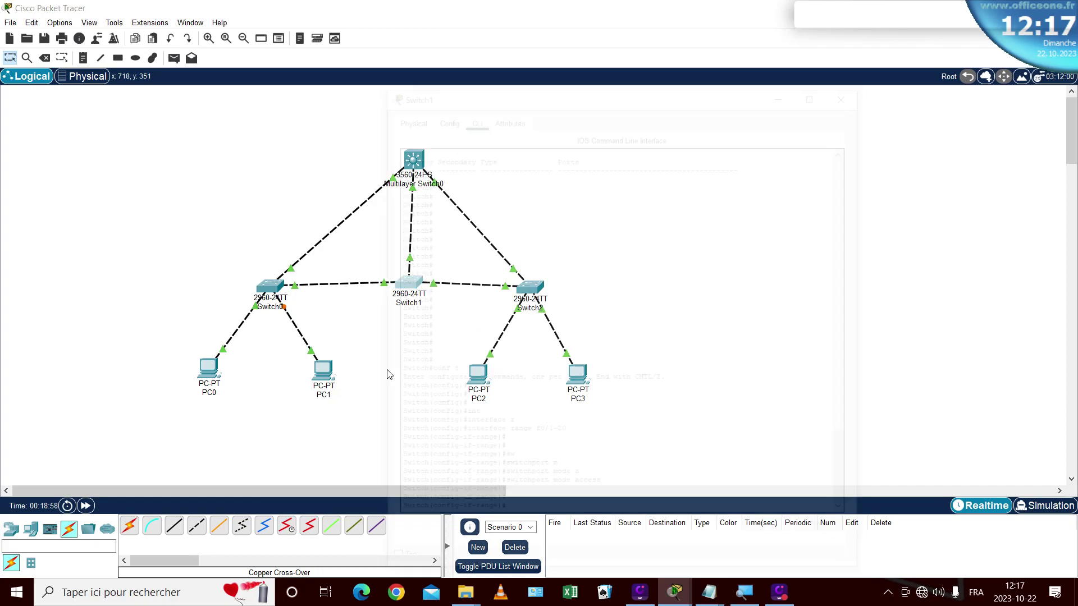
left_click(410, 284)
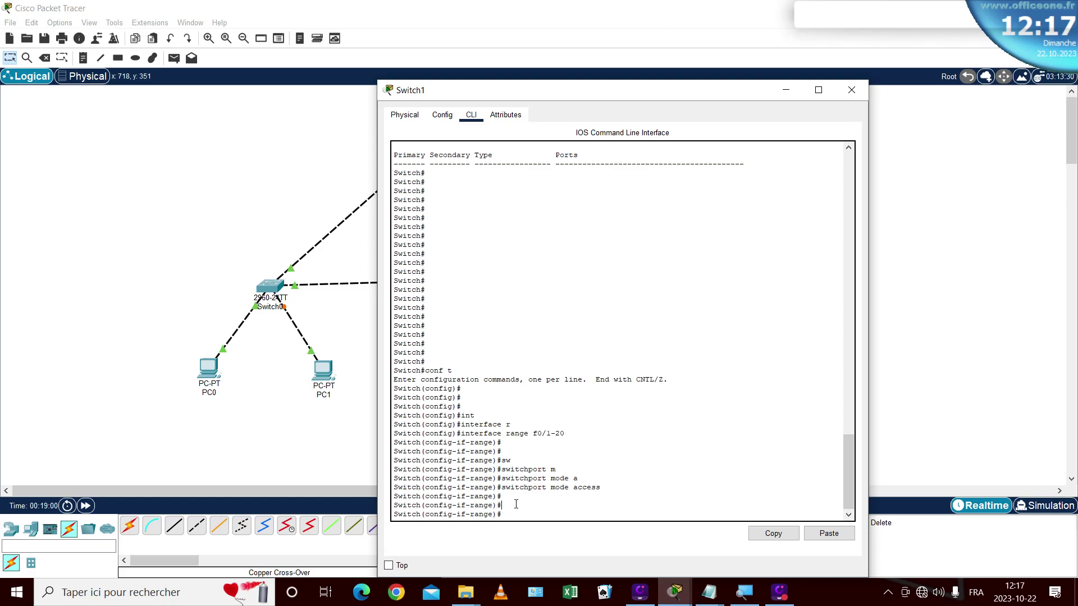
key("Return")
key("Return")
key("Return")
key("Return")
type("exit")
key("Return")
key("Return")
key("Return")
key("Return")
key("Return")
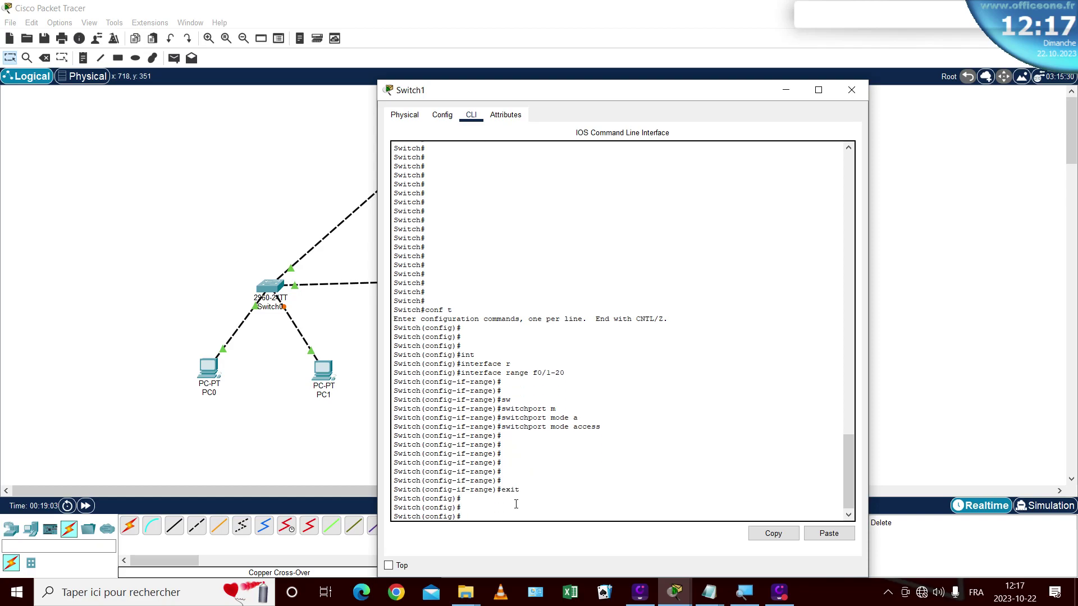
Step: Enter configuration of the interface range f0/1-7 on Switch1
type("inter")
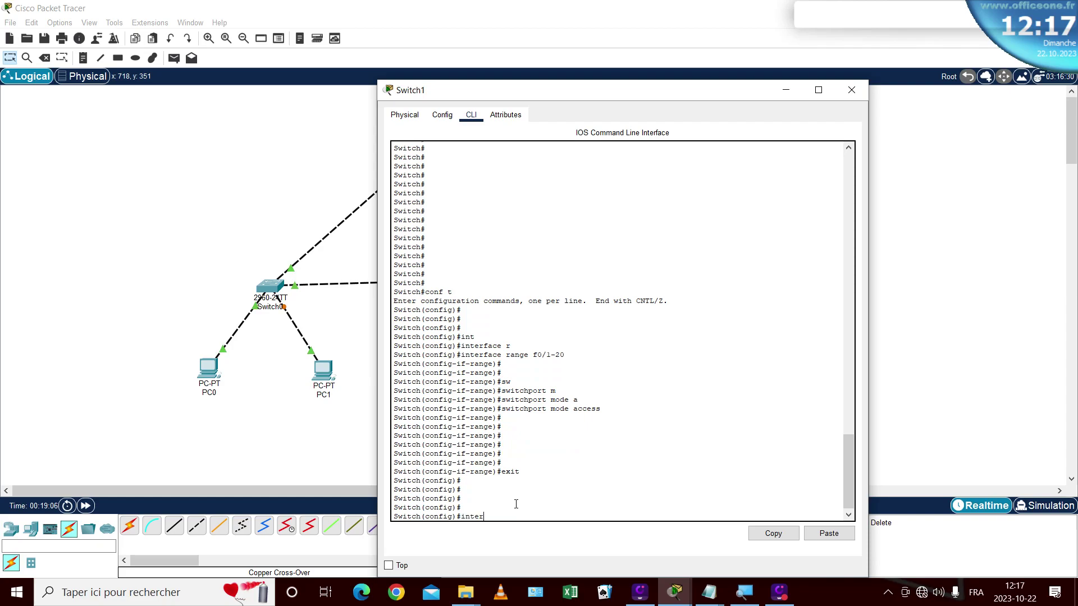
key("Tab")
type("r")
key("Tab")
type("f0/1-5")
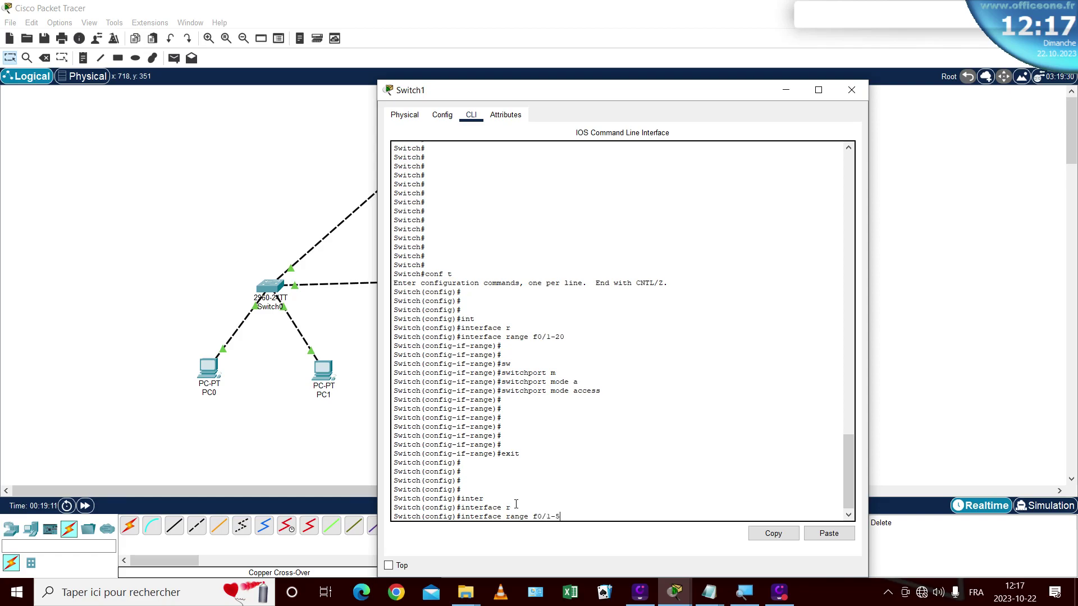
key("BackSpace")
type("7")
key("Return")
key("Return")
key("Return")
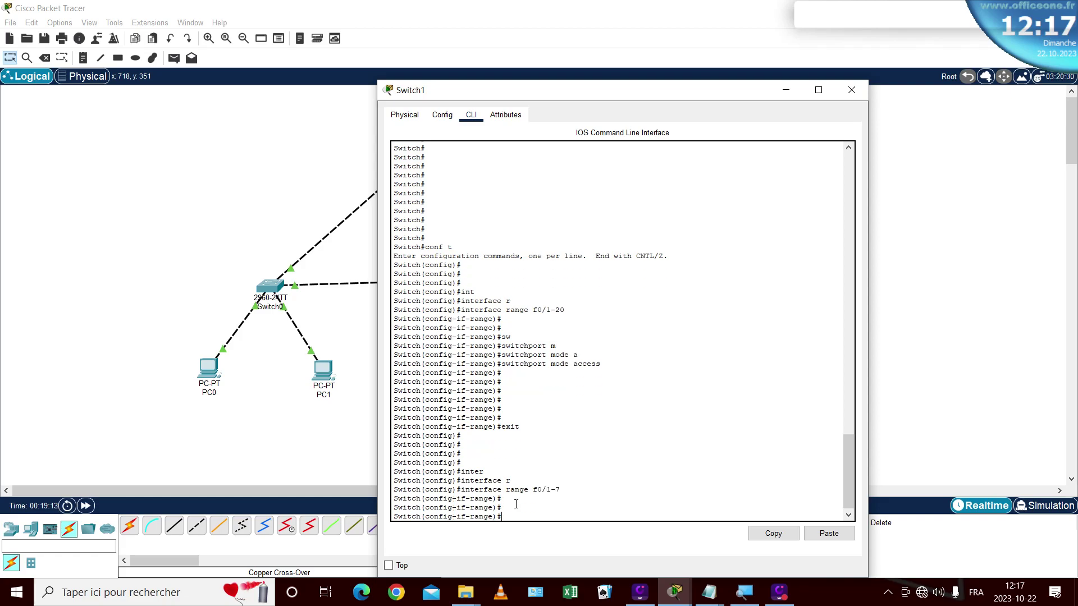
Step: Assign Switch1's ports 0/1-7 to VLAN 10 with switchport access vlan 10, and exit to global configuration mode
type("sw")
key("Tab")
type("a")
key("Tab")
type("vl")
key("Tab")
type("10")
key("Return")
key("Return")
key("Return")
key("Return")
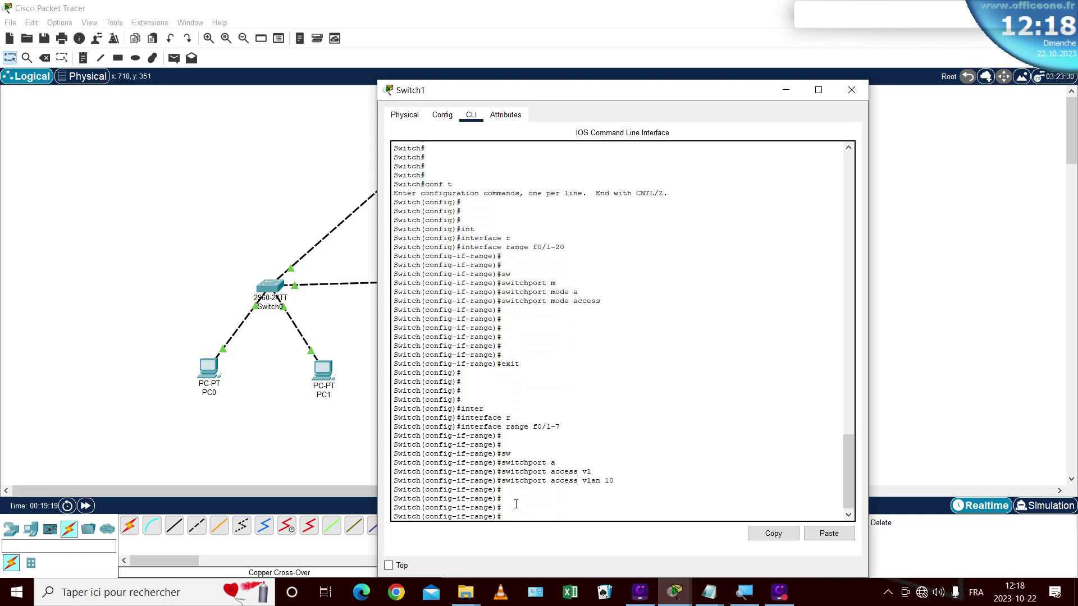
type("exit")
key("Return")
key("Return")
key("Return")
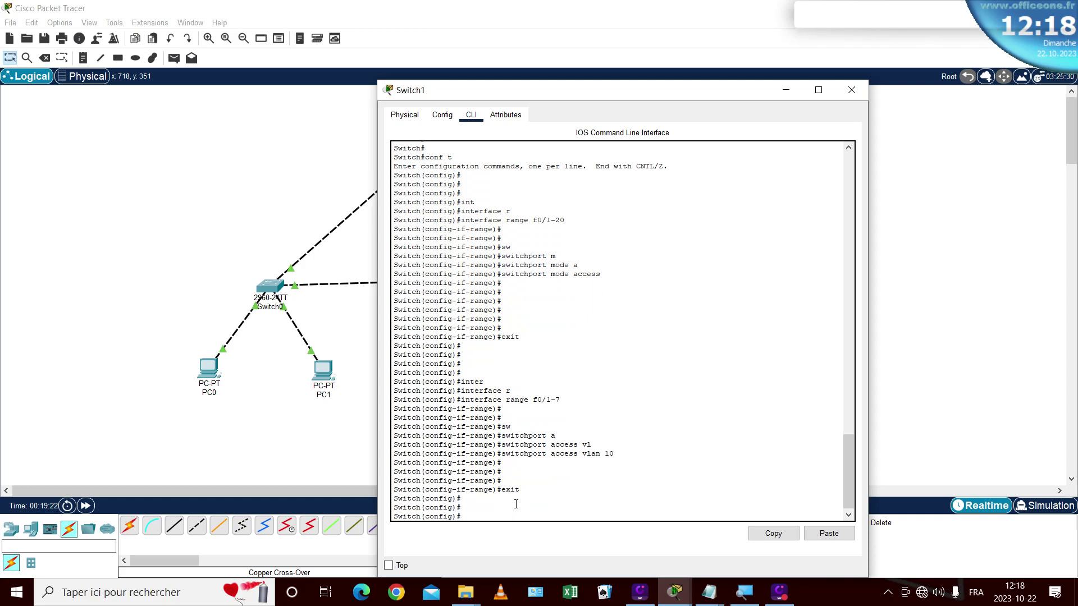
Step: Enter configuration of the interface range f0/8-14 on Switch1
key("Up")
key("Up")
key("Up")
key("Left")
key("Left")
key("BackSpace")
type("8-14")
key("Return")
key("Return")
key("Return")
Step: Assign Switch1's ports 0/8-14 to VLAN 20 with switchport access vlan 20, and exit to global configuration mode
key("Up")
key("Up")
key("Up")
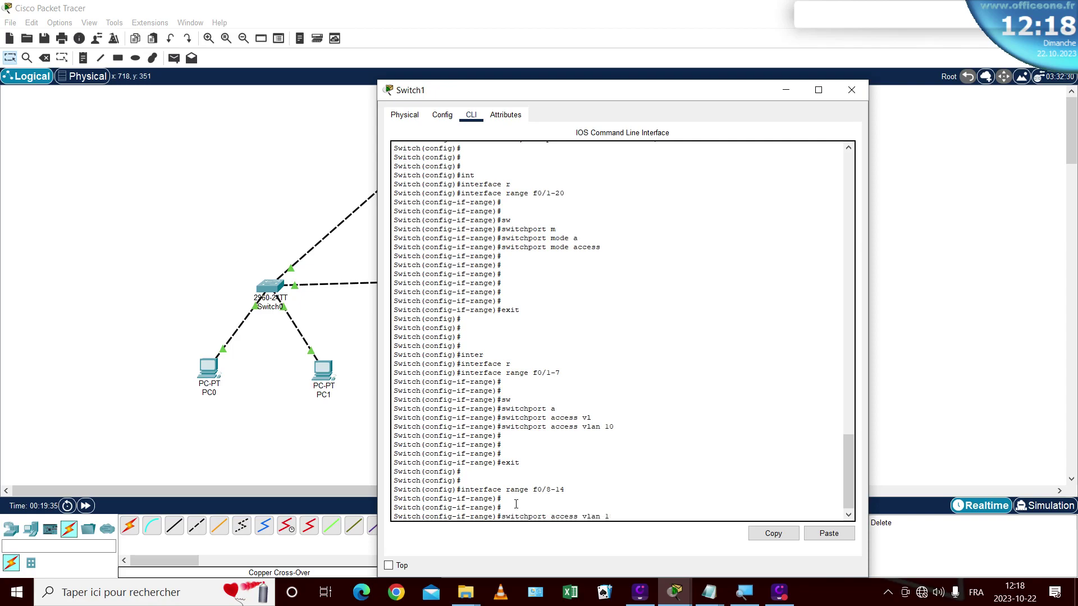
type("20")
key("Return")
key("Return")
key("Return")
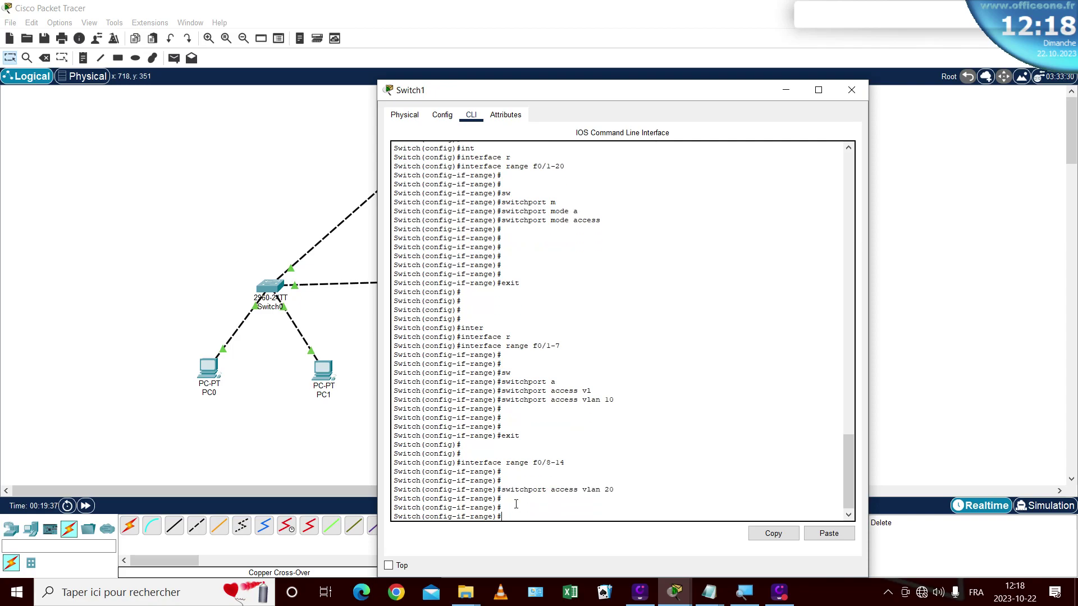
type("exit")
key("Return")
key("Return")
key("Return")
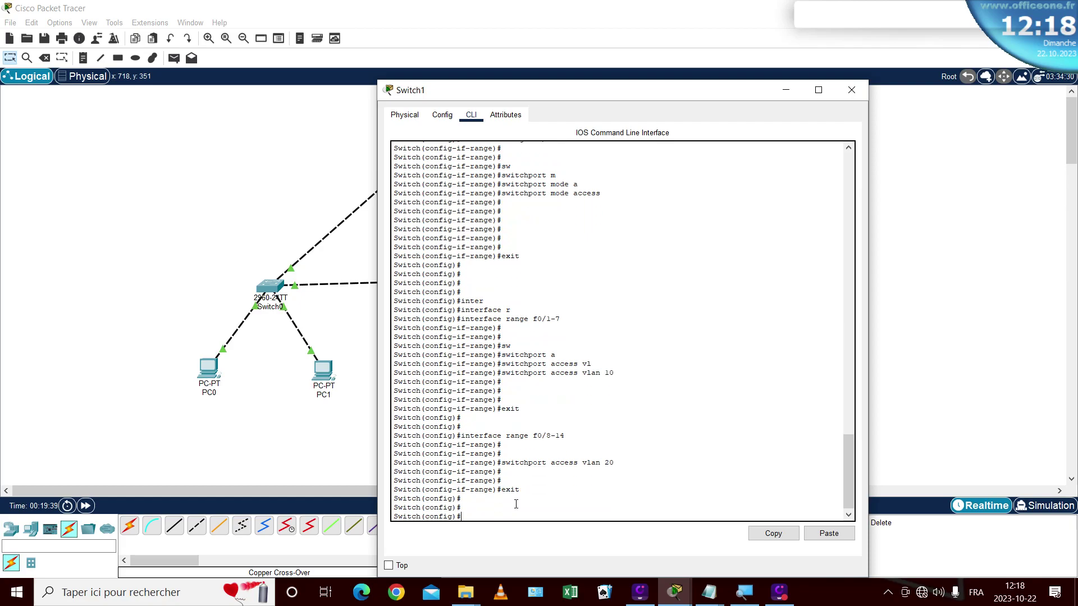
Step: Enter configuration of the interface range f0/15-20 on Switch1
key("Up")
key("Up")
key("Up")
key("BackSpace")
key("BackSpace")
type("15-20")
key("Return")
key("Return")
key("Return")
Step: Assign Switch1's ports 0/15-20 to VLAN 30 with switchport access vlan 30, and close the device window
key("Up")
key("Up")
key("Up")
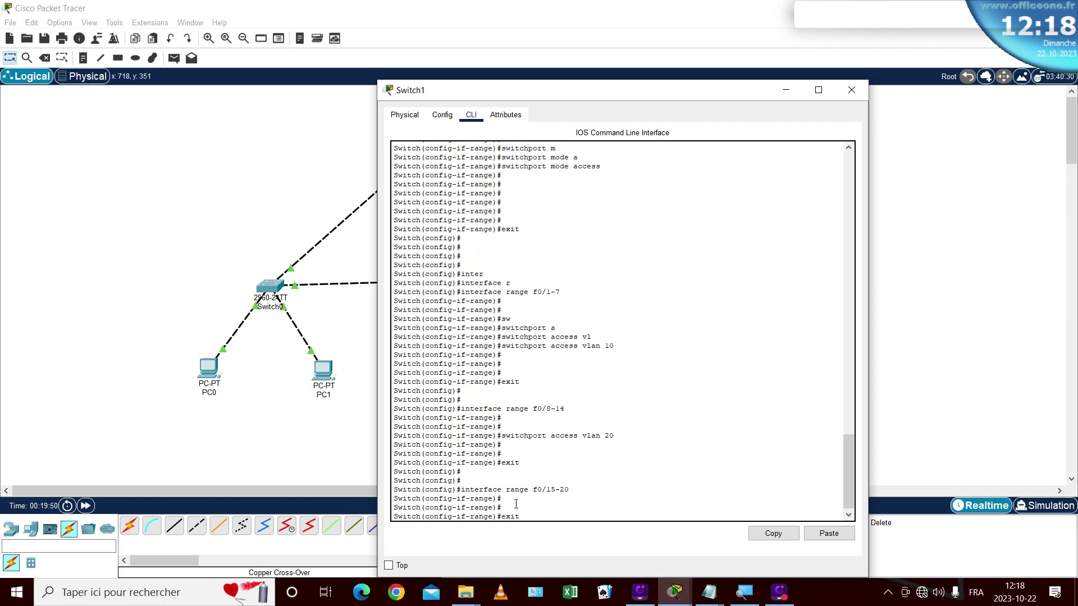
key("BackSpace")
type("30")
key("Return")
key("Return")
key("Return")
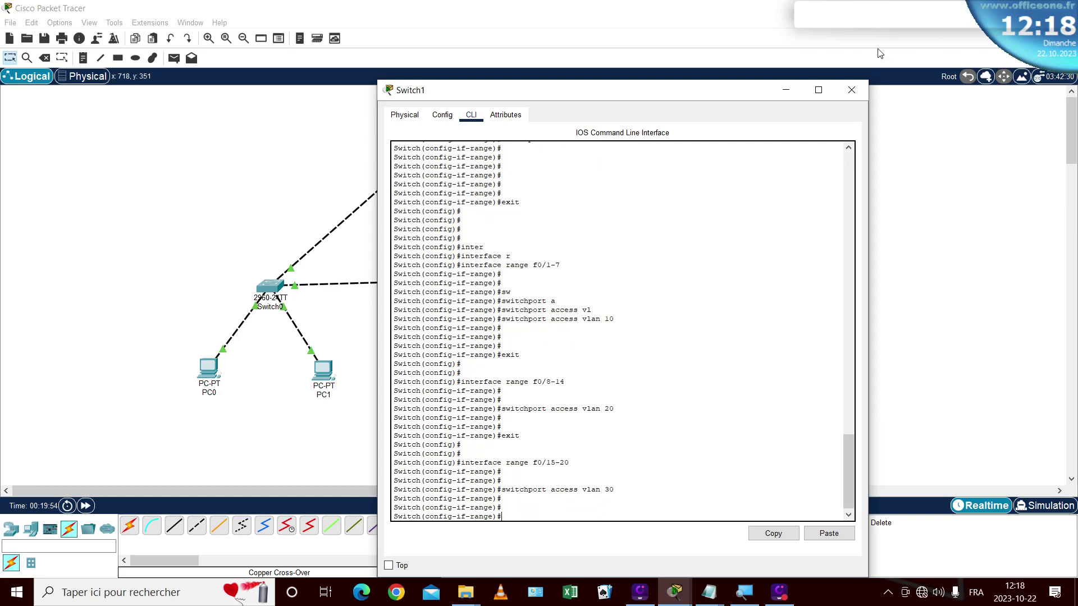
left_click(851, 90)
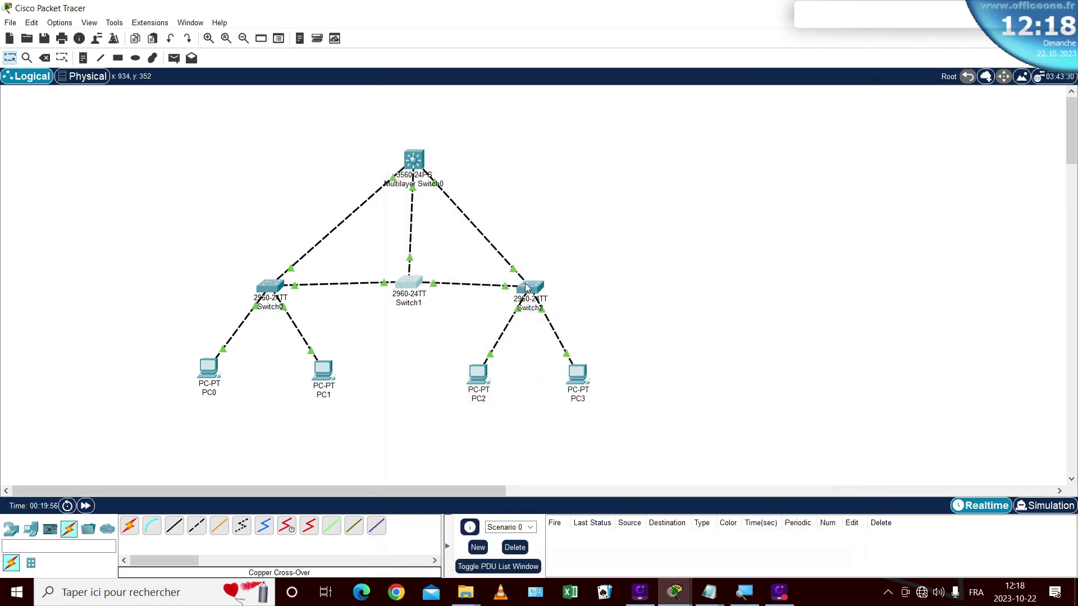
Step: Open Switch2's command line and exit the interface range configuration to global configuration mode
left_click(527, 287)
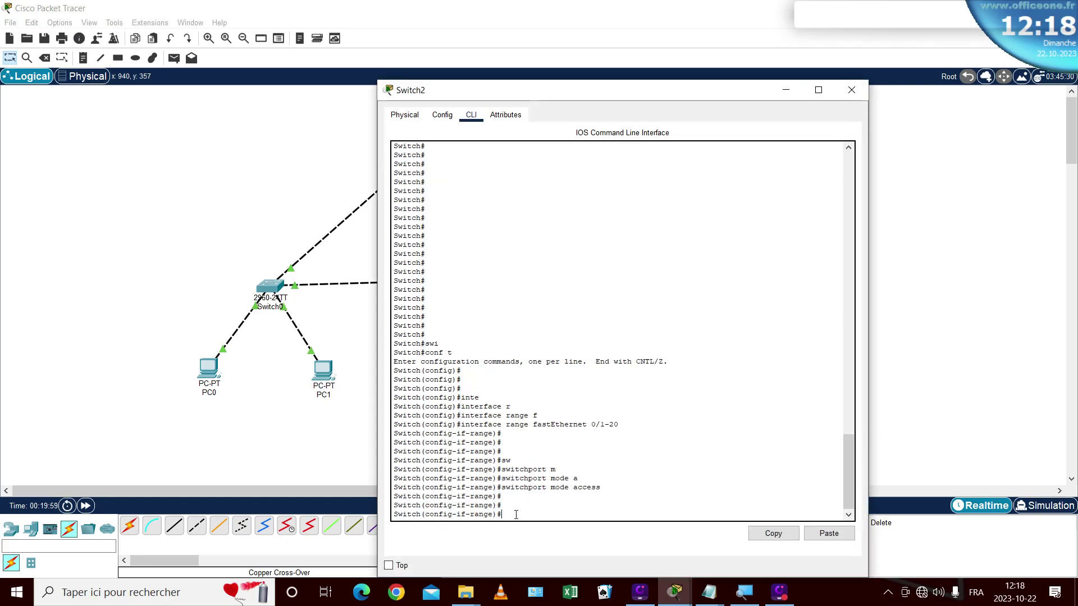
key("Return")
key("Return")
type("ex")
key("Return")
key("Return")
key("Return")
key("Return")
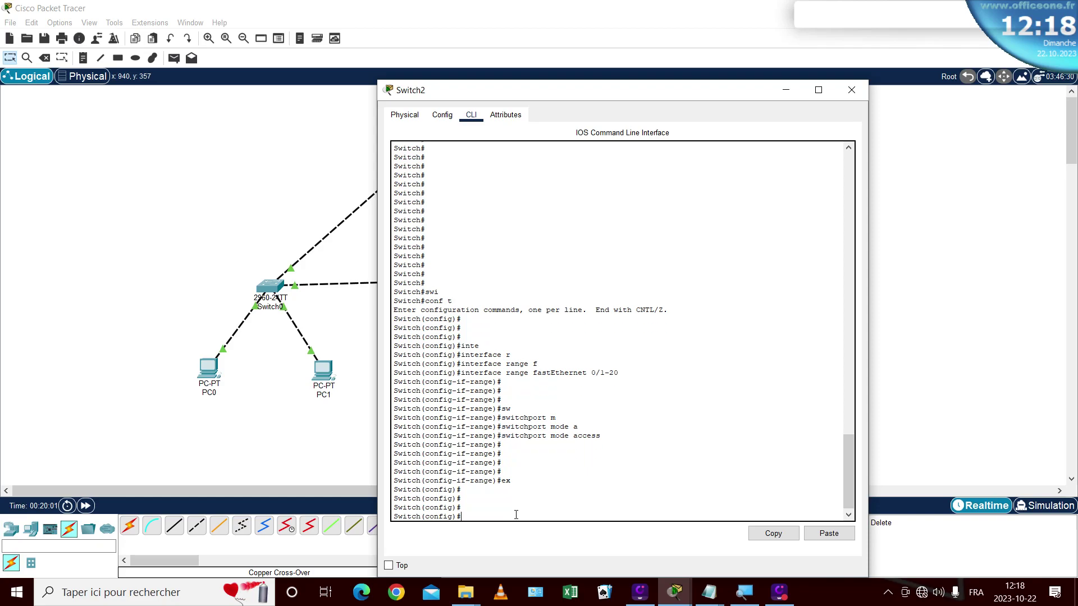
Step: Enter configuration of the interface range f0/1-5 on Switch2
type("inter")
key("Tab")
type("r")
key("Tab")
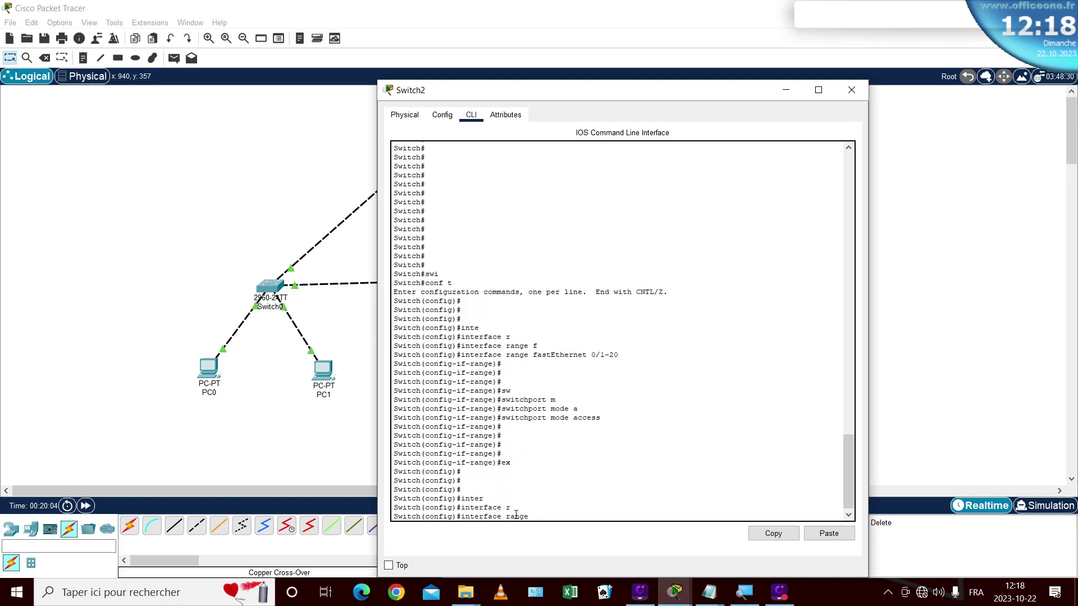
type("f0/1-5")
key("Return")
key("Return")
key("Return")
Step: Assign Switch2's ports 0/1-5 to VLAN 10 with switchport access vlan 10, and exit to global configuration mode
type("sw")
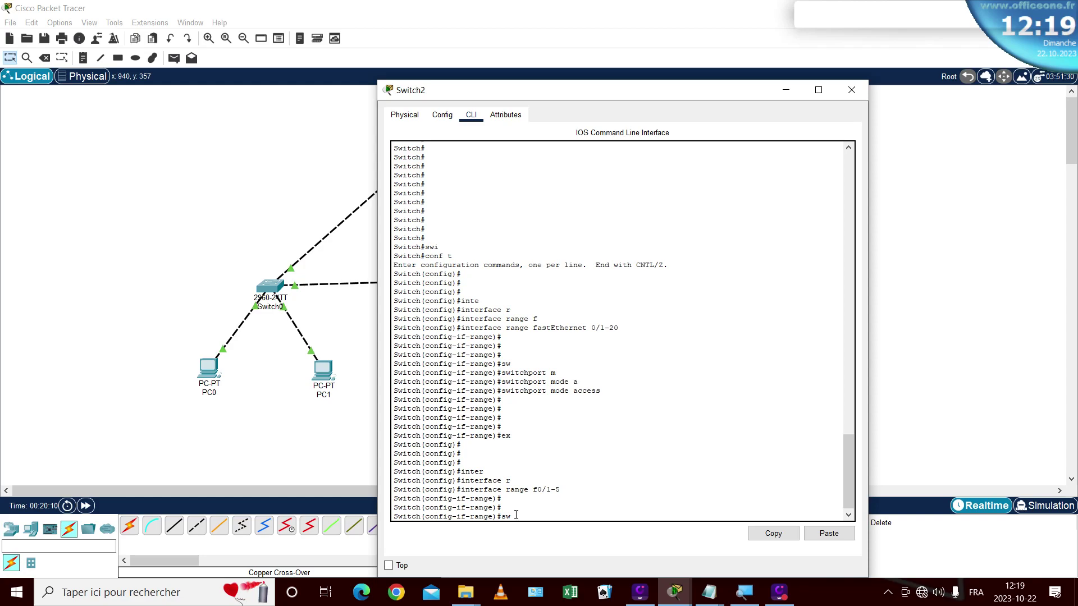
key("Tab")
type("m")
key("BackSpace")
type("a")
key("Tab")
type("vl")
key("Tab")
type("10")
key("Return")
key("Return")
key("Return")
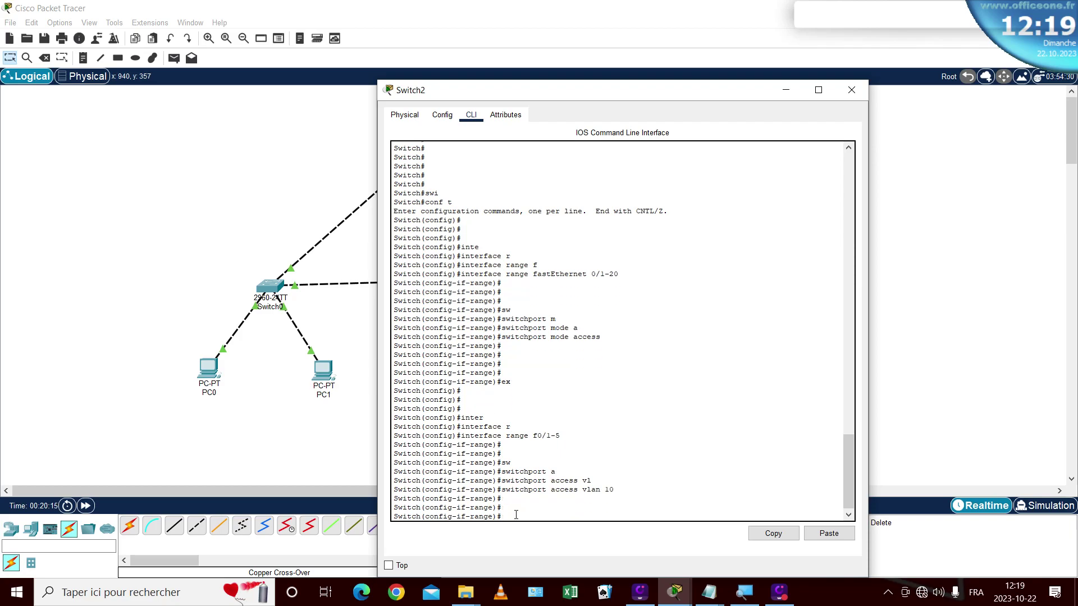
type("ex")
key("Return")
key("Return")
Step: Enter configuration of the interface range f0/1-7 on Switch2
type("ex")
key("Up")
key("Up")
key("Up")
key("BackSpace")
key("BackSpace")
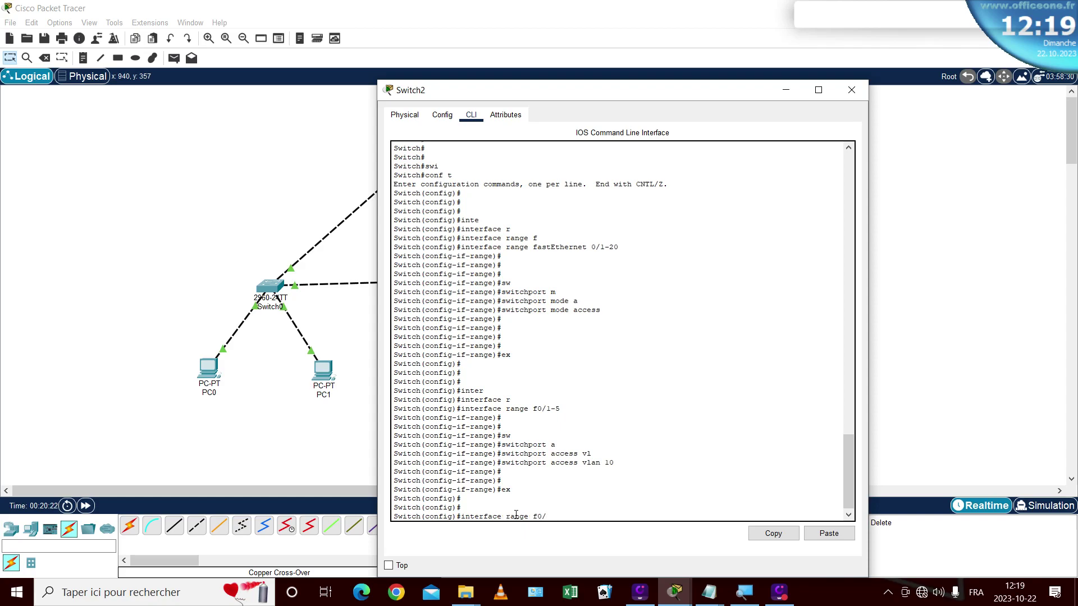
key("Down")
key("Up")
key("Down")
key("Up")
type("7")
key("Return")
key("Return")
key("Return")
key("Return")
Step: Assign Switch2's ports 0/1-7 to VLAN 10 with switchport access vlan 10, and exit to global configuration mode
key("Up")
key("Up")
key("Up")
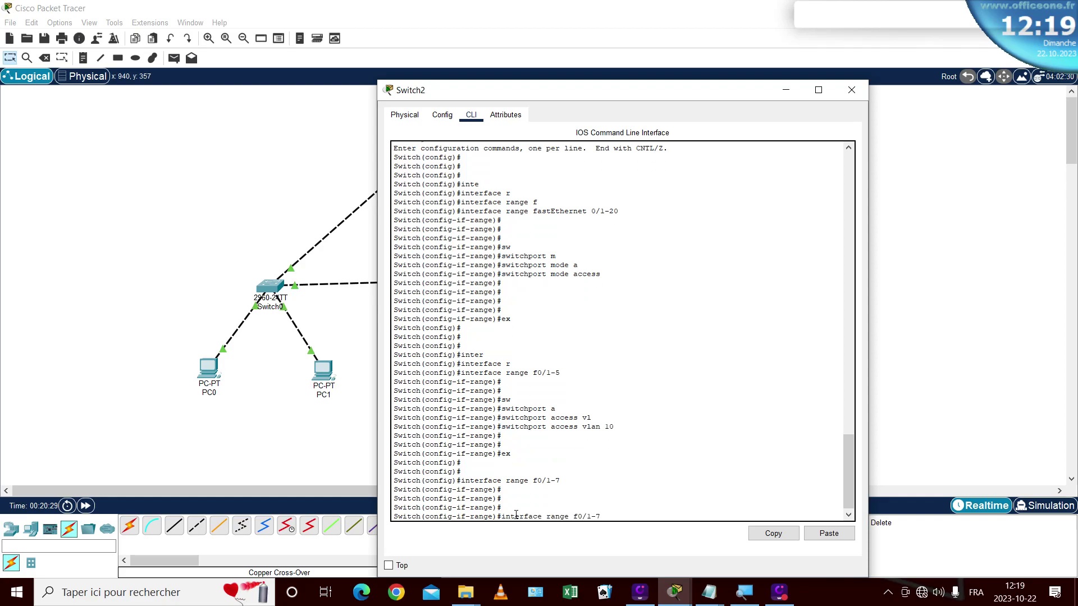
key("Return")
key("Return")
key("Return")
key("Return")
type("ex")
key("Return")
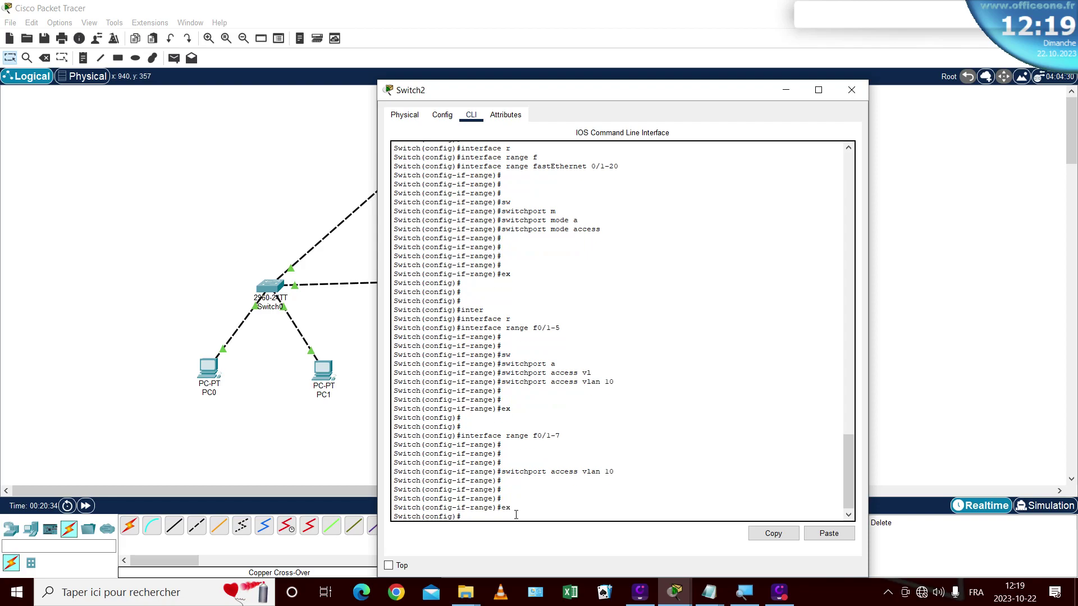
key("Return")
key("Return")
Step: Enter configuration of the interface range f0/8-14 on Switch2
key("Up")
key("Up")
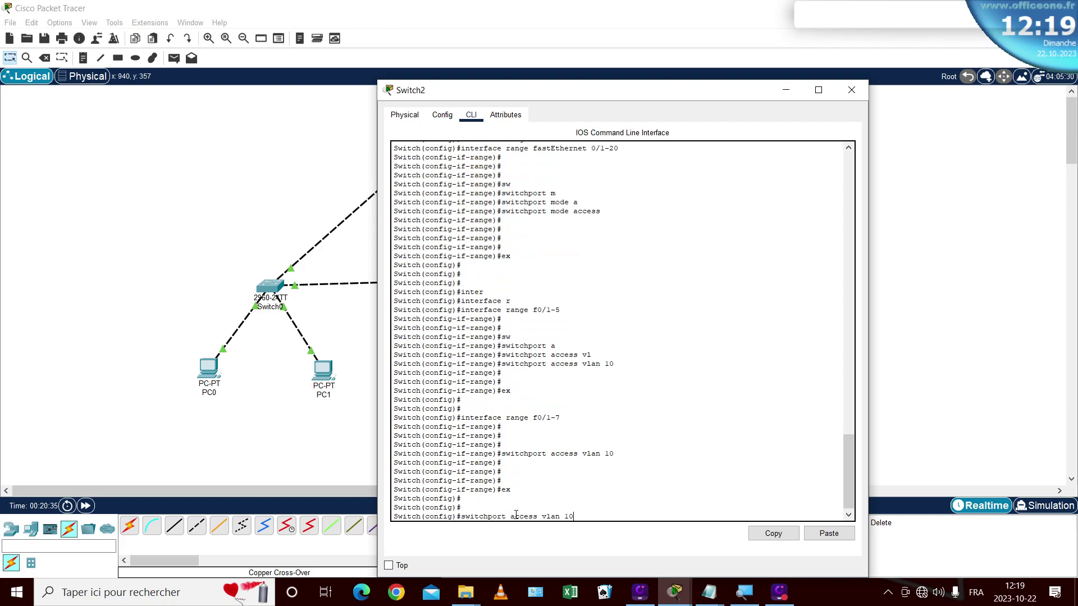
key("Up")
type("8-14")
key("Return")
key("Return")
key("Return")
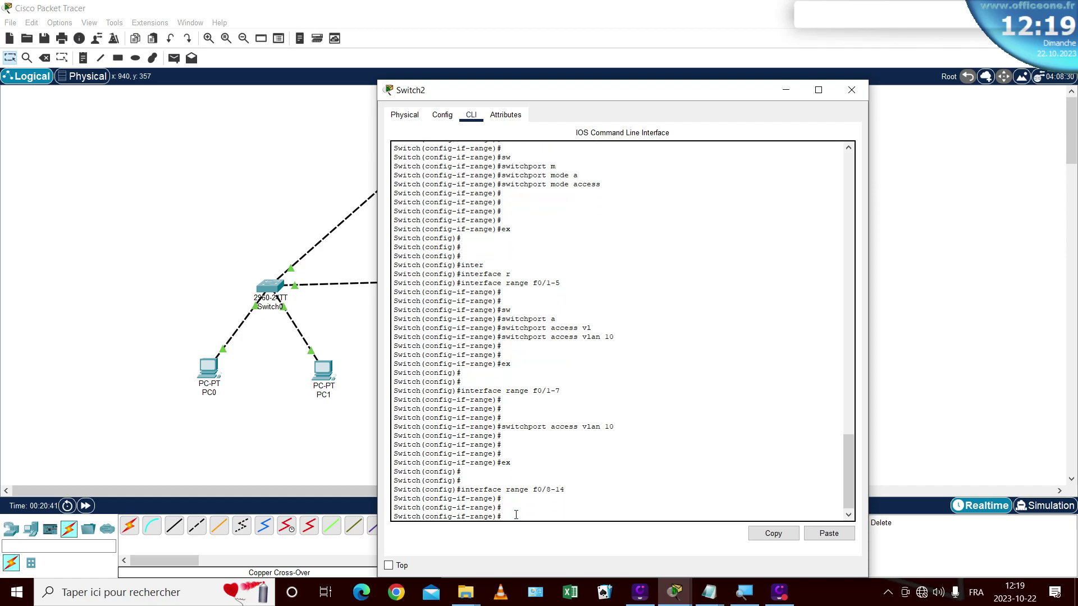
Step: Assign Switch2's ports 0/8-14 to VLAN 20 with switchport access vlan 20, and exit to global configuration mode
type("sw")
key("Tab")
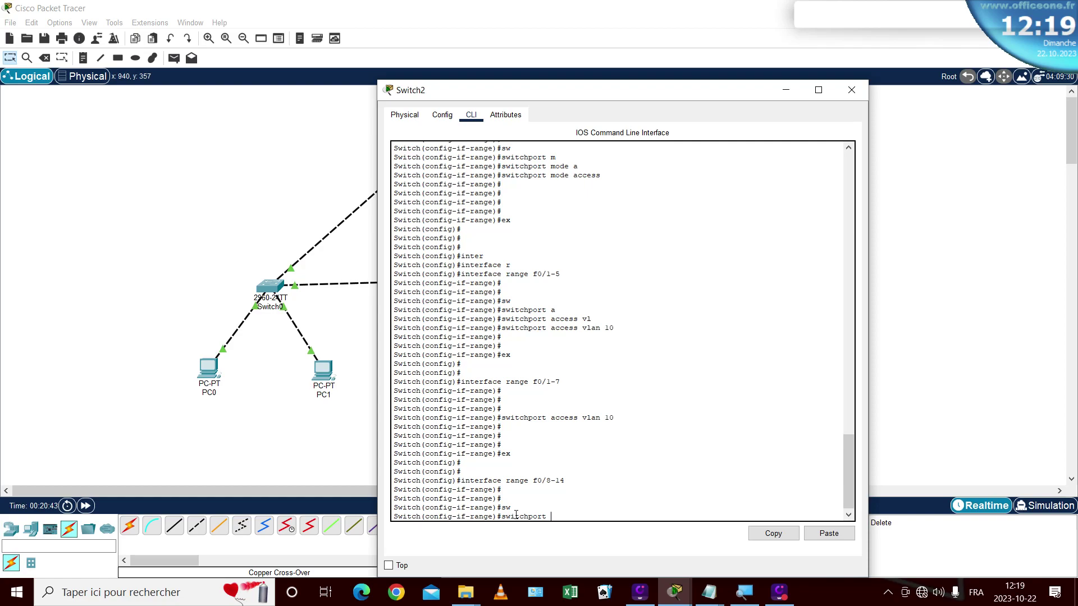
type("a")
key("Tab")
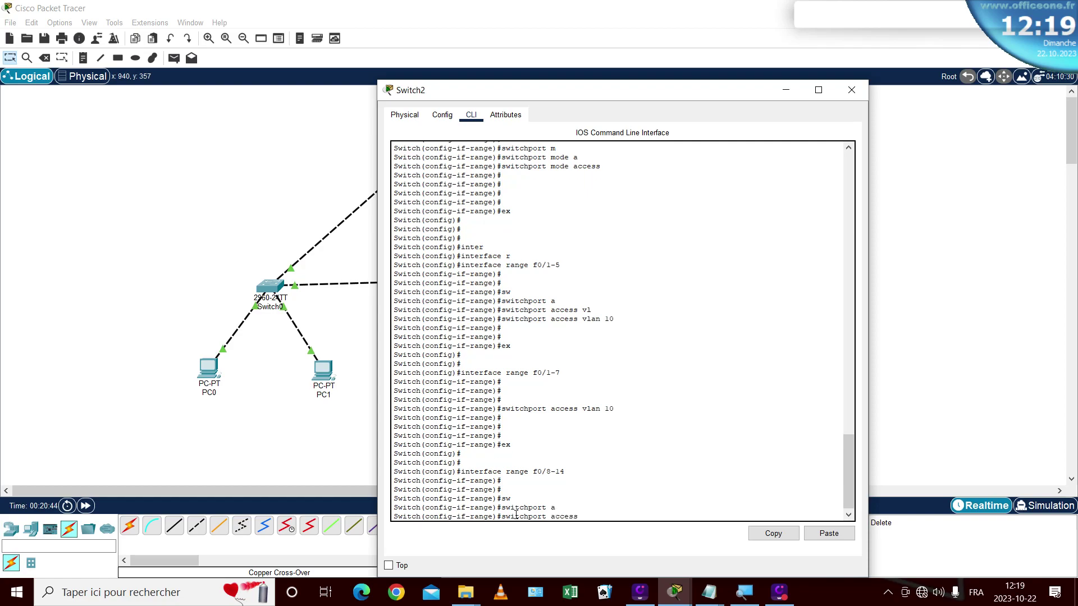
type("vl")
key("Tab")
type("20")
key("Return")
key("Return")
key("Return")
key("Return")
type("ex")
key("Return")
key("Return")
Step: Enter configuration of the interface range f0/15-20 on Switch2
key("Up")
key("Up")
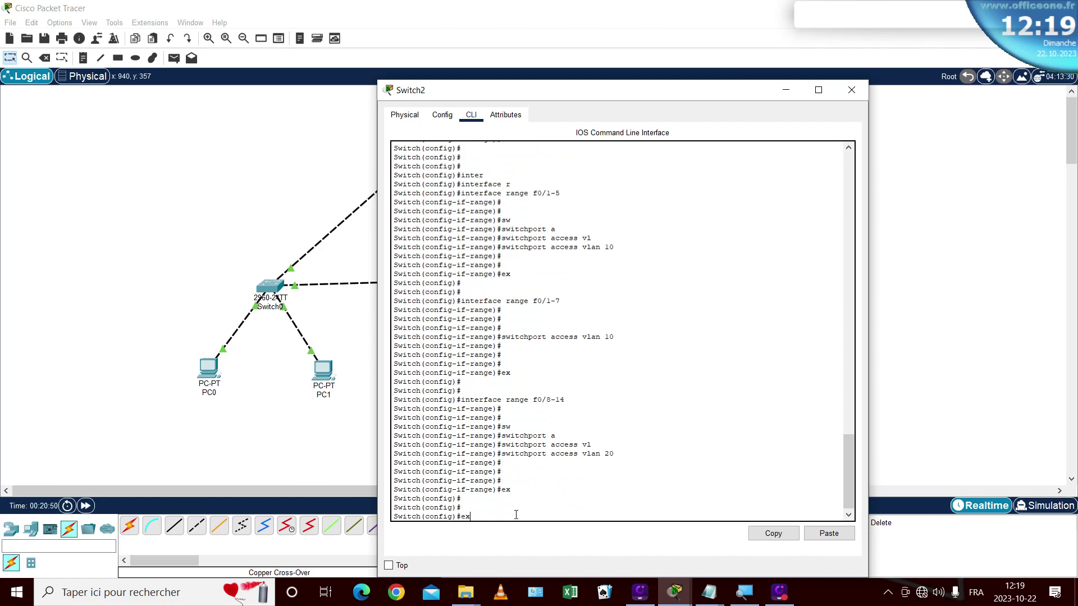
key("Up")
key("BackSpace")
key("BackSpace")
type("15-20")
key("Return")
key("Return")
key("Return")
Step: Assign Switch2's ports 0/15-20 to VLAN 30 with switchport access vlan 30, and close the switch's window
type("ex")
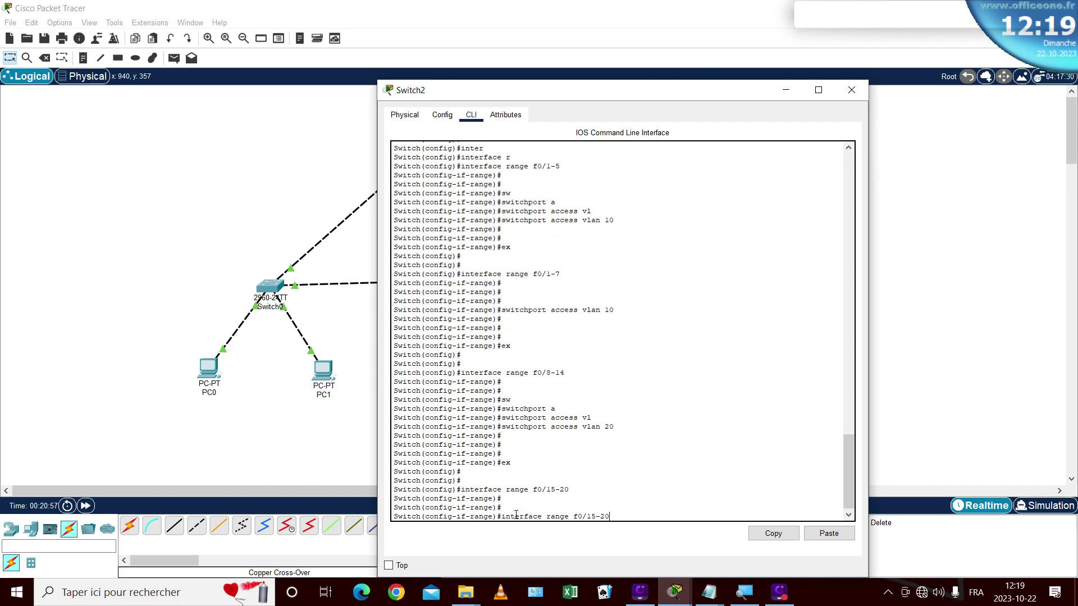
key("Up")
key("BackSpace")
key("BackSpace")
type("30")
key("Return")
key("Return")
key("Return")
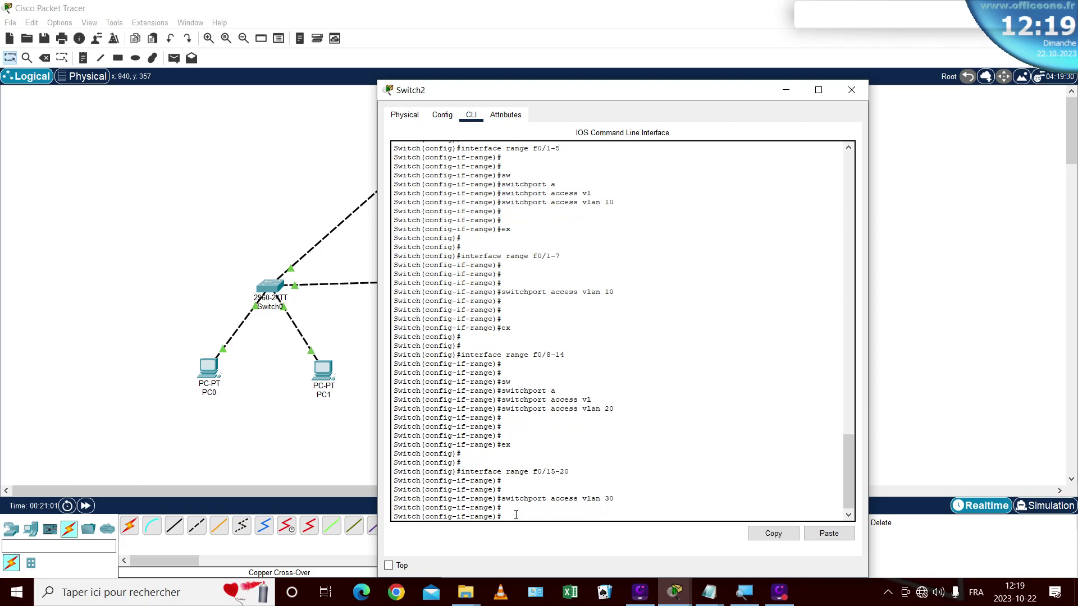
left_click(851, 90)
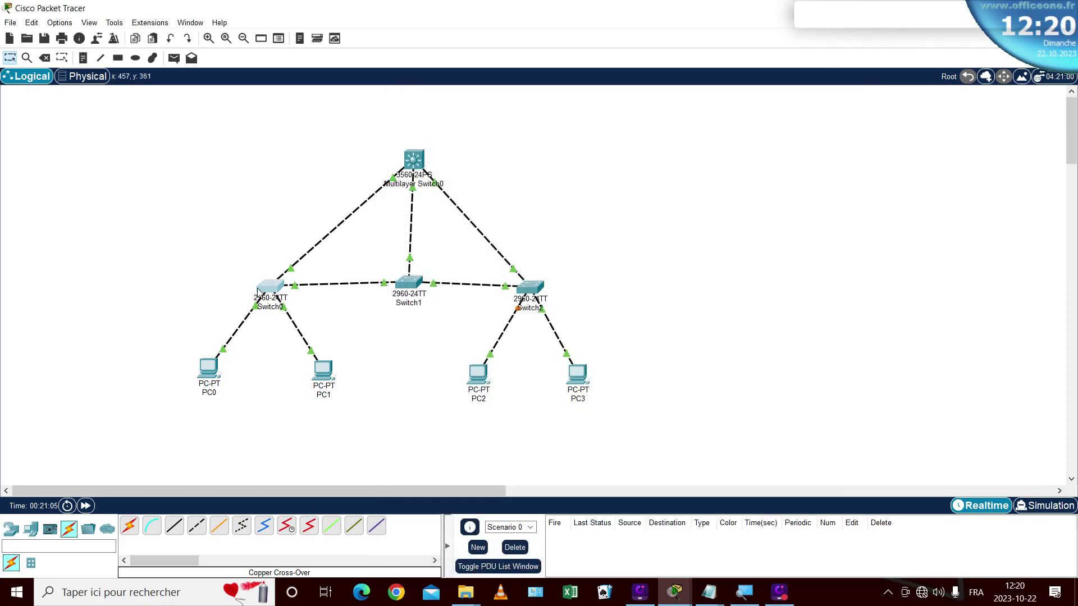
Step: Review the access VLAN commands for the port ranges in Switch0's CLI, and return to the topology
left_click(286, 277)
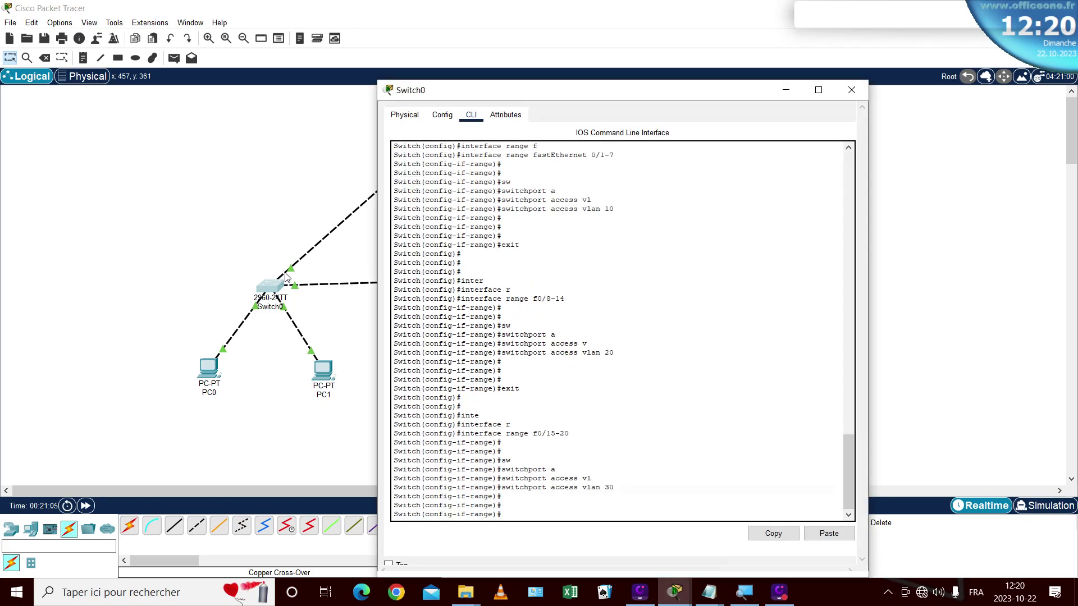
left_click(255, 247)
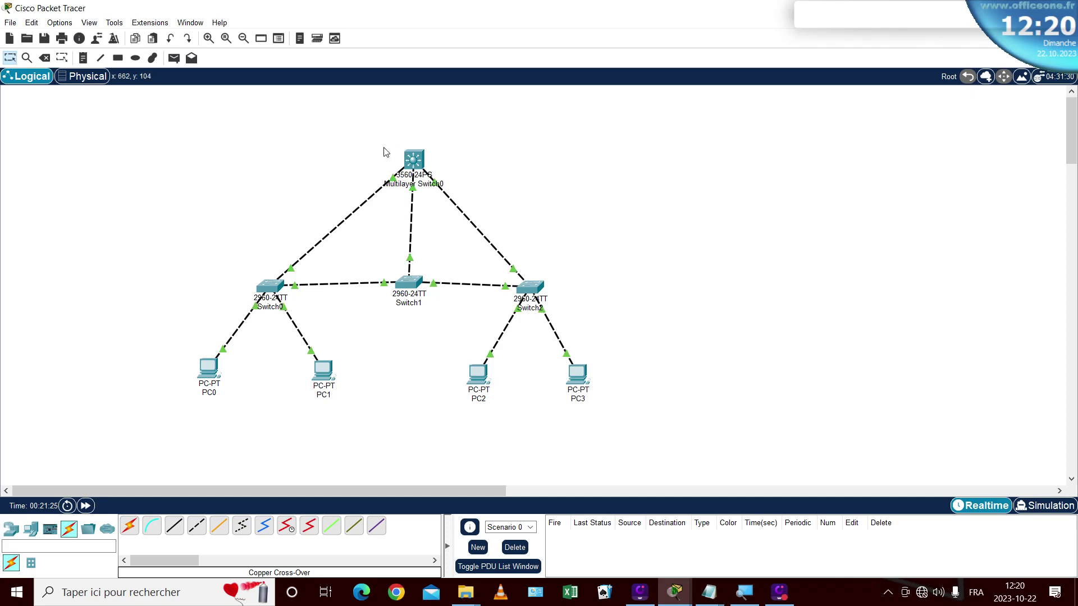
left_click_drag(232, 258, 552, 311)
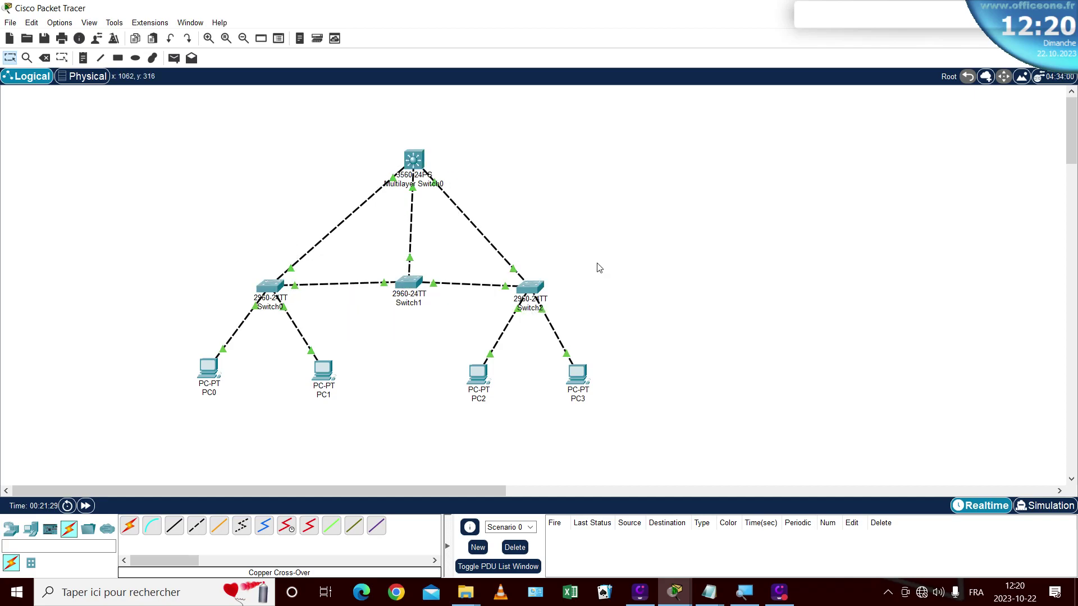